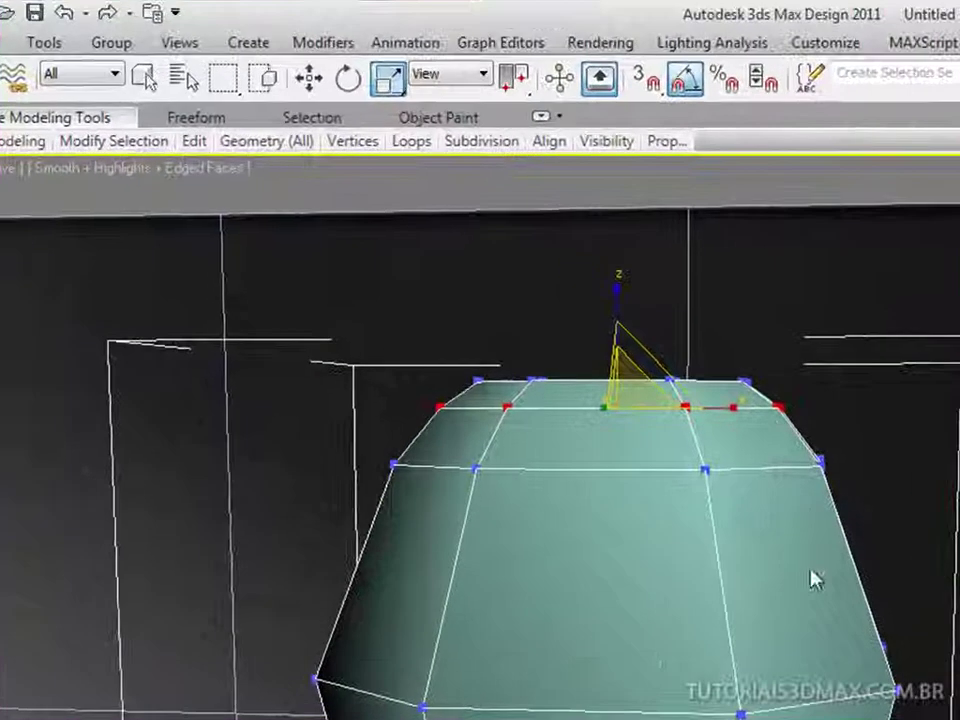
# Step: Adjust the scale of the selected ring of eight vertices just below the pin's flat top
pyautogui.keyDown('alt'); pyautogui.moveTo(660, 461); pyautogui.dragTo(558, 535, button='middle'); pyautogui.keyUp('alt')
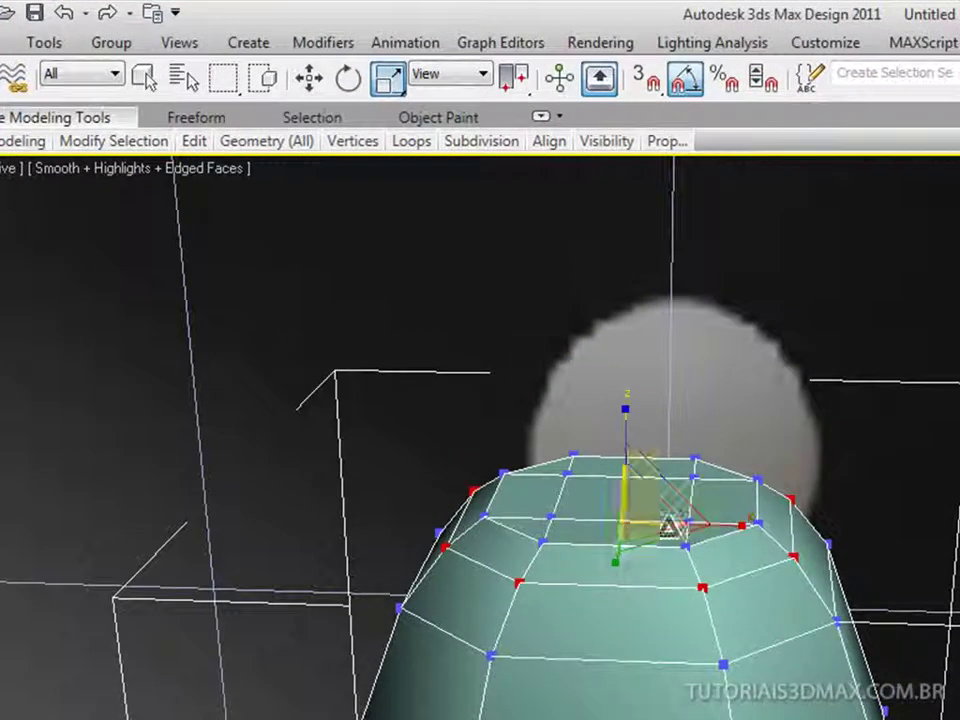
pyautogui.keyDown('alt'); pyautogui.moveTo(611, 531); pyautogui.dragTo(521, 592, button='middle'); pyautogui.keyUp('alt')
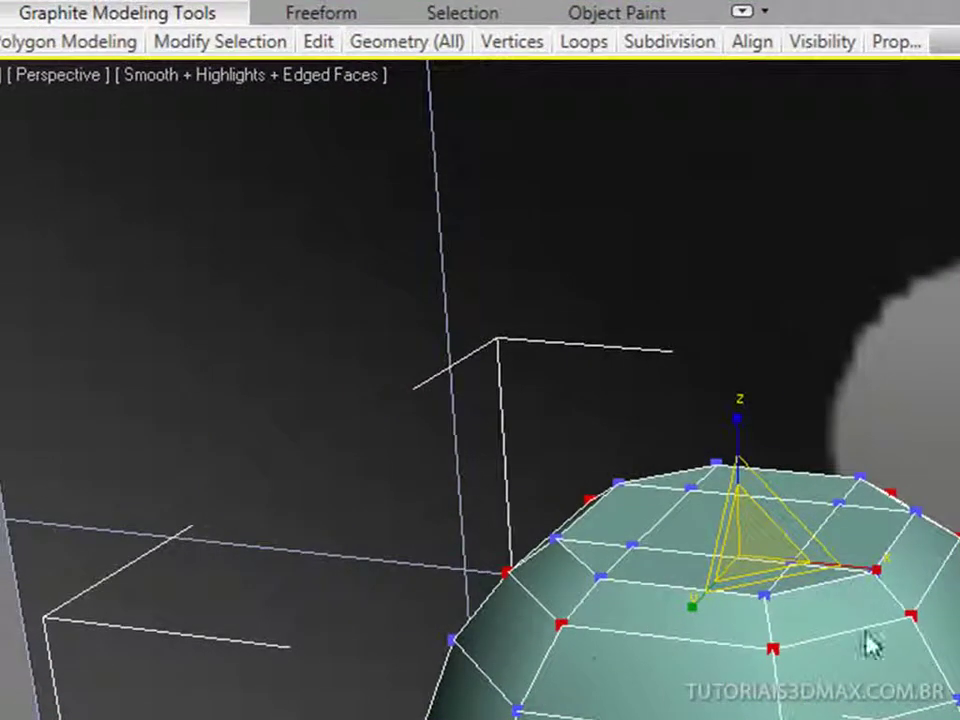
pyautogui.moveTo(751, 666); pyautogui.dragTo(851, 624, button='middle')
pyautogui.moveTo(864, 579); pyautogui.dragTo(849, 636, button='middle')
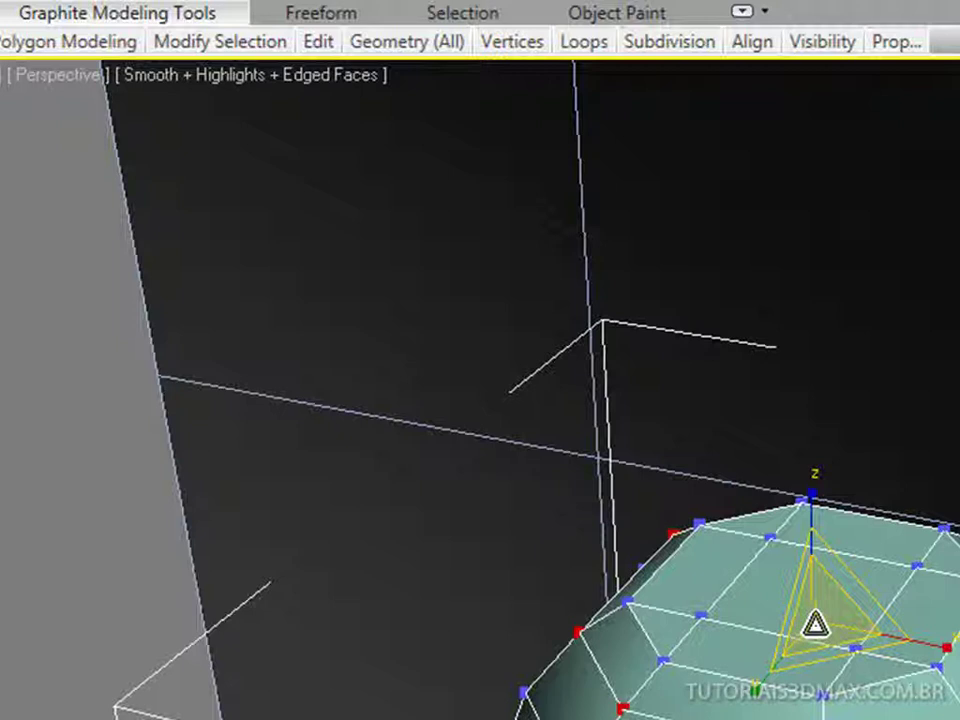
pyautogui.moveTo(812, 617)
pyautogui.mouseDown()
pyautogui.moveTo(810, 628)
pyautogui.moveTo(806, 606)
pyautogui.moveTo(802, 613)
pyautogui.mouseUp()
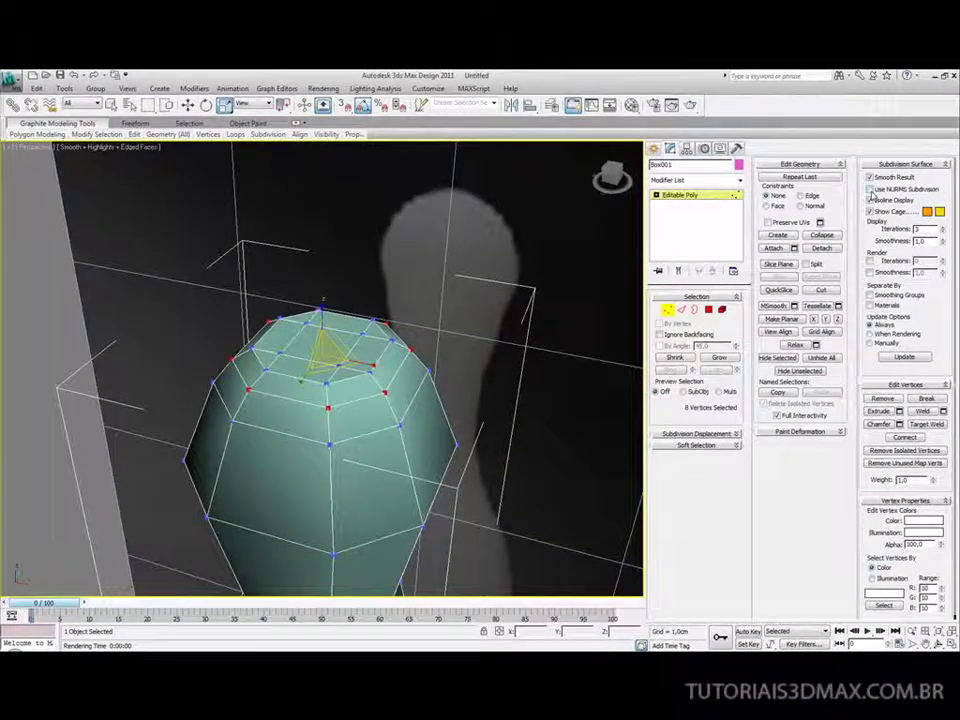
# Step: Render the NURMS-smoothed pin from the perspective view and save the image as the JPEG "pino de boliche 6"
pyautogui.hotkey('shift', 'q')
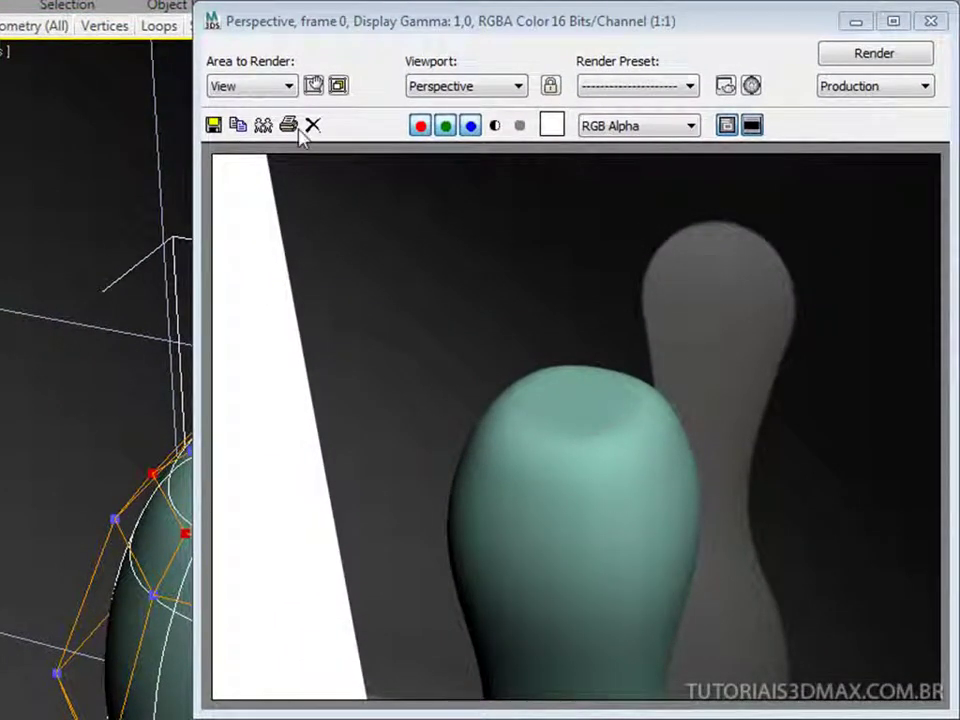
pyautogui.click(213, 125)
pyautogui.click(812, 248)
pyautogui.click(583, 577)
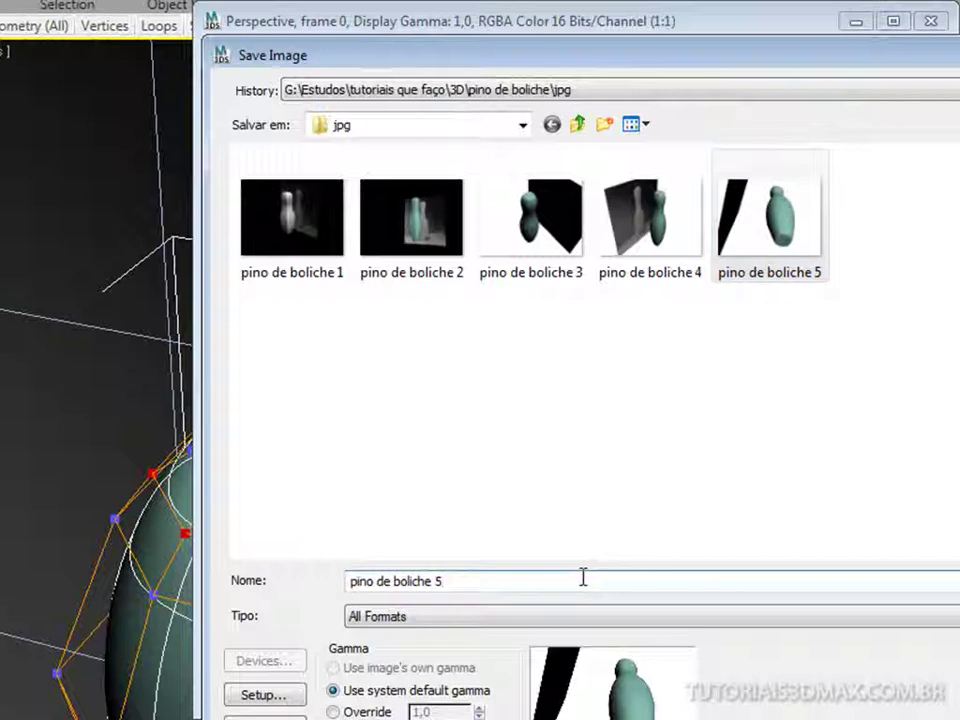
pyautogui.write('6')
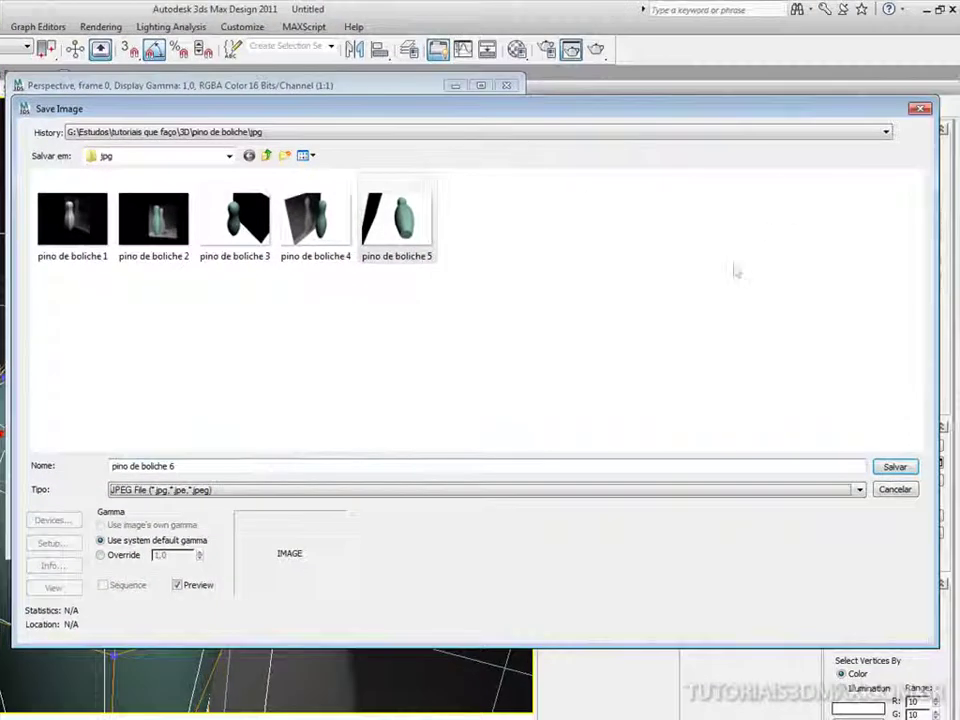
pyautogui.click(881, 466)
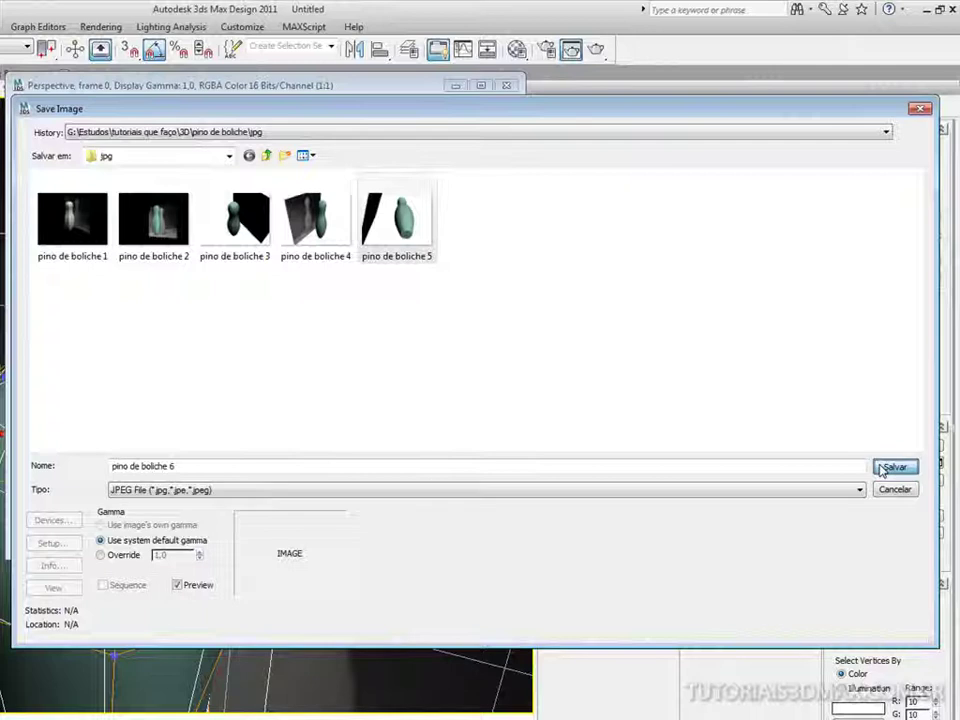
pyautogui.click(882, 469)
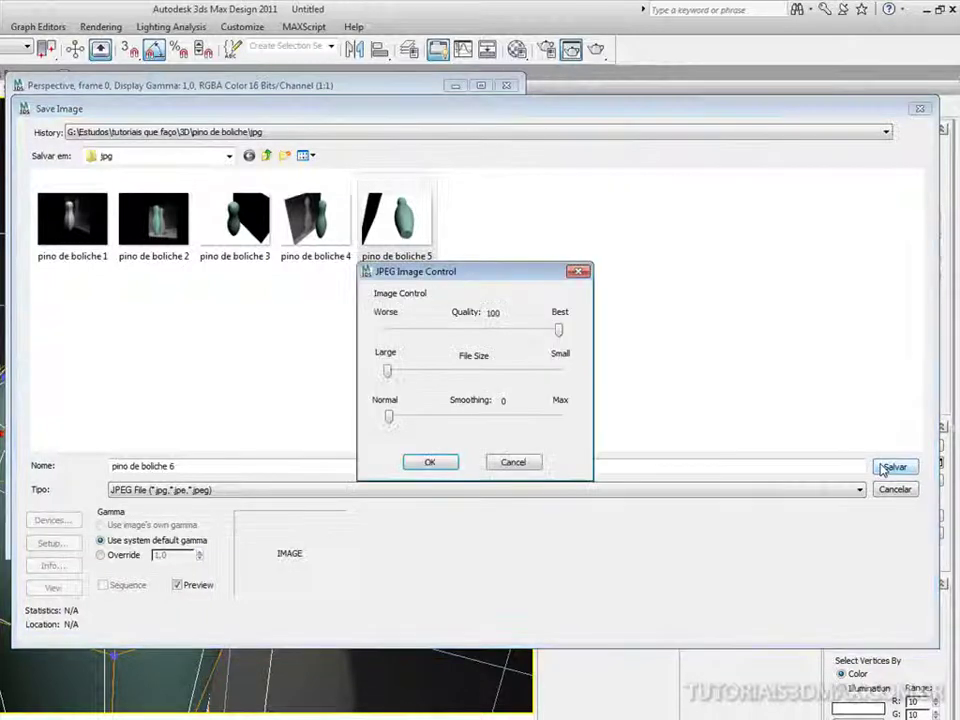
pyautogui.click(430, 463)
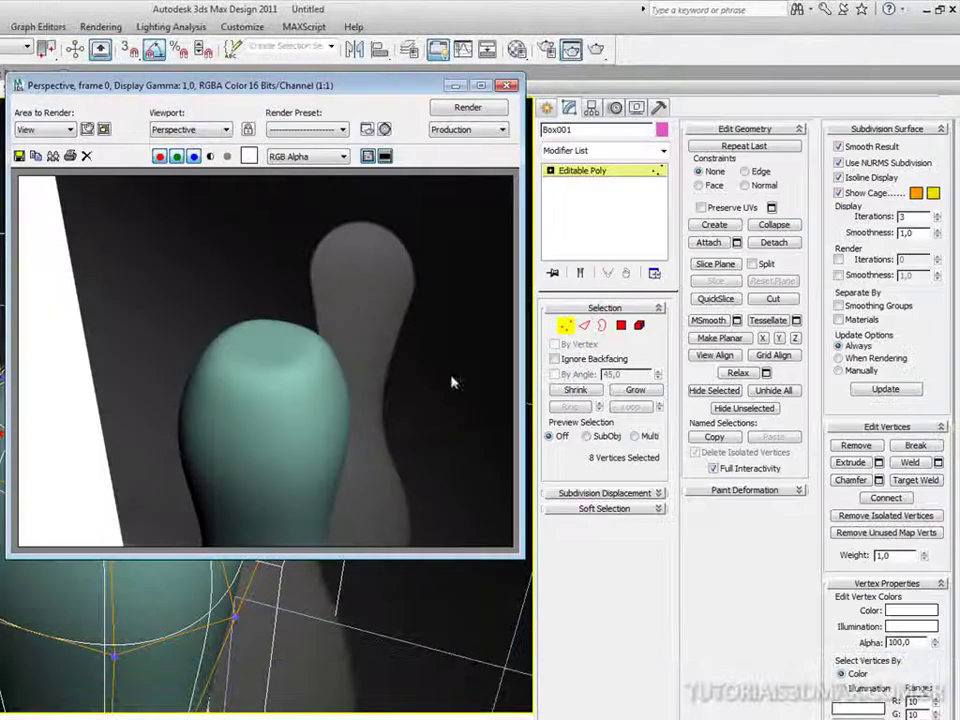
pyautogui.click(507, 86)
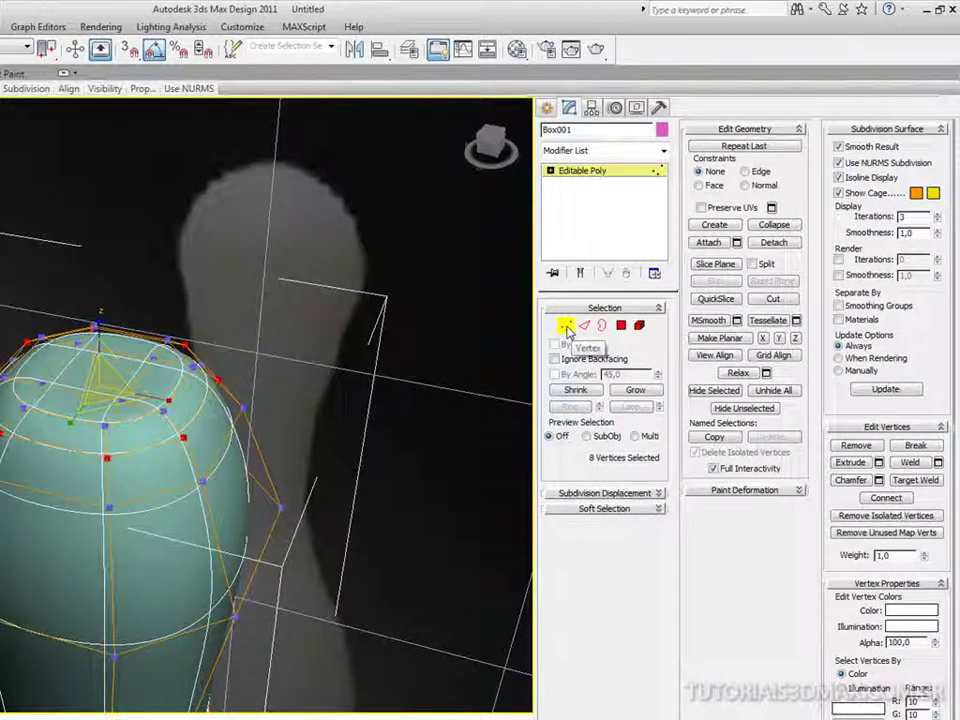
# Step: Turn off NURMS subdivision on the pin and stay in vertex editing
pyautogui.click(566, 328)
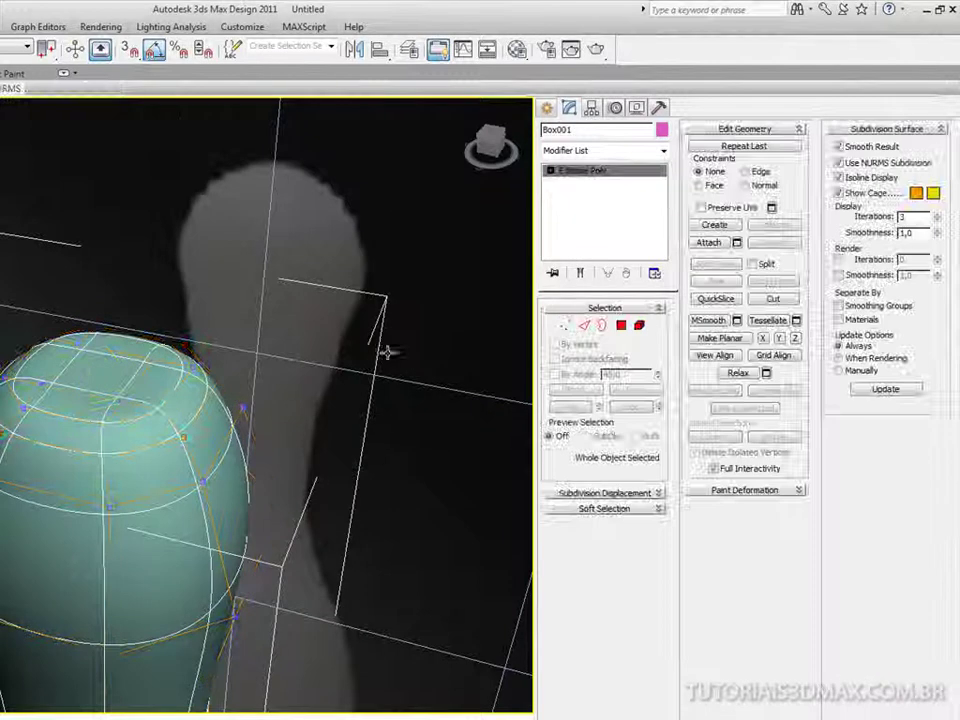
pyautogui.click(857, 195)
pyautogui.click(565, 328)
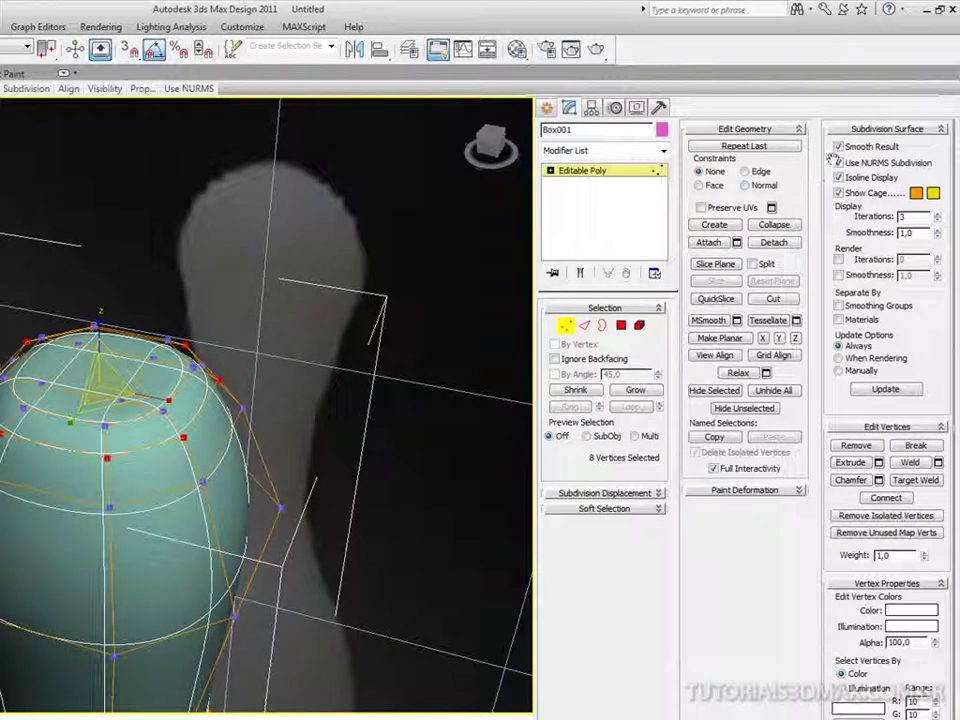
pyautogui.click(840, 163)
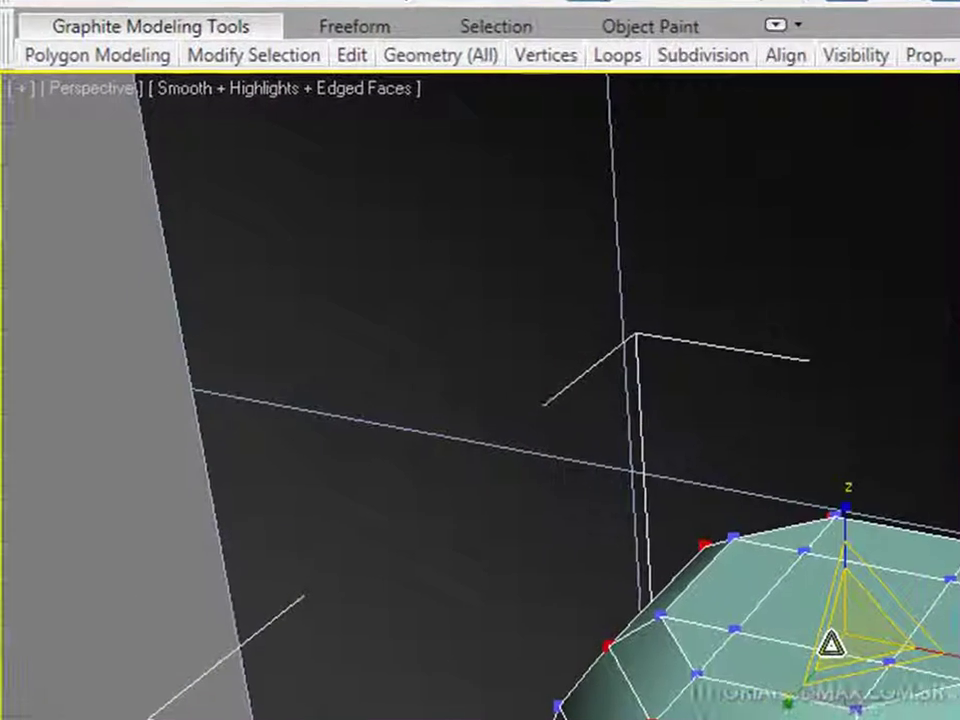
# Step: In the front view, select the pin's top row of vertices and move it slightly upward
pyautogui.press('f')
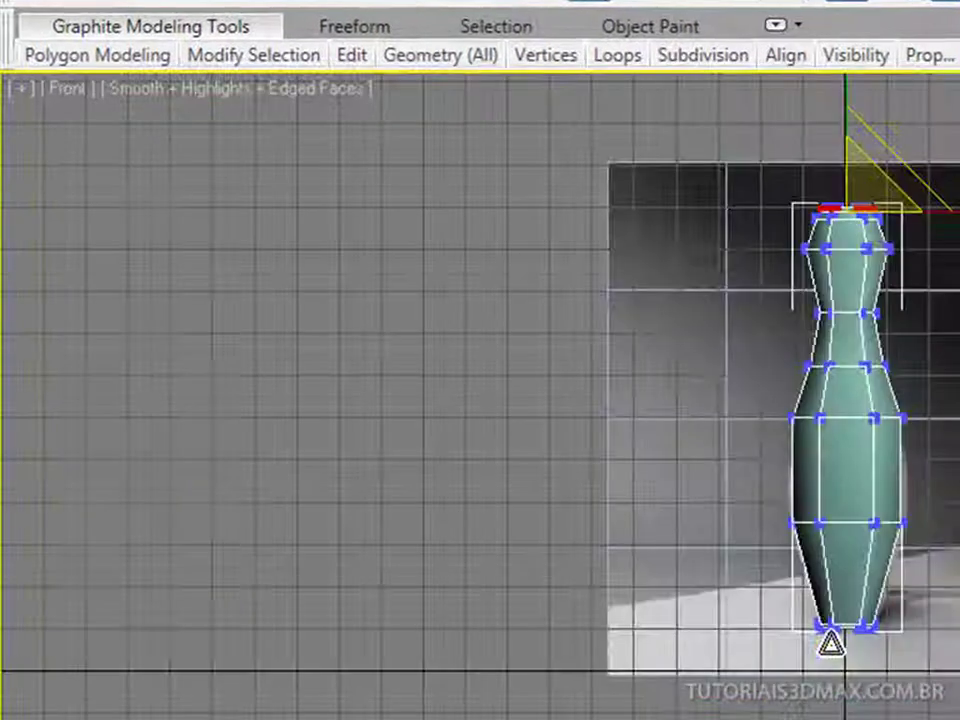
pyautogui.scroll(10, 835, 658)
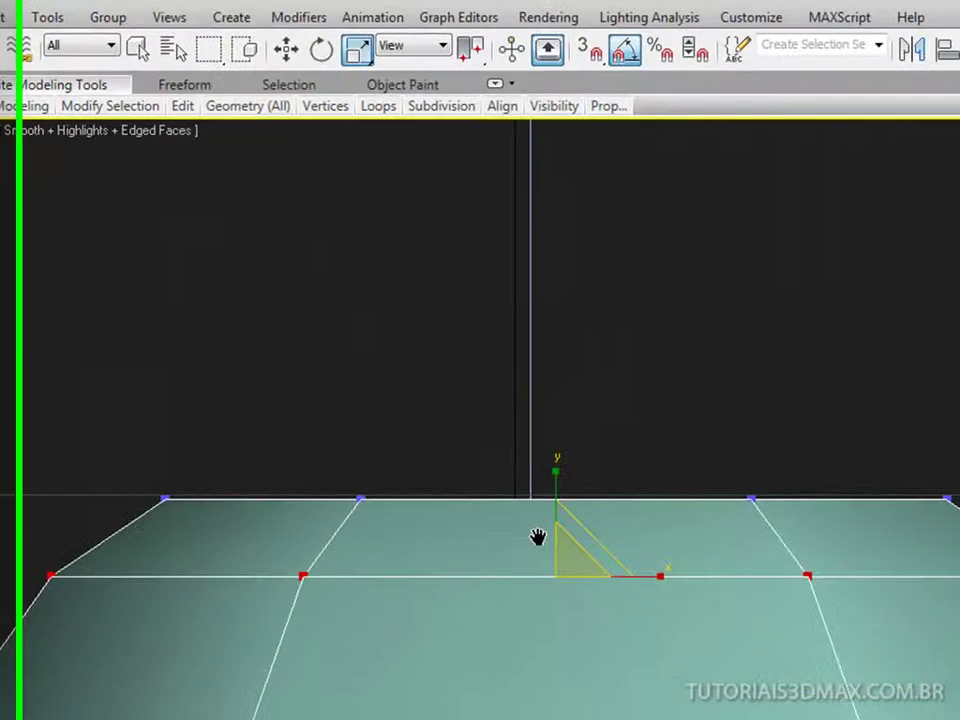
pyautogui.moveTo(33, 399); pyautogui.dragTo(930, 510)
pyautogui.press('w')
pyautogui.moveTo(499, 399); pyautogui.dragTo(492, 359)
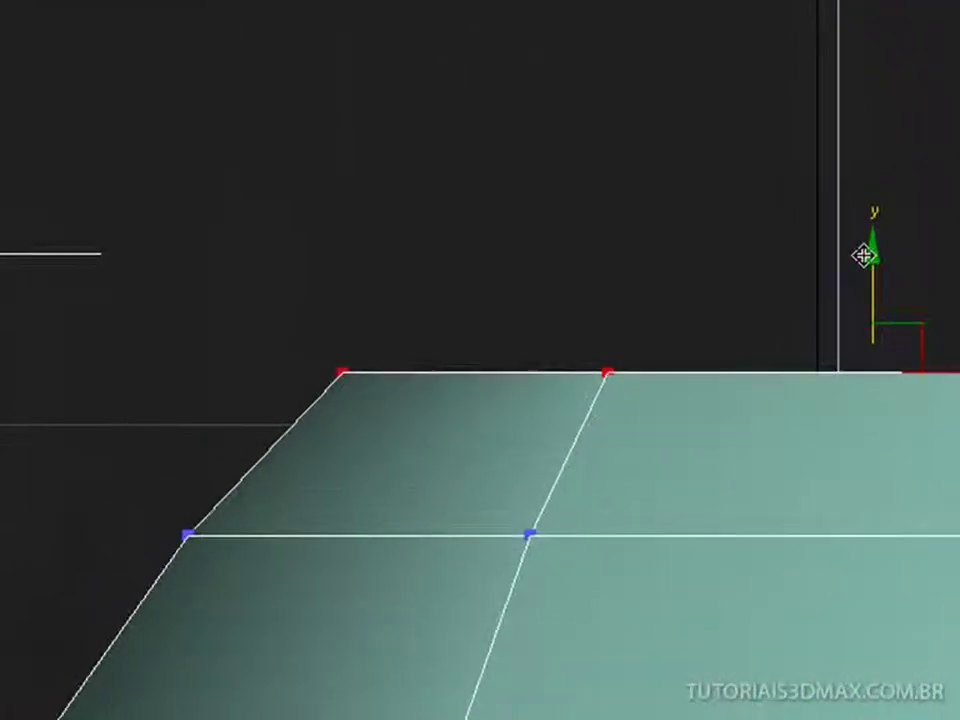
# Step: In the perspective view, scale the pin's twelve top vertices inward to narrow the top face
pyautogui.press('p')
pyautogui.moveTo(864, 256); pyautogui.dragTo(849, 263, button='middle')
pyautogui.press('z')
pyautogui.scroll(-2, 832, 259)
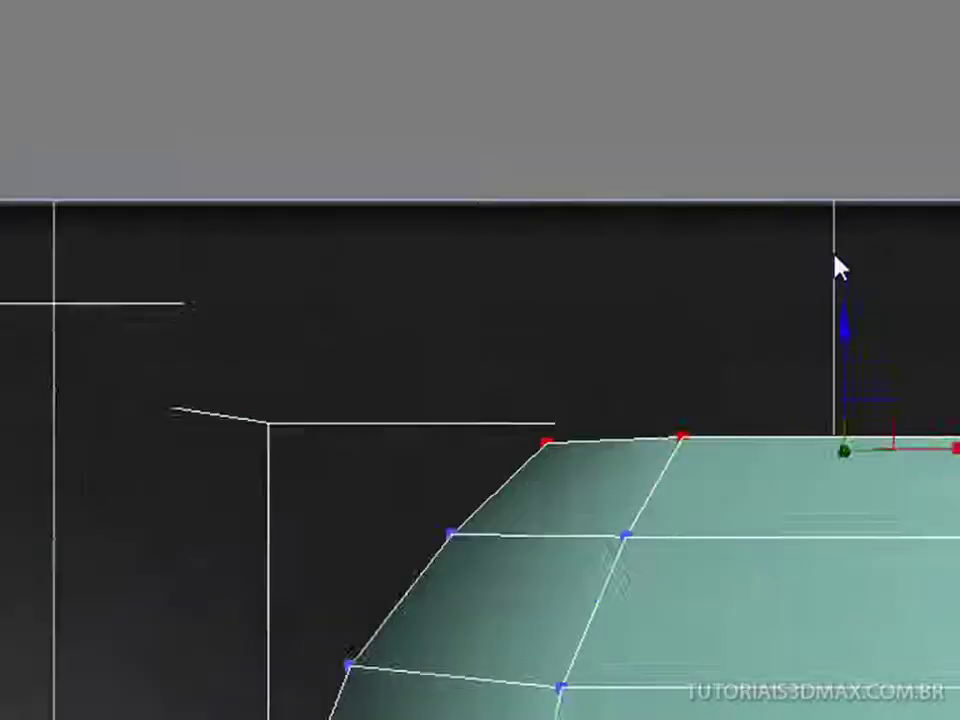
pyautogui.keyDown('alt'); pyautogui.moveTo(801, 416); pyautogui.dragTo(767, 452, button='middle'); pyautogui.keyUp('alt')
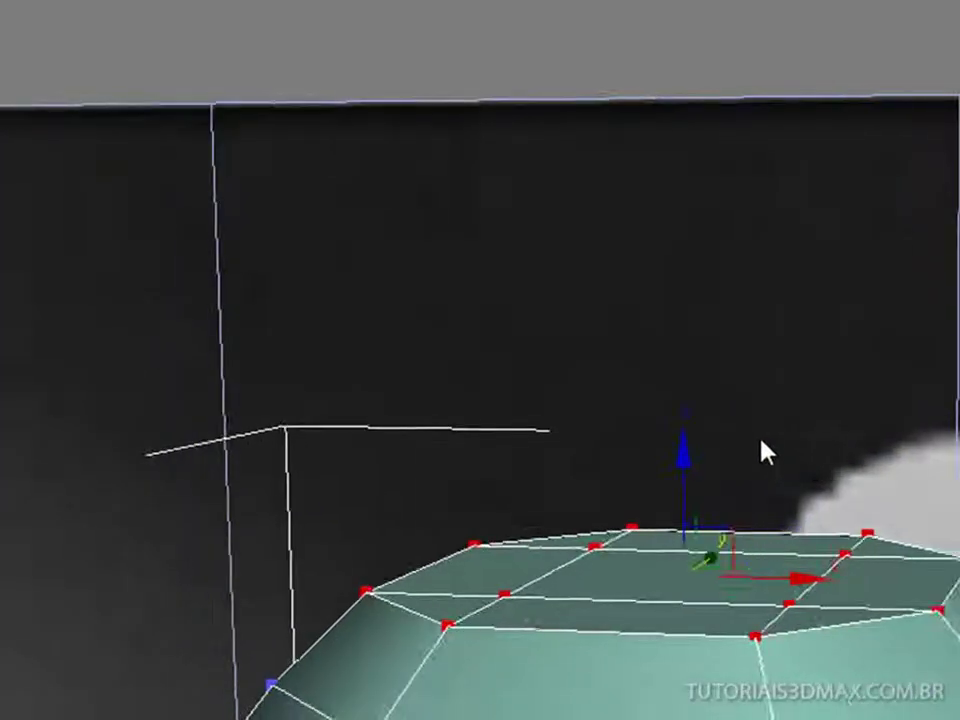
pyautogui.press('r')
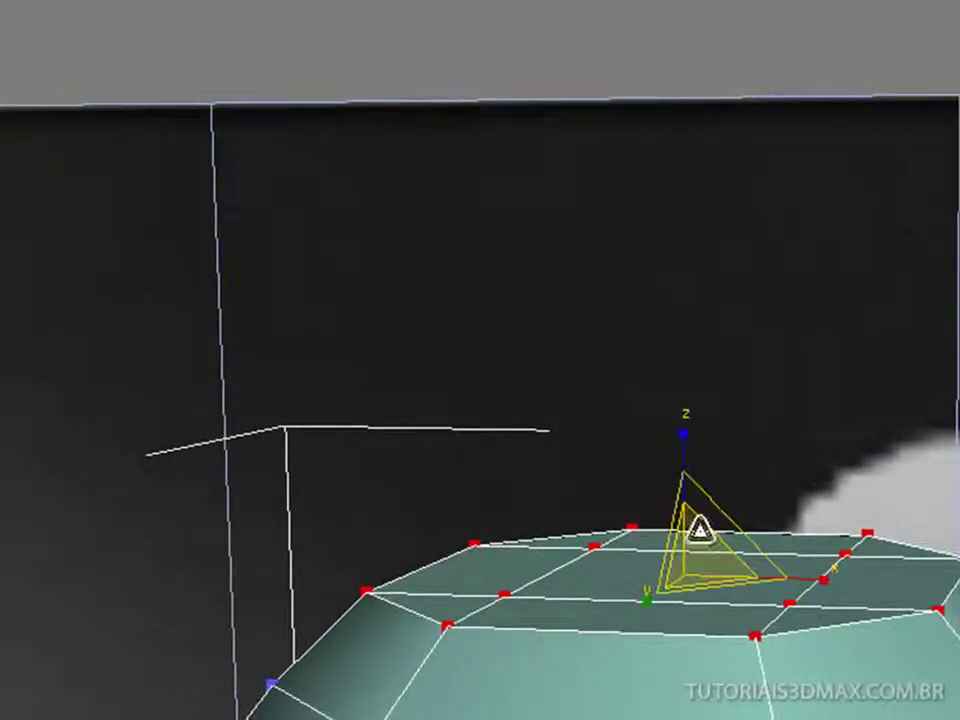
pyautogui.moveTo(694, 556); pyautogui.dragTo(675, 624)
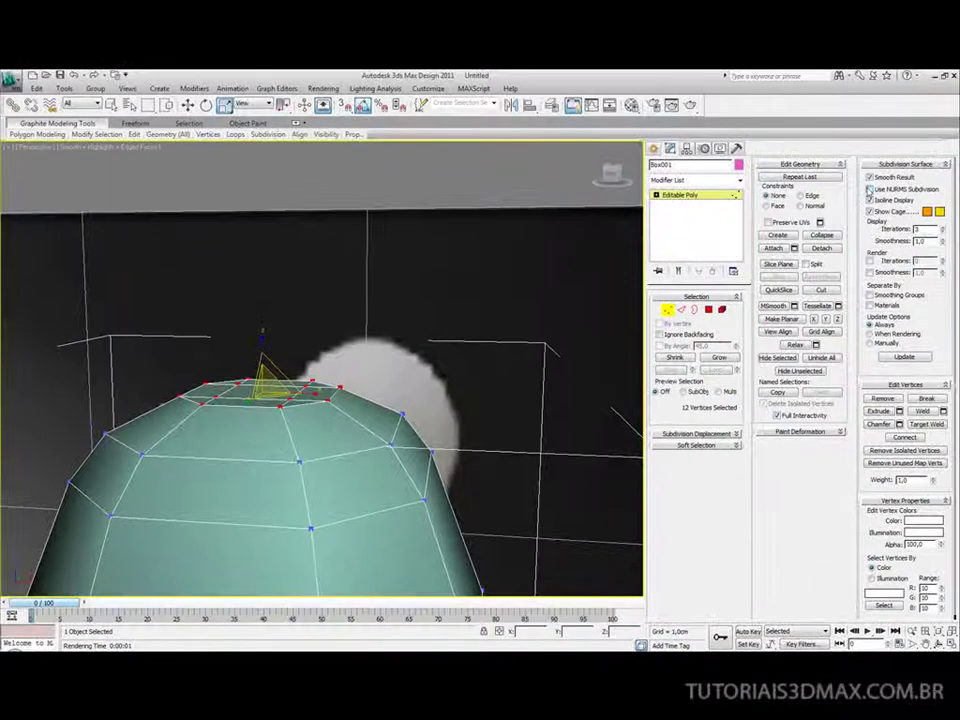
# Step: Enable NURMS subdivision and render the perspective view to check the roundness of the pin's top
pyautogui.click(870, 189)
pyautogui.click(690, 104)
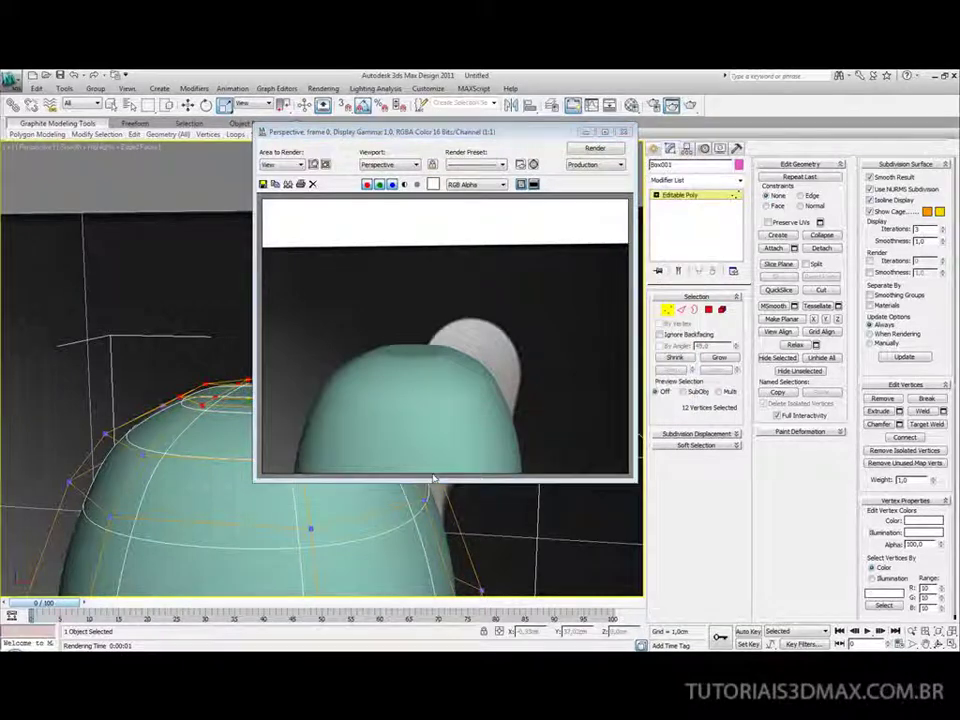
pyautogui.click(623, 131)
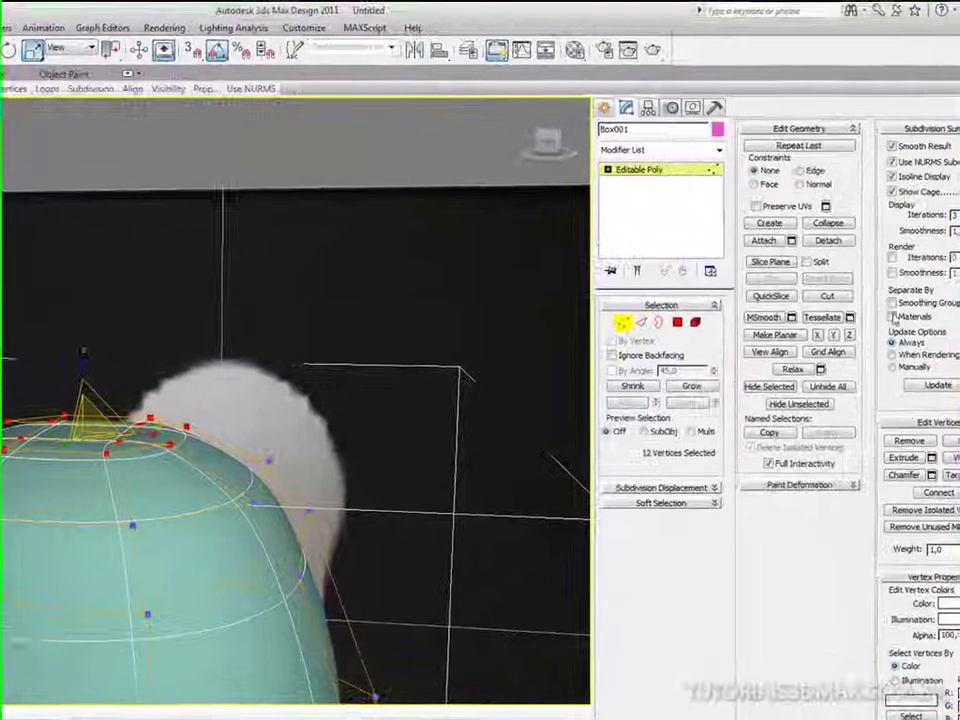
# Step: With NURMS off, scale the top vertices almost to a single point, and render the smoothed result
pyautogui.click(894, 161)
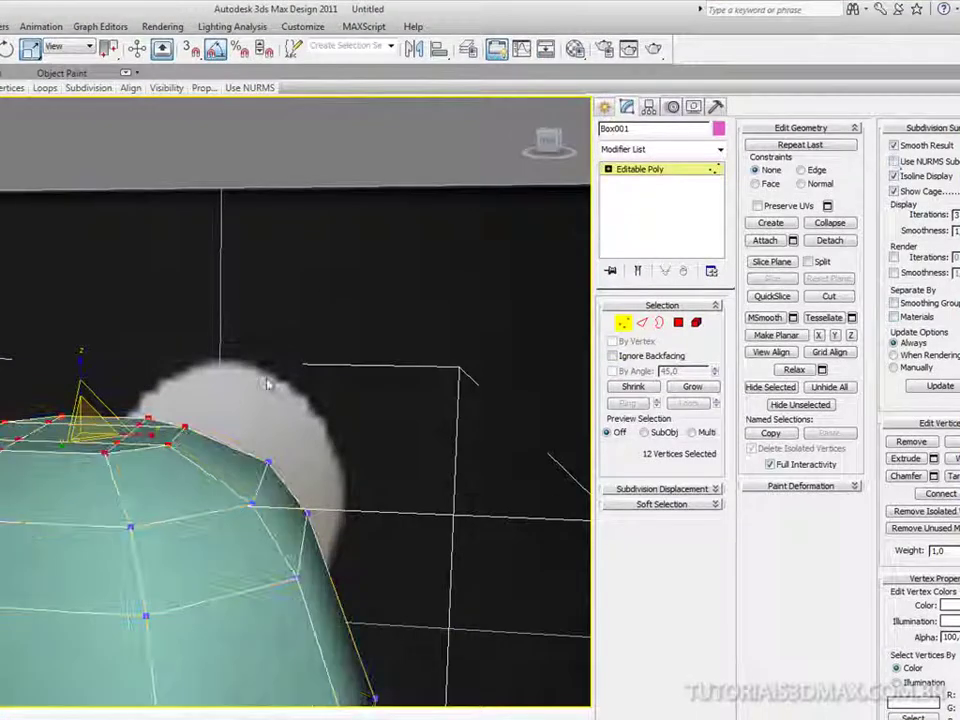
pyautogui.moveTo(86, 425); pyautogui.dragTo(33, 649)
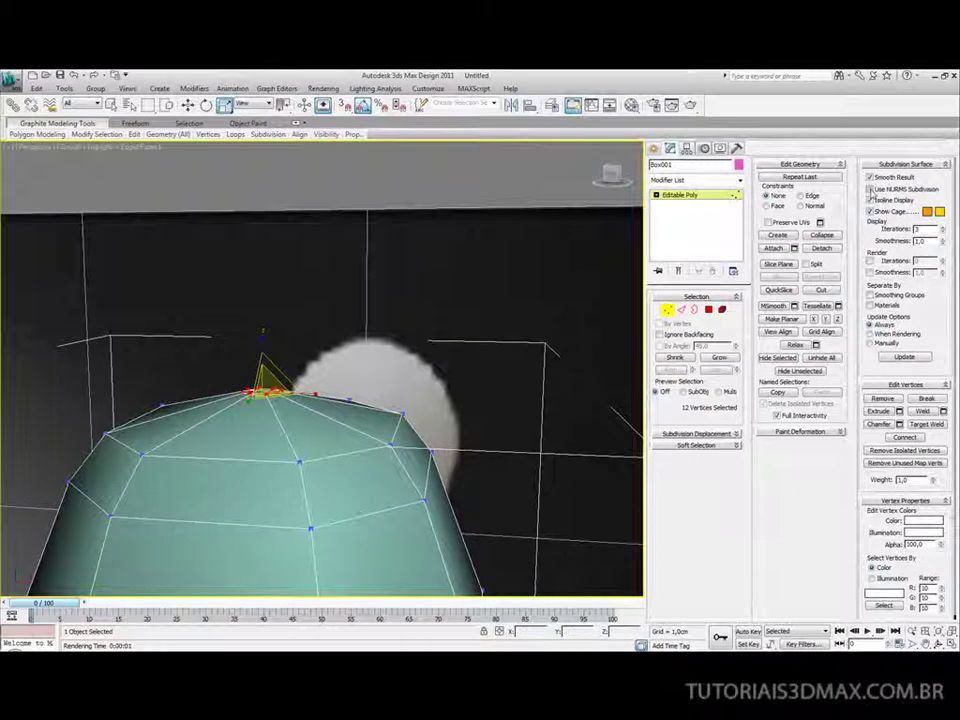
pyautogui.click(870, 189)
pyautogui.hotkey('shift', 'q')
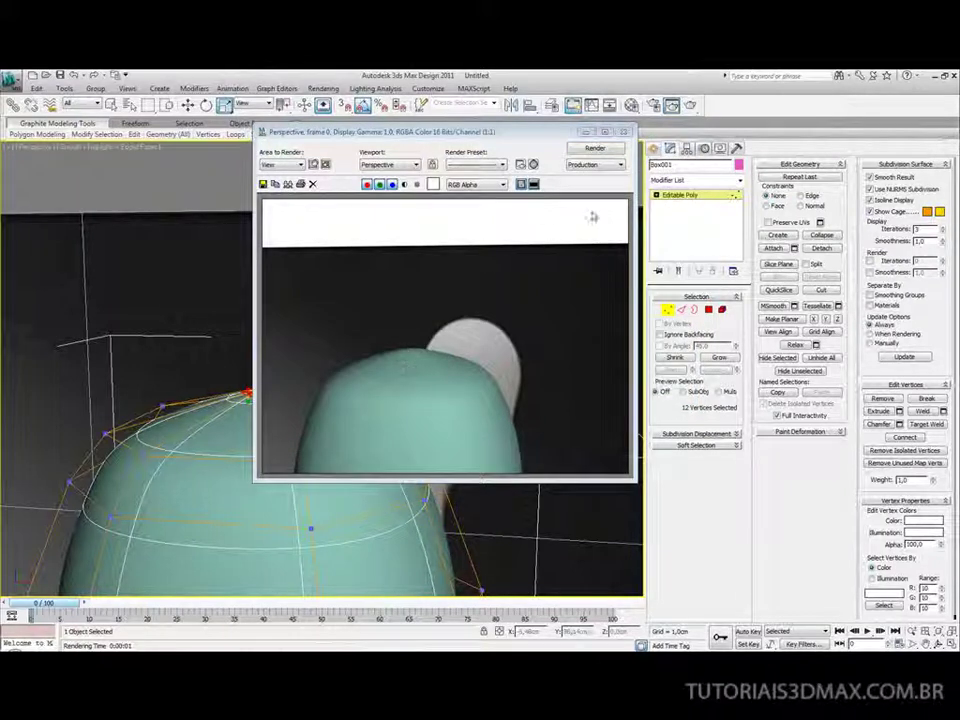
pyautogui.click(624, 131)
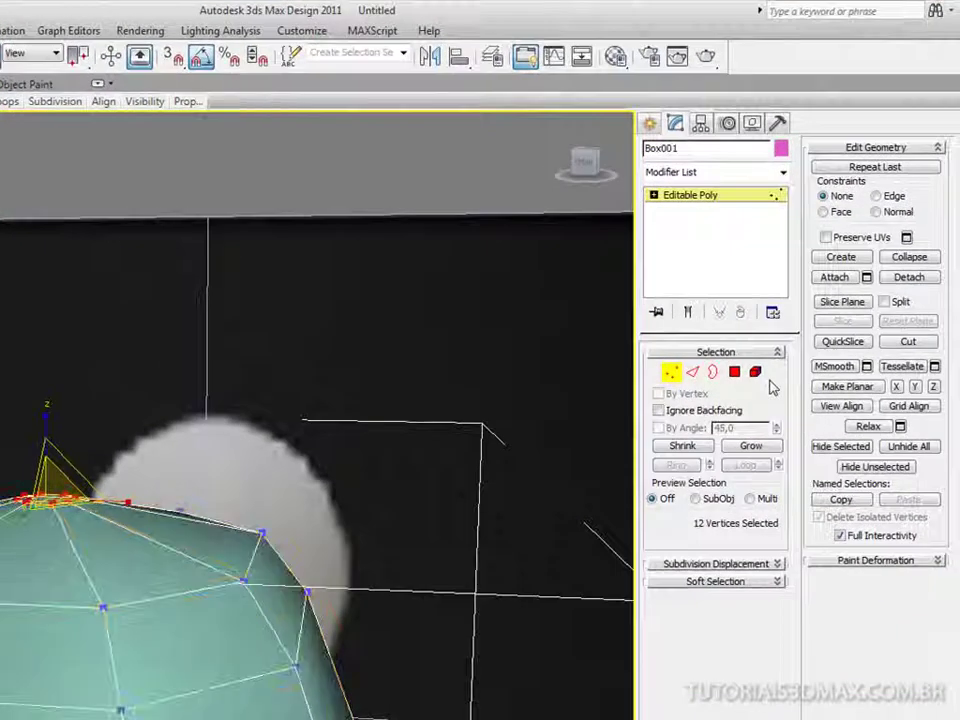
# Step: Undo both inward scalings of the pin's top vertices, leaving NURMS subdivision off
pyautogui.hotkey('ctrl', 'z')
pyautogui.hotkey('ctrl', 'q')
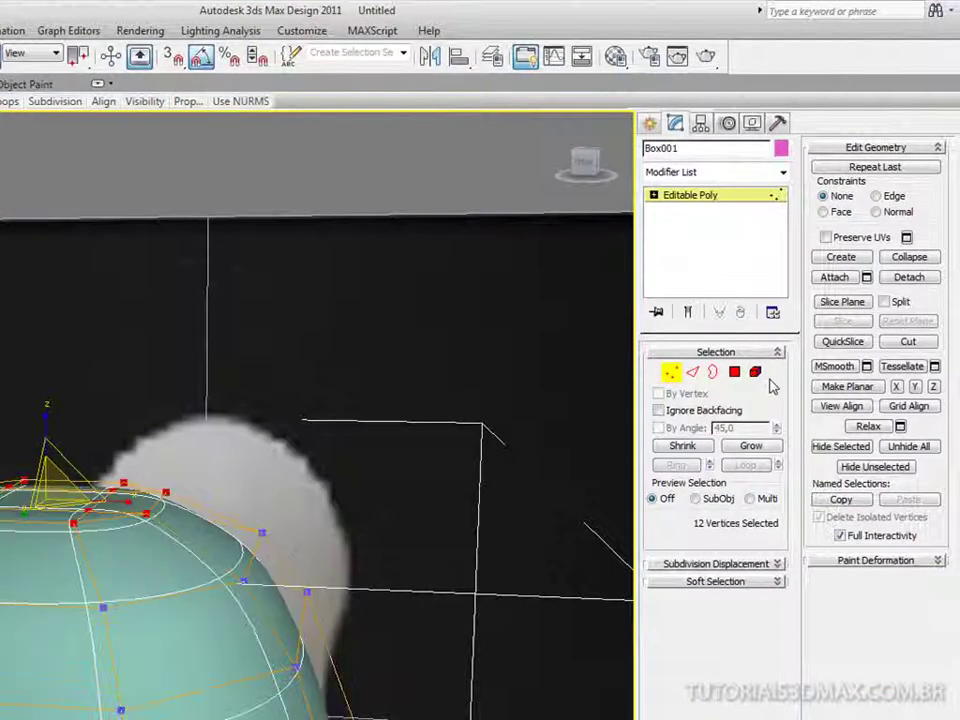
pyautogui.hotkey('ctrl', 'q')
pyautogui.hotkey('ctrl', 'z')
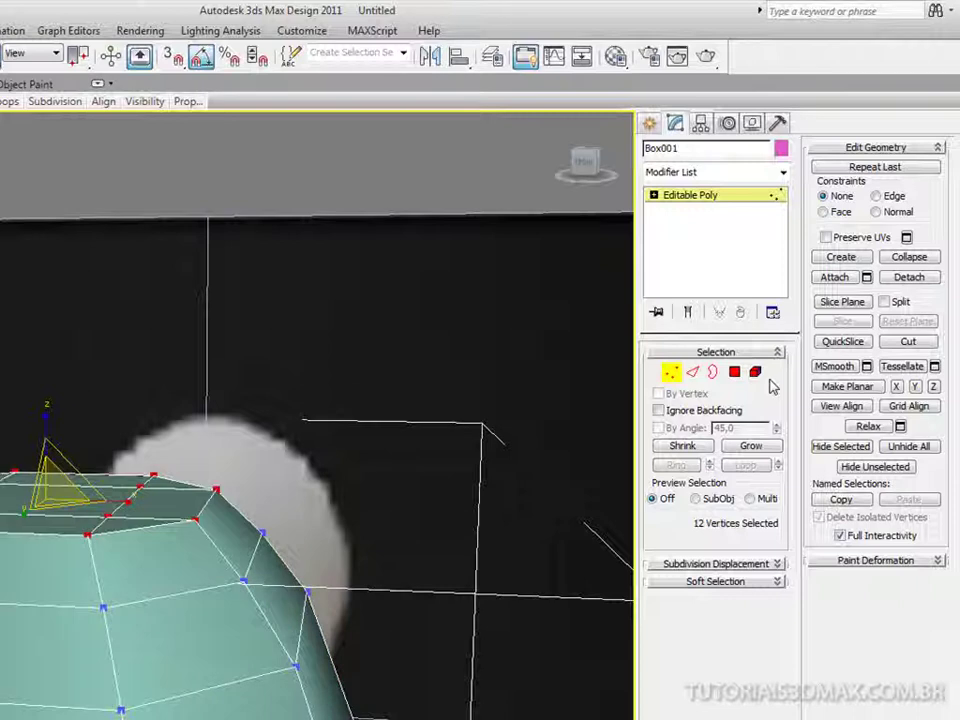
# Step: In the front view, use Slice Plane to cut three horizontal edge loops through the band just below the pin's top
pyautogui.keyDown('alt'); pyautogui.moveTo(157, 530); pyautogui.dragTo(265, 424, button='middle'); pyautogui.keyUp('alt')
pyautogui.scroll(-5, 195, 396)
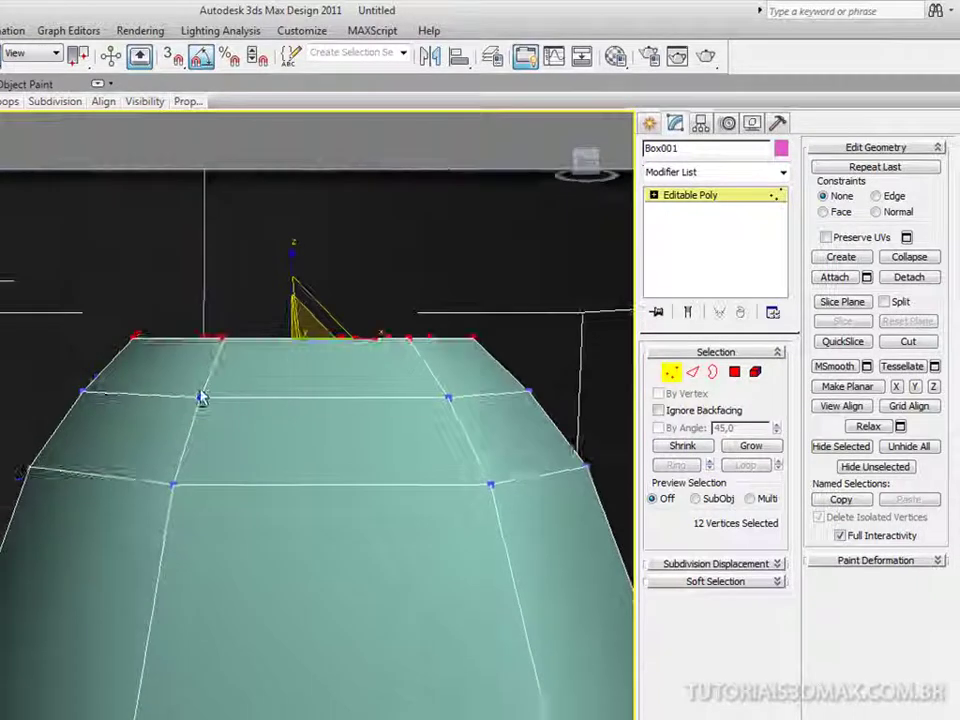
pyautogui.scroll(8, 195, 400)
pyautogui.moveTo(193, 428); pyautogui.dragTo(208, 364, button='middle')
pyautogui.scroll(-5, 208, 364)
pyautogui.moveTo(189, 446); pyautogui.dragTo(206, 355, button='middle')
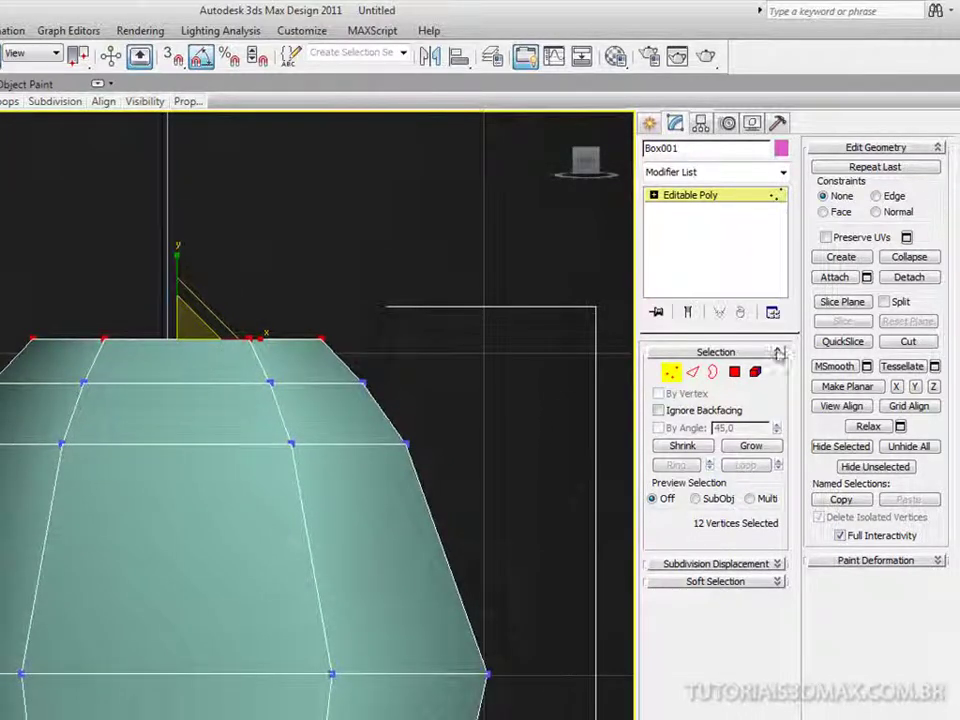
pyautogui.click(842, 301)
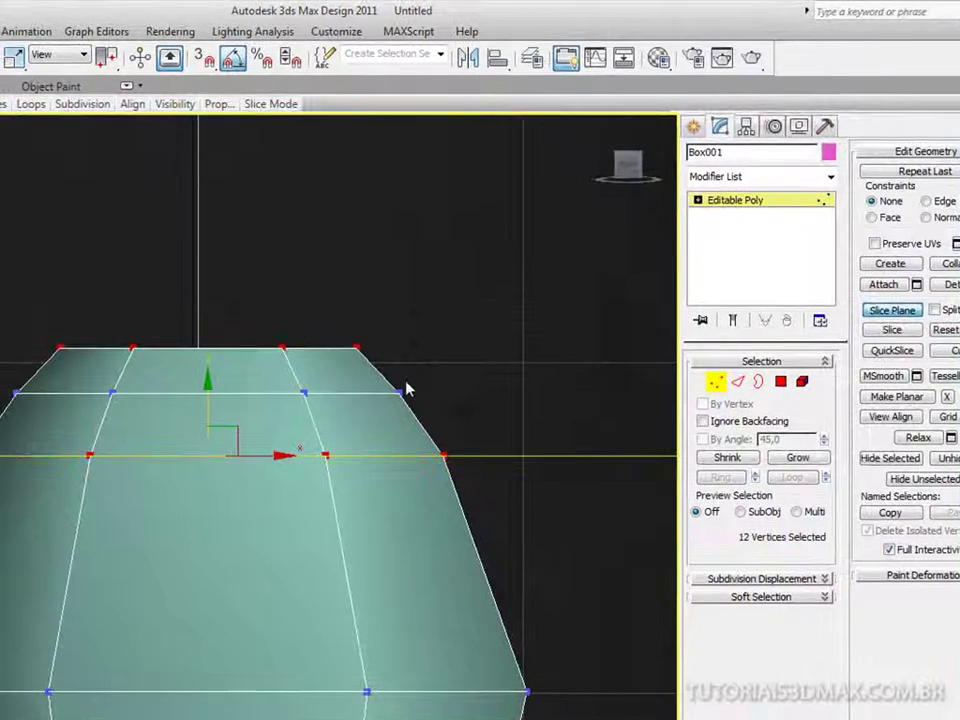
pyautogui.moveTo(205, 391); pyautogui.dragTo(221, 315)
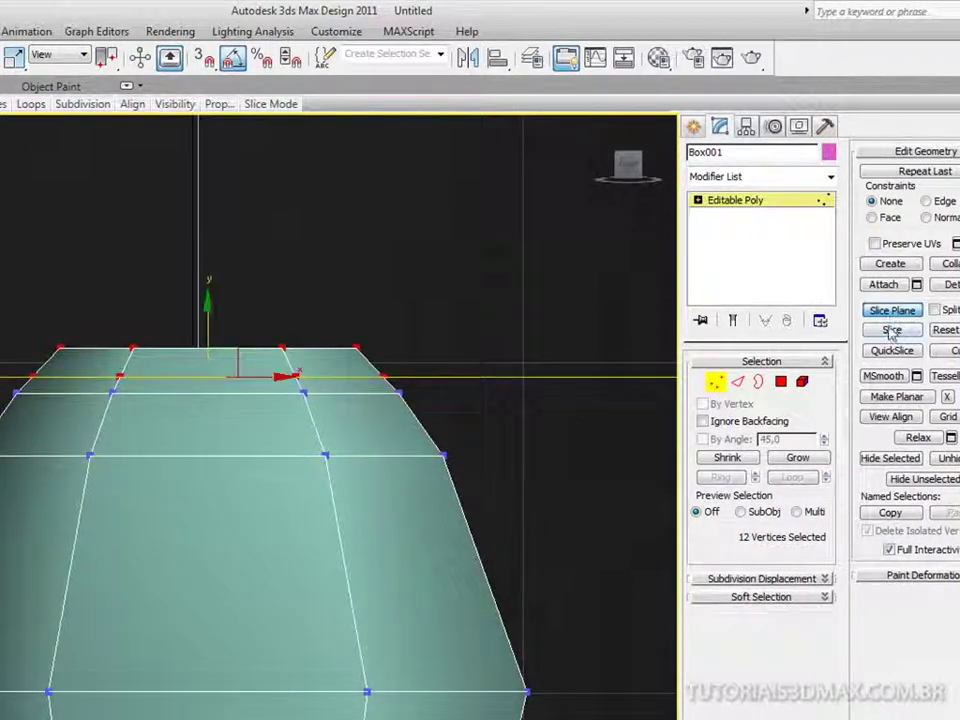
pyautogui.moveTo(210, 320); pyautogui.dragTo(210, 279)
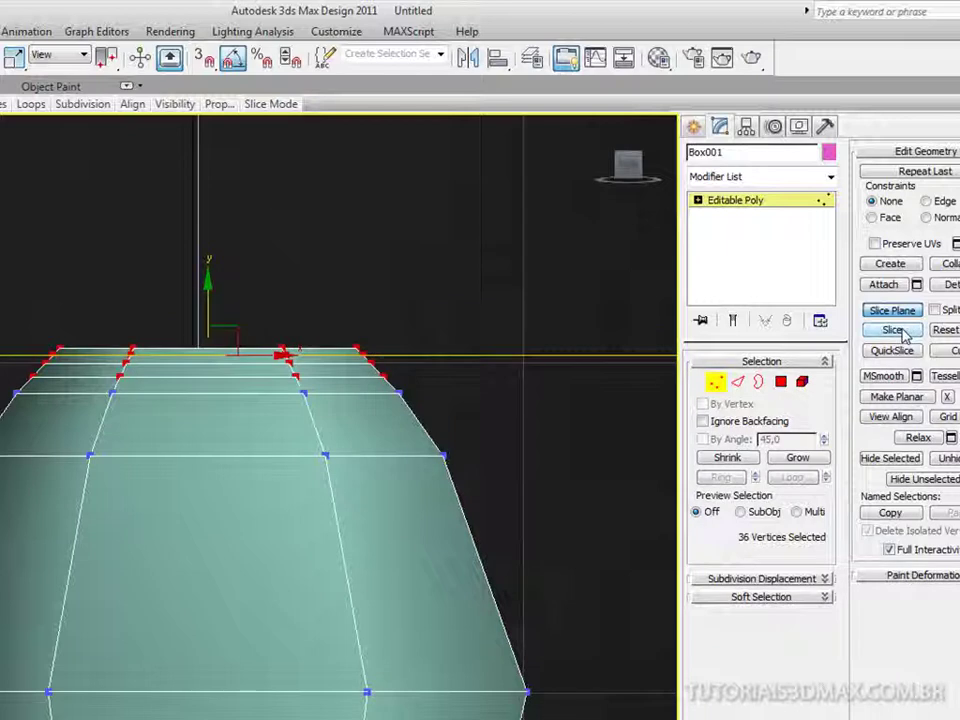
pyautogui.click(896, 314)
pyautogui.moveTo(251, 438); pyautogui.dragTo(215, 430, button='middle')
pyautogui.scroll(2, 233, 514)
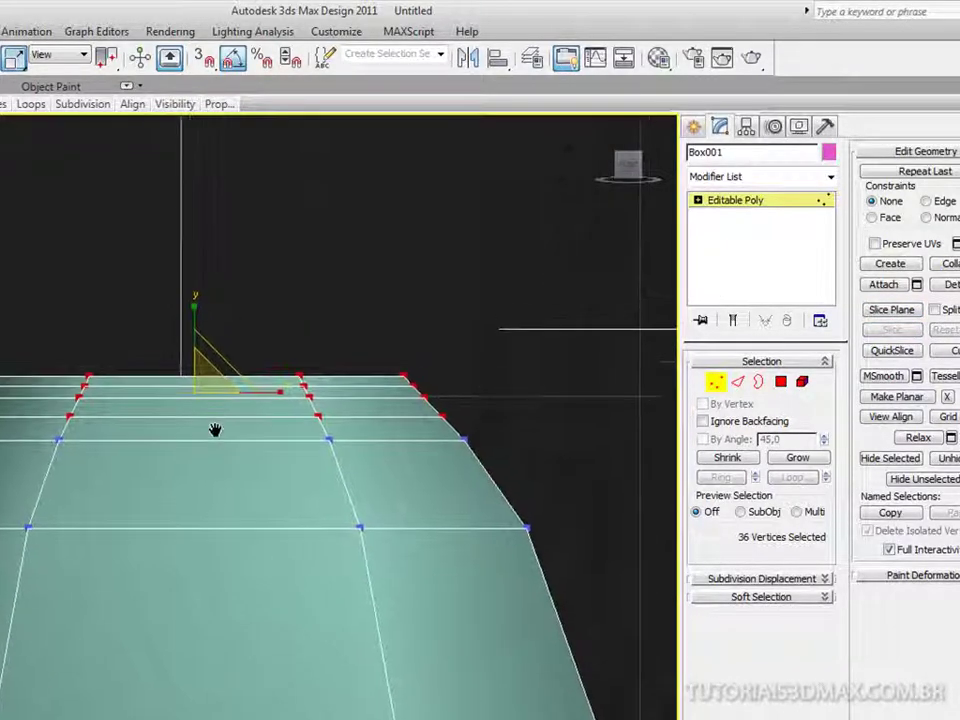
# Step: Try to lower the fifth vertex row from the pin's top in the front view
pyautogui.moveTo(156, 439); pyautogui.dragTo(80, 395, button='middle')
pyautogui.scroll(2, 60, 428)
pyautogui.scroll(-2, 60, 428)
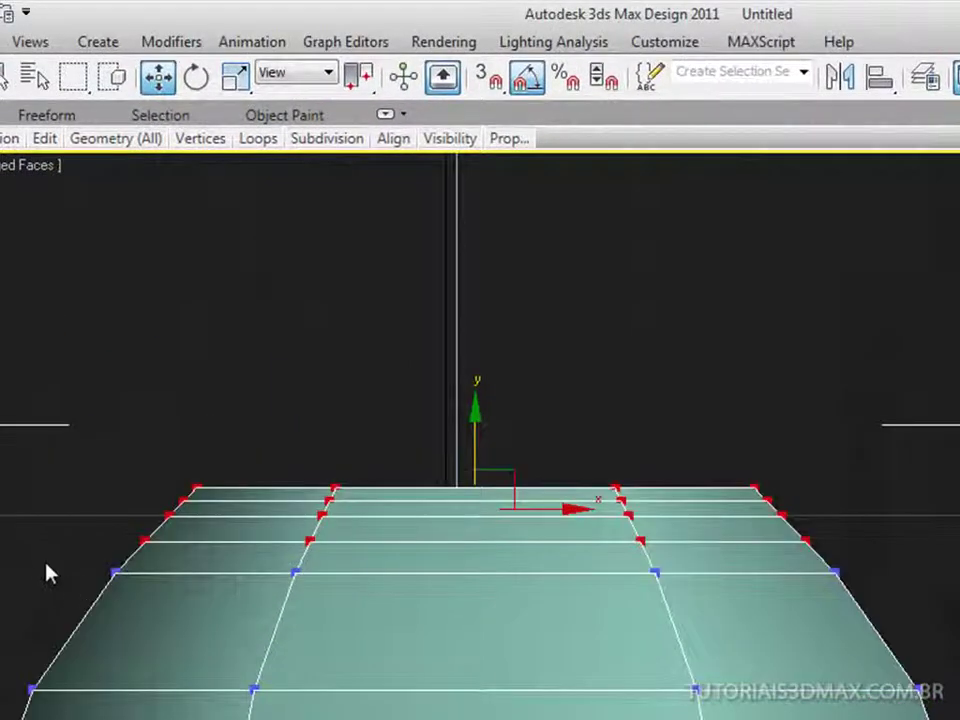
pyautogui.moveTo(42, 558); pyautogui.dragTo(916, 617)
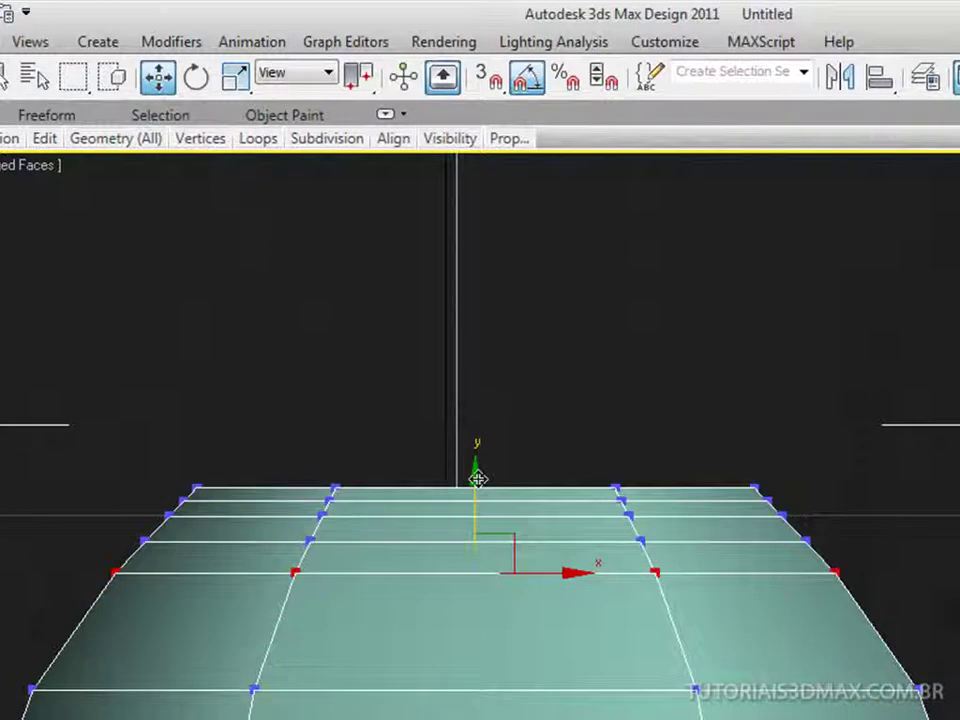
pyautogui.moveTo(477, 479); pyautogui.dragTo(467, 508)
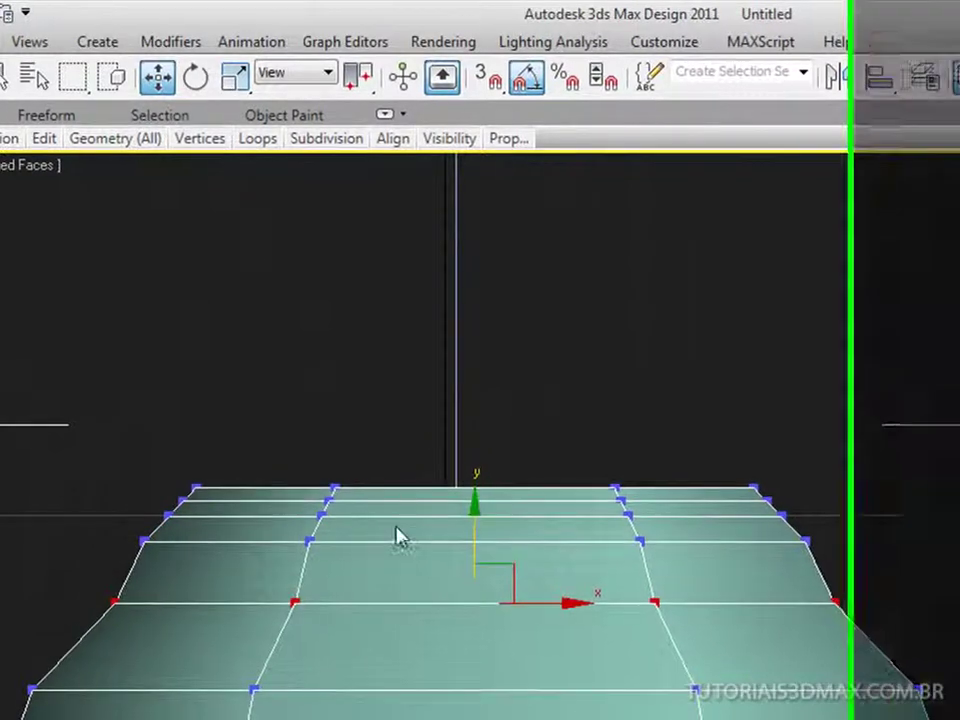
# Step: Raise the top three vertex rows progressively in the front view, spacing them roughly evenly above the fourth row
pyautogui.moveTo(401, 479); pyautogui.dragTo(240, 487, button='middle')
pyautogui.moveTo(52, 400); pyautogui.dragTo(765, 510)
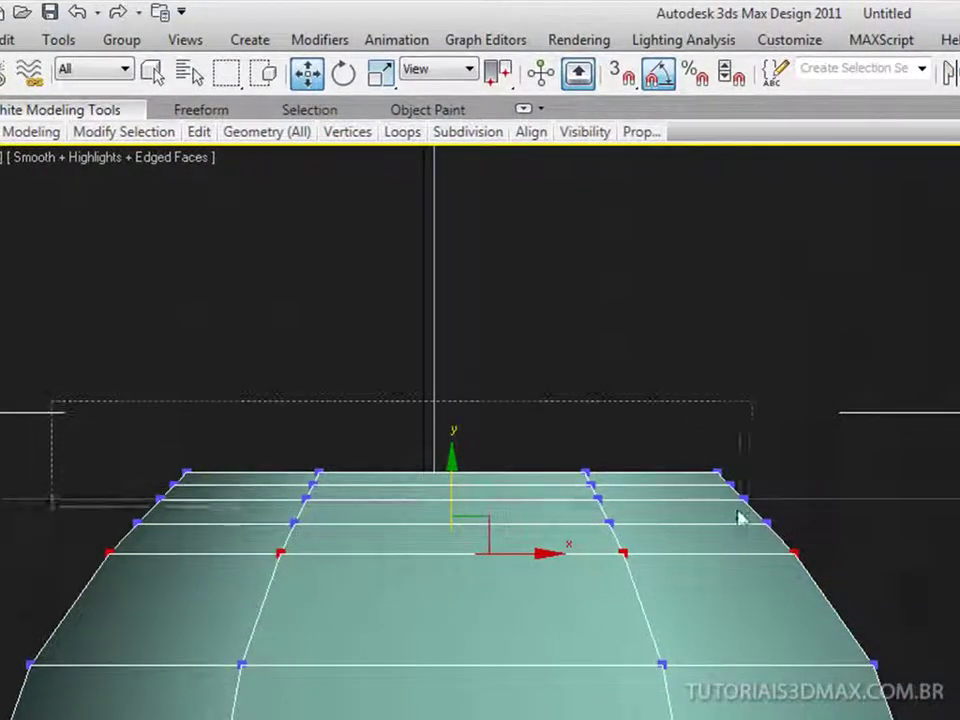
pyautogui.moveTo(435, 414); pyautogui.dragTo(452, 383)
pyautogui.moveTo(38, 388); pyautogui.dragTo(780, 470)
pyautogui.moveTo(452, 383); pyautogui.dragTo(454, 362)
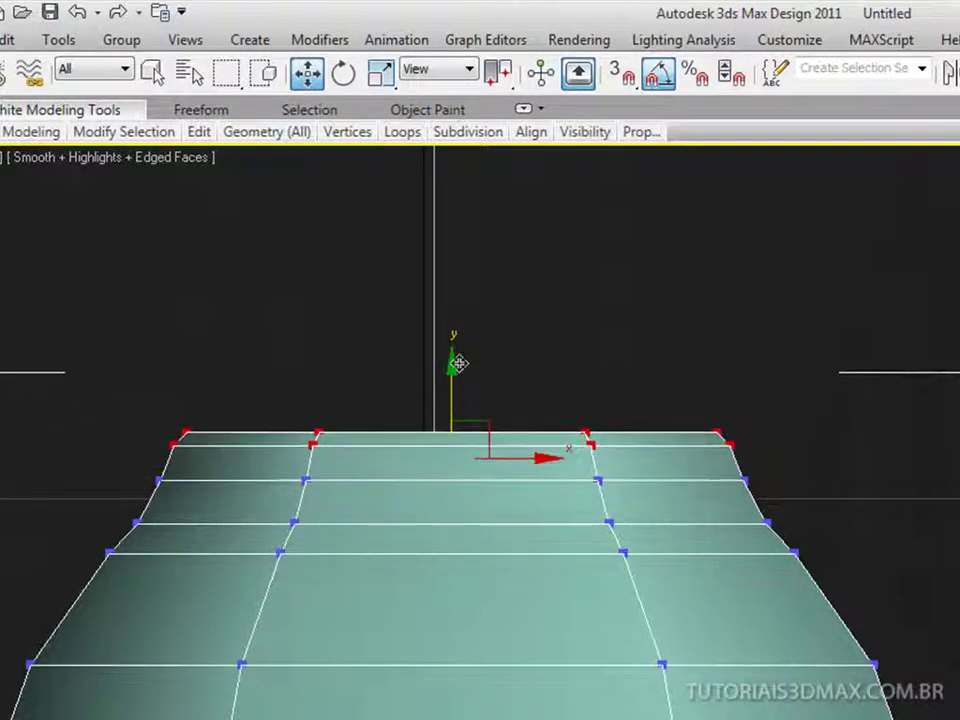
pyautogui.moveTo(64, 347); pyautogui.dragTo(765, 445)
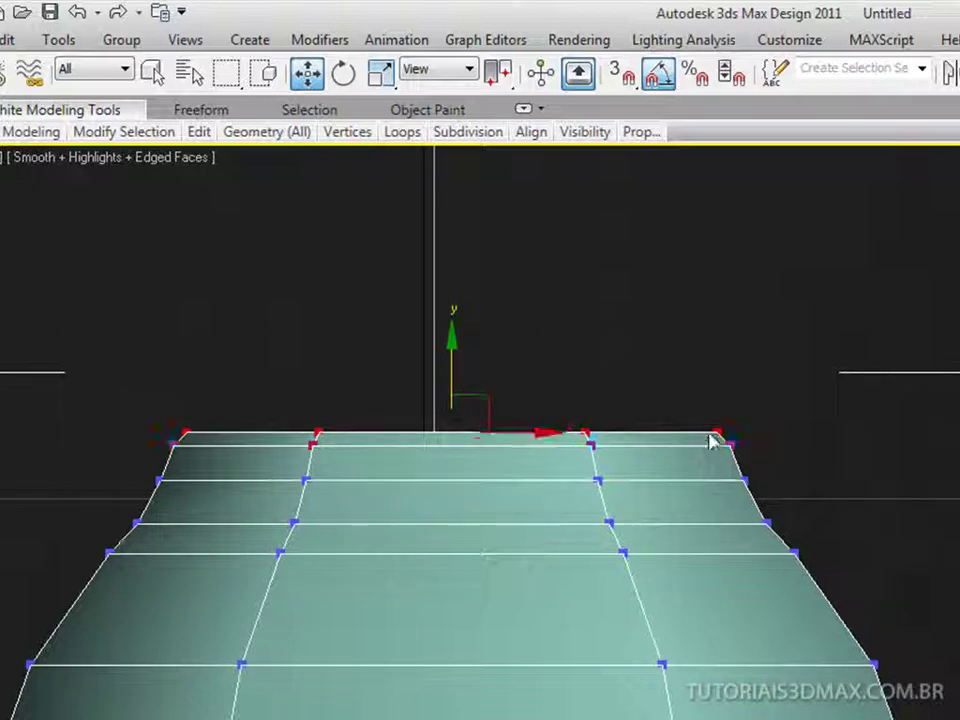
pyautogui.moveTo(451, 352); pyautogui.dragTo(456, 334)
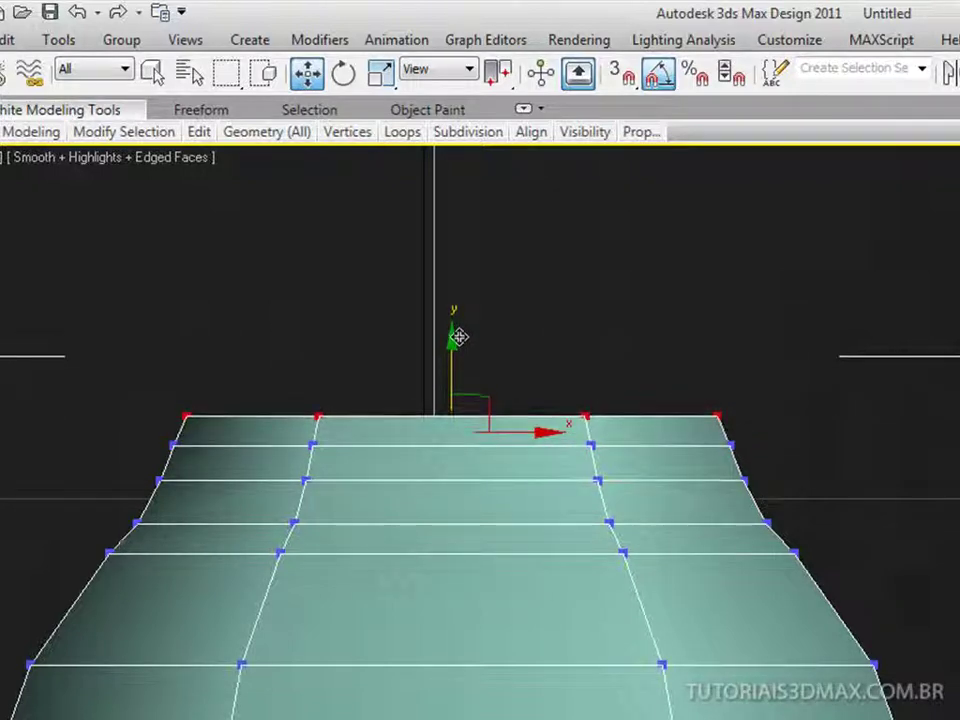
# Step: Lower the fifth vertex row from the pin's top to widen its gap from the fourth row
pyautogui.moveTo(454, 483); pyautogui.dragTo(478, 464, button='middle')
pyautogui.moveTo(110, 525); pyautogui.dragTo(925, 572)
pyautogui.moveTo(470, 445); pyautogui.dragTo(469, 525)
pyautogui.moveTo(469, 525); pyautogui.dragTo(465, 487, button='middle')
# Step: In the perspective view, scale the fifth vertex row uniformly outward to fill out the pin's shoulder
pyautogui.press('r')
pyautogui.press('p')
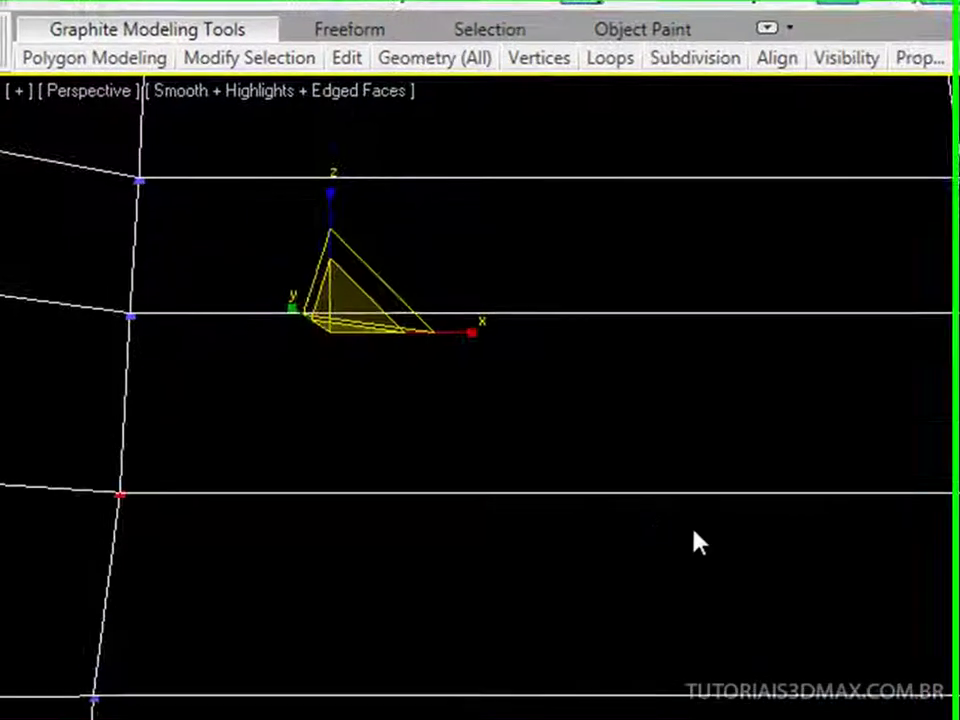
pyautogui.moveTo(694, 531); pyautogui.dragTo(711, 493, button='middle')
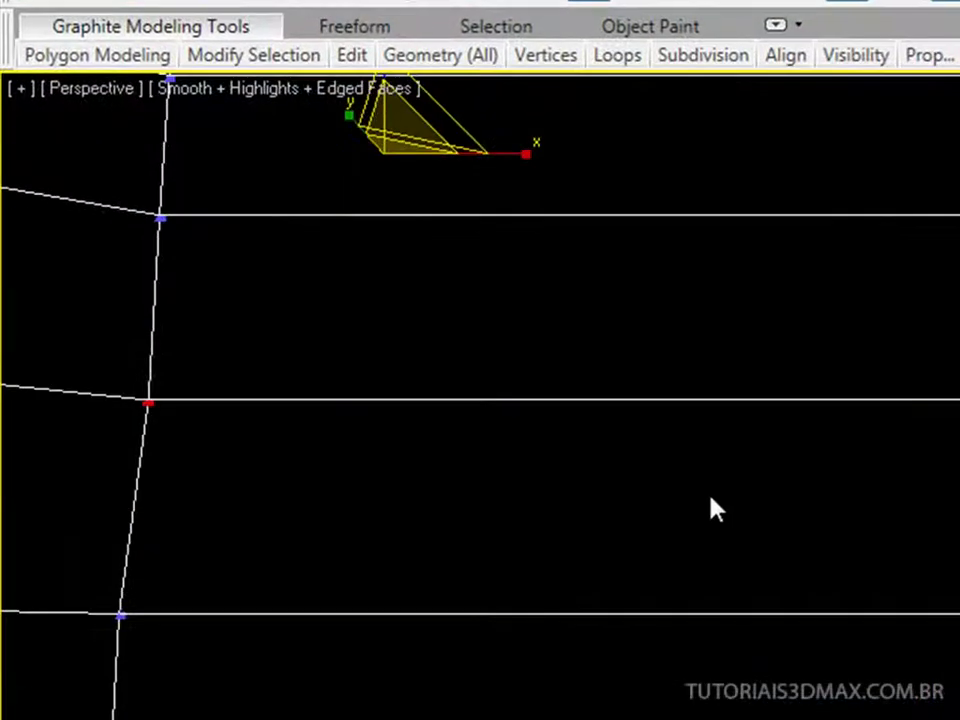
pyautogui.scroll(-3, 711, 493)
pyautogui.keyDown('alt'); pyautogui.moveTo(727, 585); pyautogui.dragTo(694, 592, button='middle'); pyautogui.keyUp('alt')
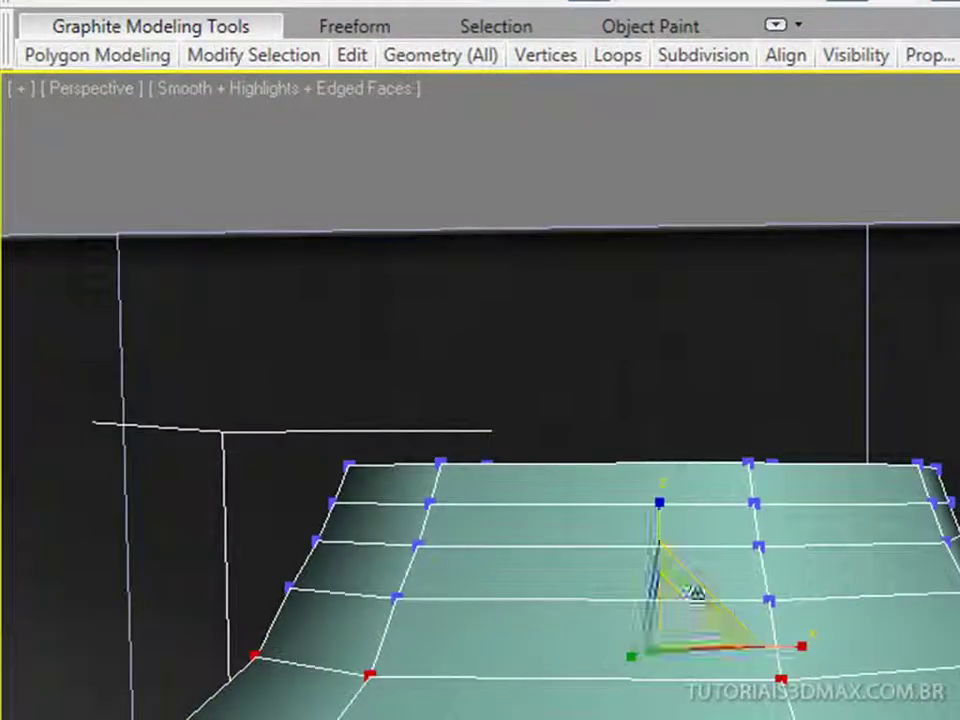
pyautogui.moveTo(666, 619); pyautogui.dragTo(689, 607)
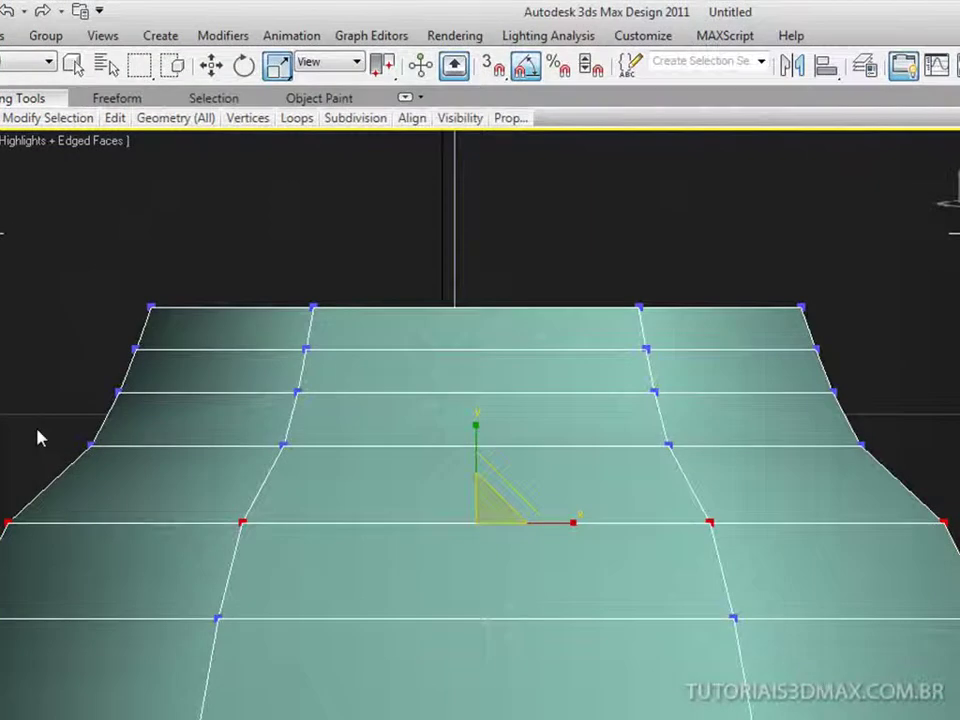
# Step: Select the fourth vertex row from the top in the front view and scale it outward in the perspective view
pyautogui.moveTo(37, 429); pyautogui.dragTo(904, 471)
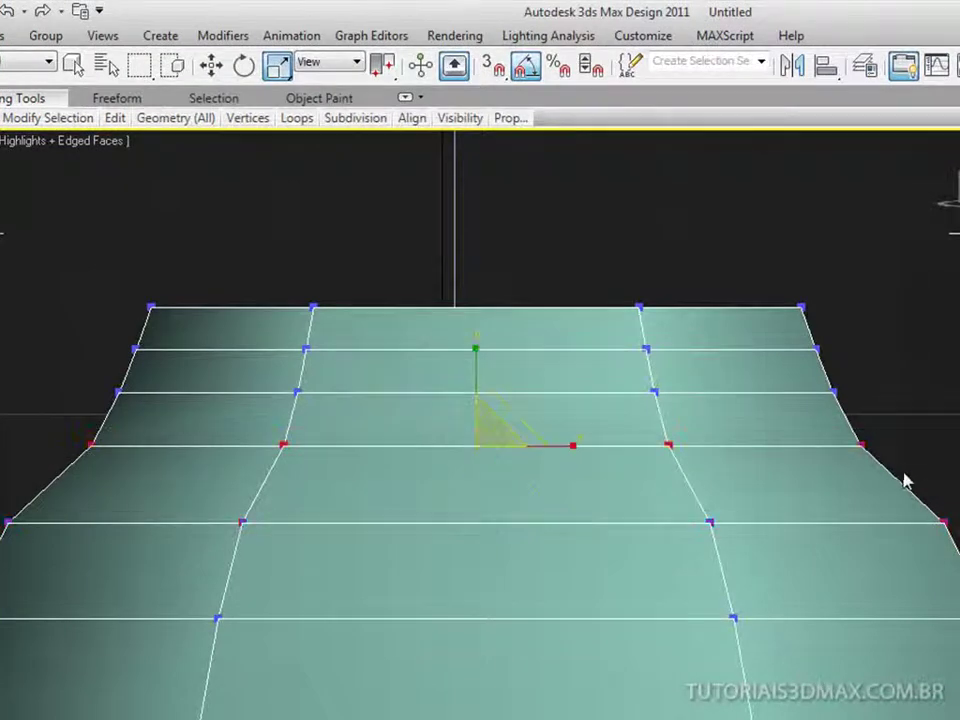
pyautogui.press('p')
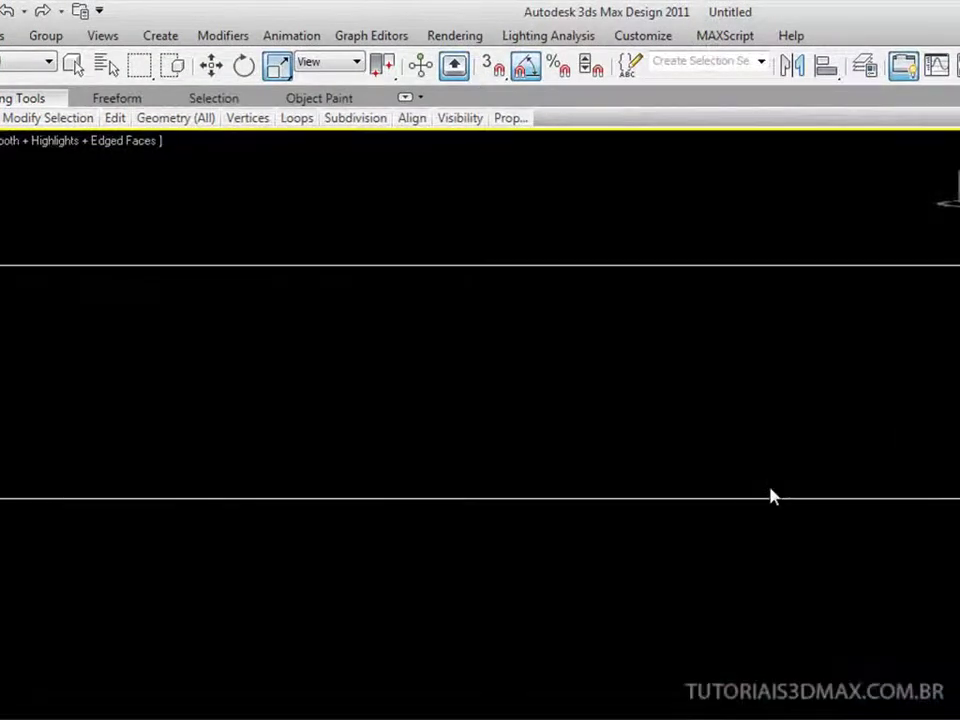
pyautogui.scroll(-3, 654, 495)
pyautogui.keyDown('alt'); pyautogui.moveTo(563, 518); pyautogui.dragTo(532, 543, button='middle'); pyautogui.keyUp('alt')
pyautogui.moveTo(642, 623); pyautogui.dragTo(648, 612)
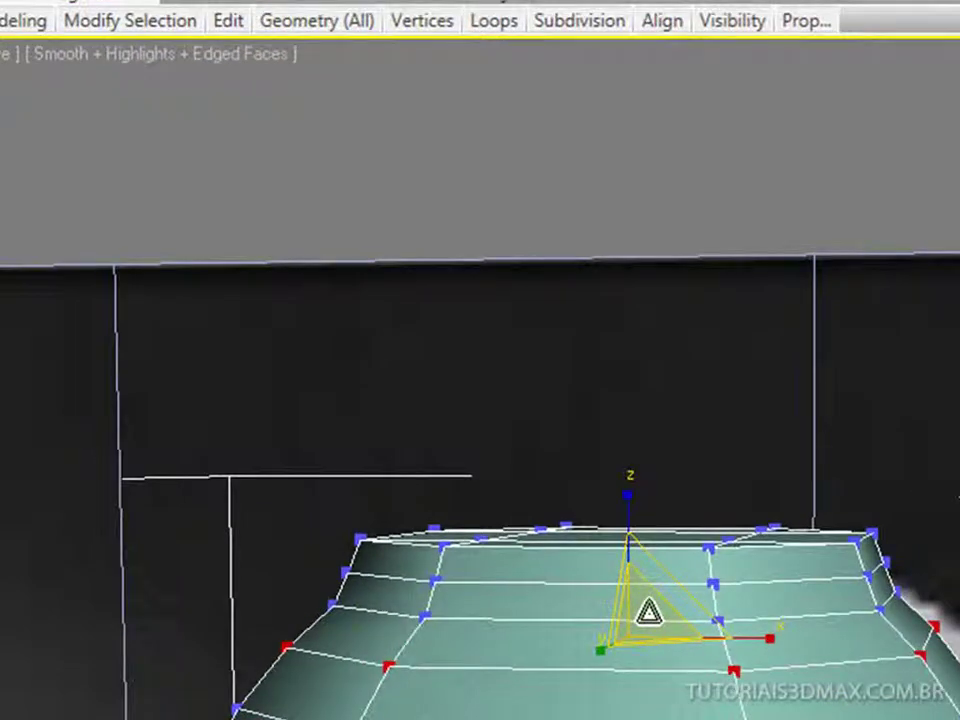
# Step: Select the third vertex row from the top in the front view and scale it slightly outward in the perspective view
pyautogui.press('f')
pyautogui.press('z')
pyautogui.moveTo(657, 617); pyautogui.dragTo(665, 608, button='middle')
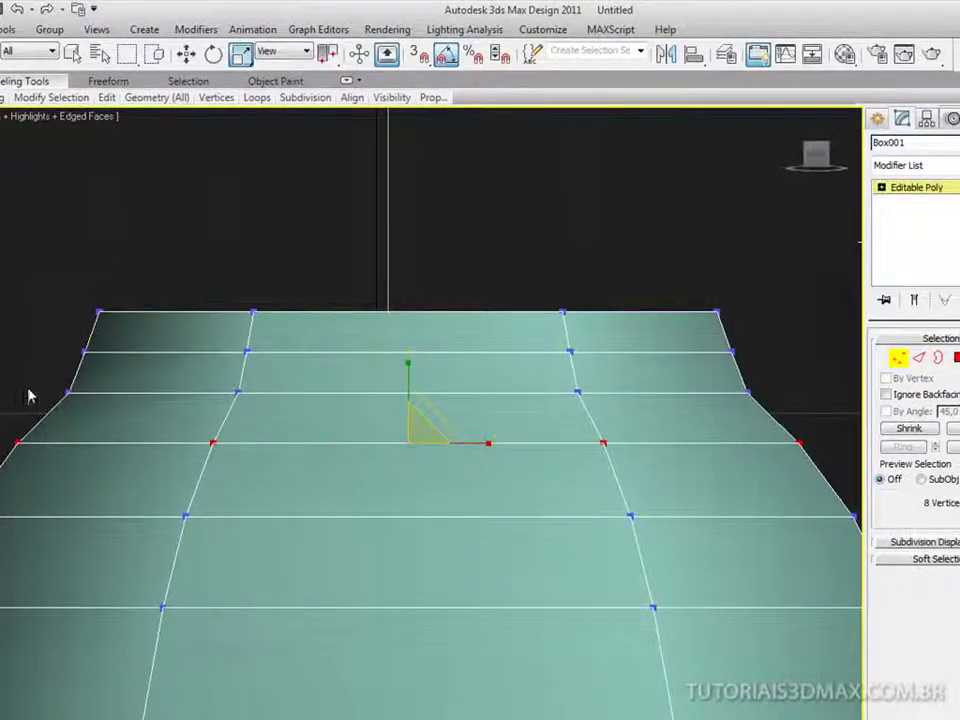
pyautogui.moveTo(30, 396); pyautogui.dragTo(771, 408)
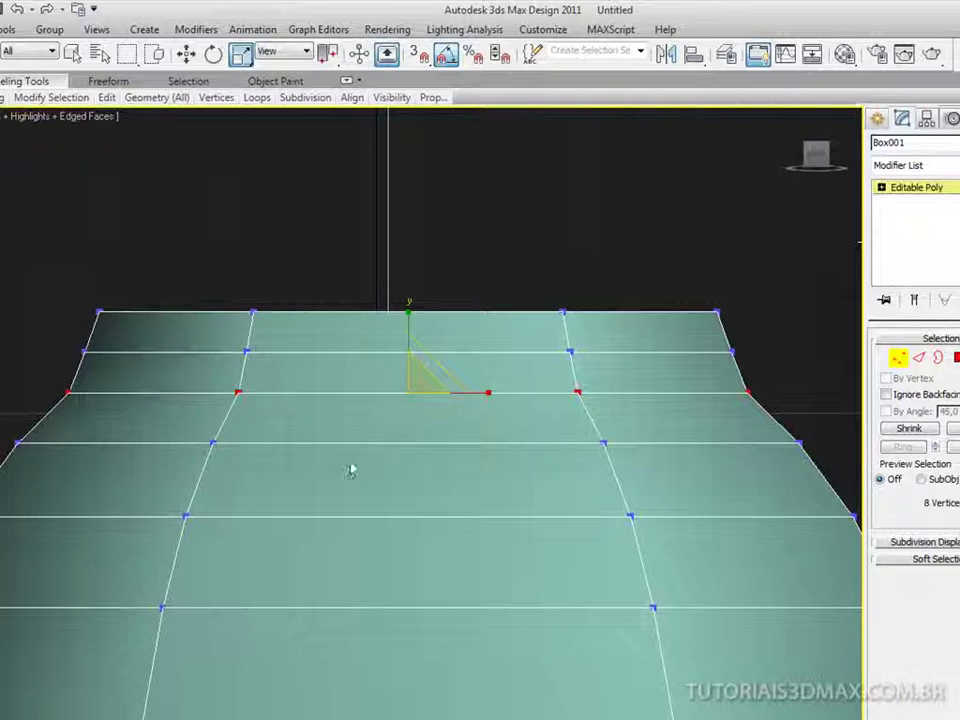
pyautogui.press('p')
pyautogui.scroll(-3, 356, 464)
pyautogui.keyDown('alt'); pyautogui.moveTo(358, 464); pyautogui.dragTo(421, 497, button='middle'); pyautogui.keyUp('alt')
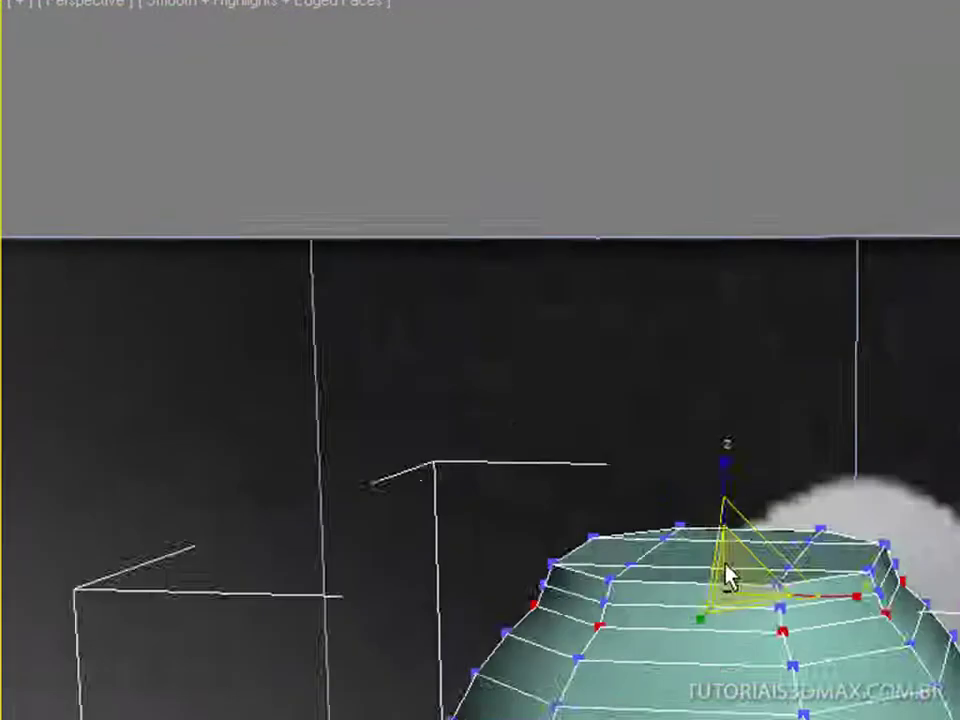
pyautogui.scroll(2, 728, 578)
pyautogui.scroll(3, 670, 619)
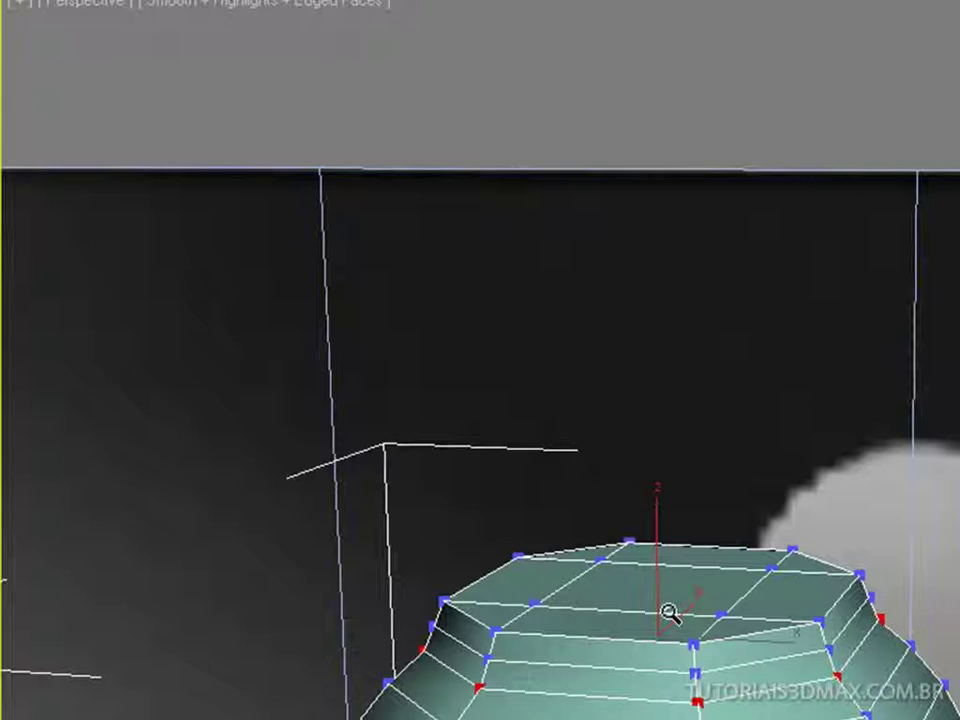
pyautogui.scroll(5, 656, 622)
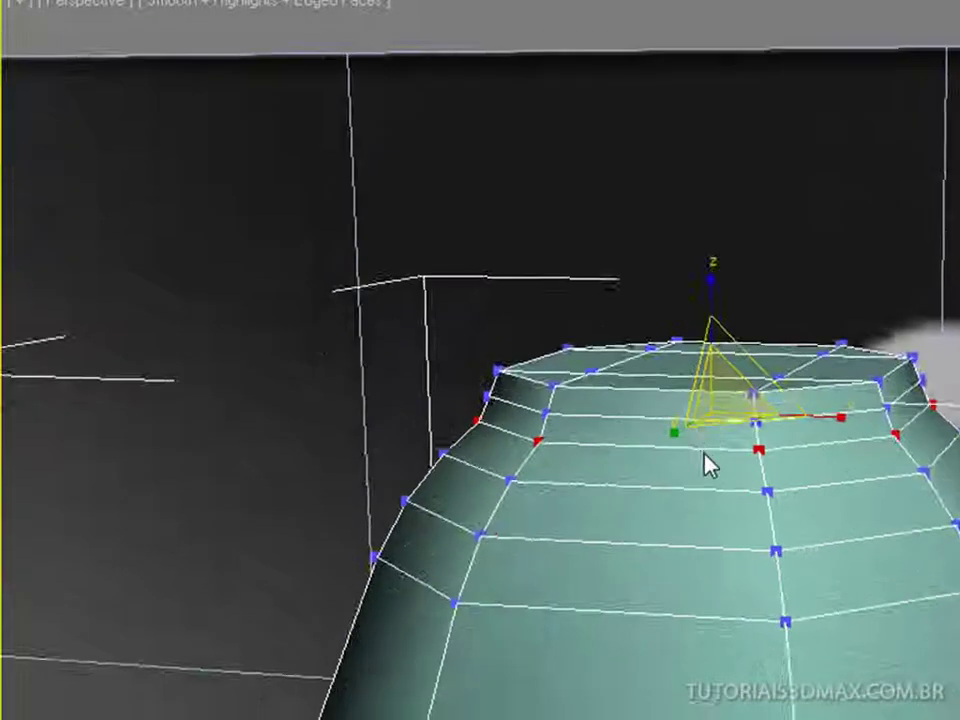
pyautogui.moveTo(680, 360); pyautogui.dragTo(681, 354)
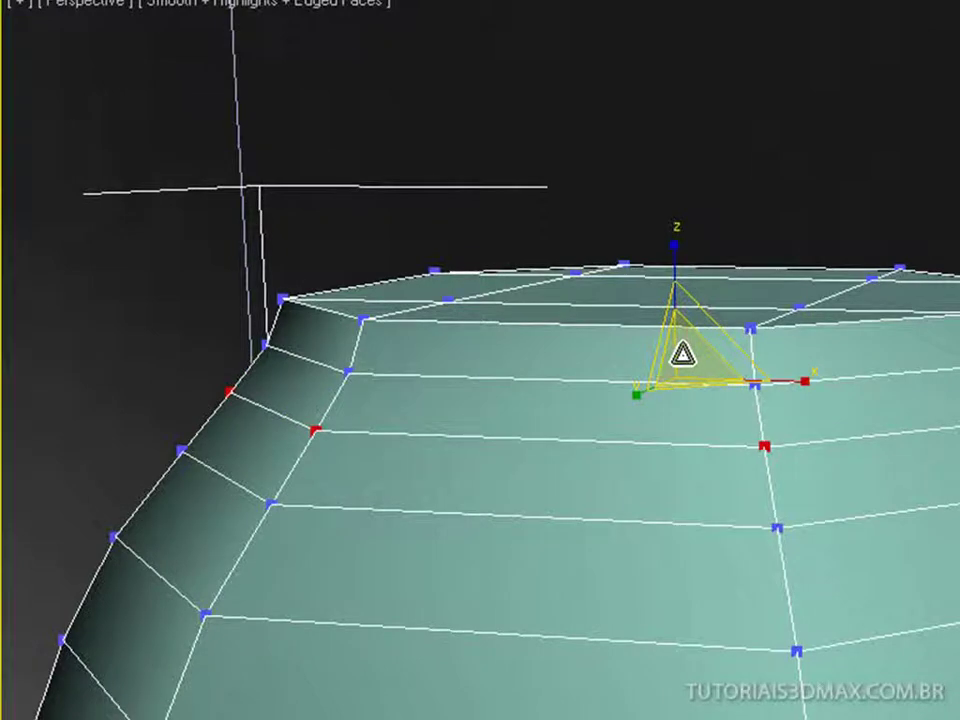
# Step: Select the top two vertex rows in the front view and scale them inward together in the perspective view
pyautogui.press('f')
pyautogui.press('z')
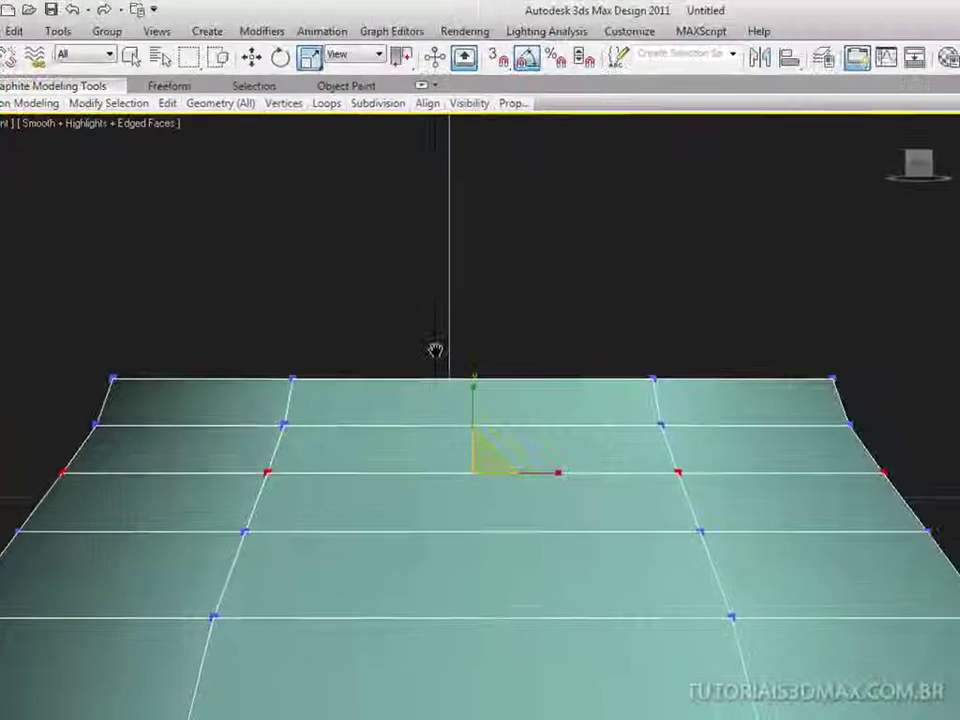
pyautogui.moveTo(925, 471); pyautogui.dragTo(893, 453)
pyautogui.press('p')
pyautogui.moveTo(509, 313); pyautogui.dragTo(442, 426, button='middle')
pyautogui.press('z')
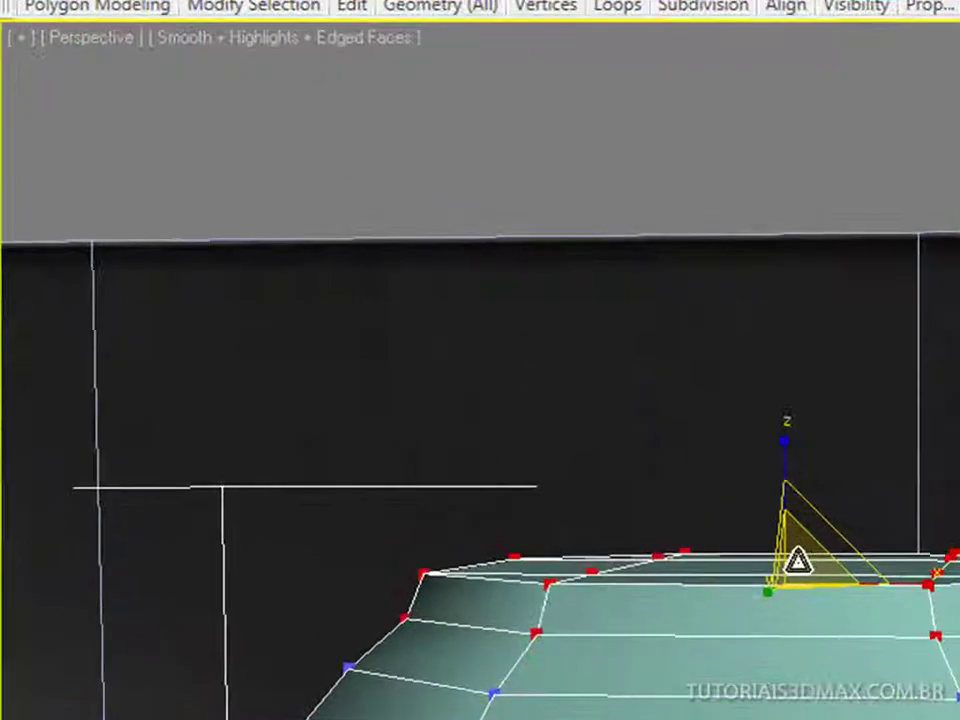
pyautogui.moveTo(552, 476); pyautogui.dragTo(552, 486)
pyautogui.moveTo(795, 576); pyautogui.dragTo(793, 621)
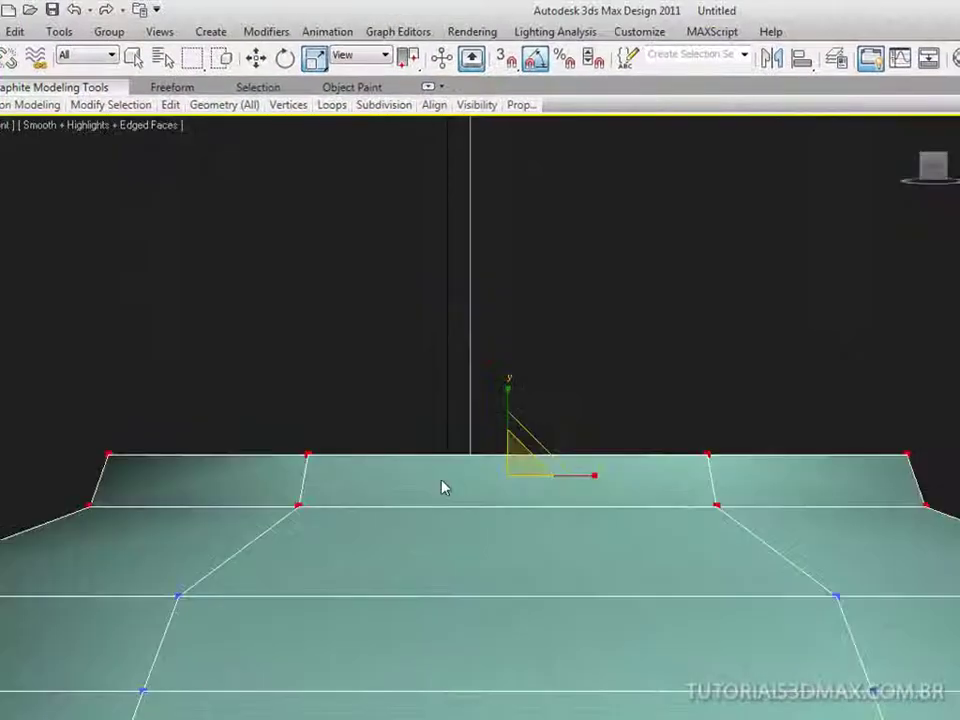
# Step: Select only the topmost vertex row and scale it inward to a small cap, closing the pin's top into a dome
pyautogui.moveTo(347, 432); pyautogui.dragTo(933, 483)
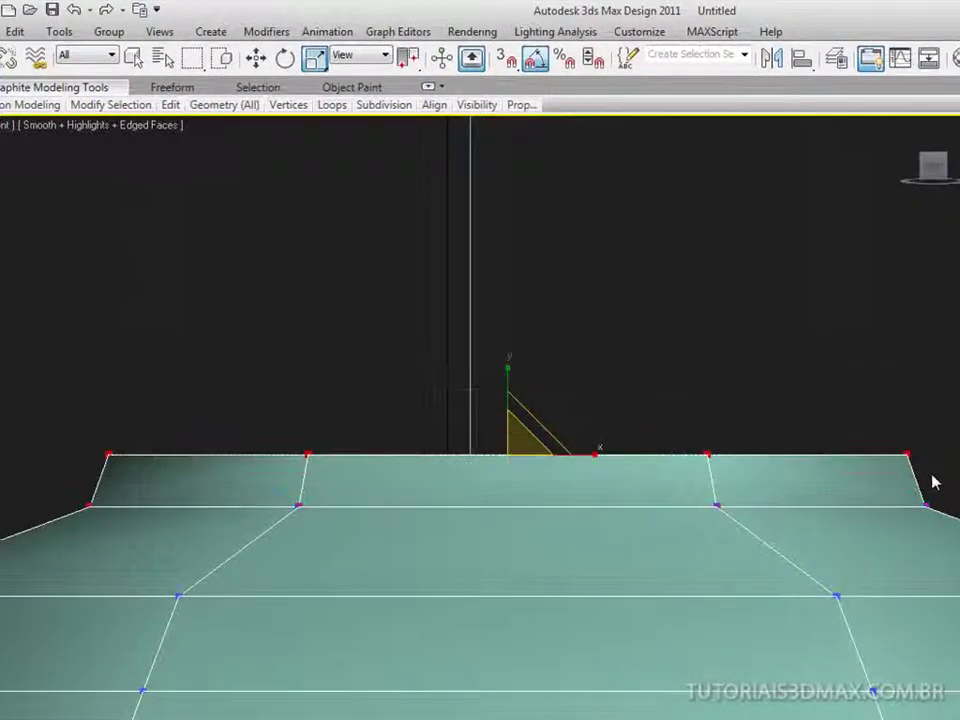
pyautogui.press('p')
pyautogui.scroll(-4, 651, 493)
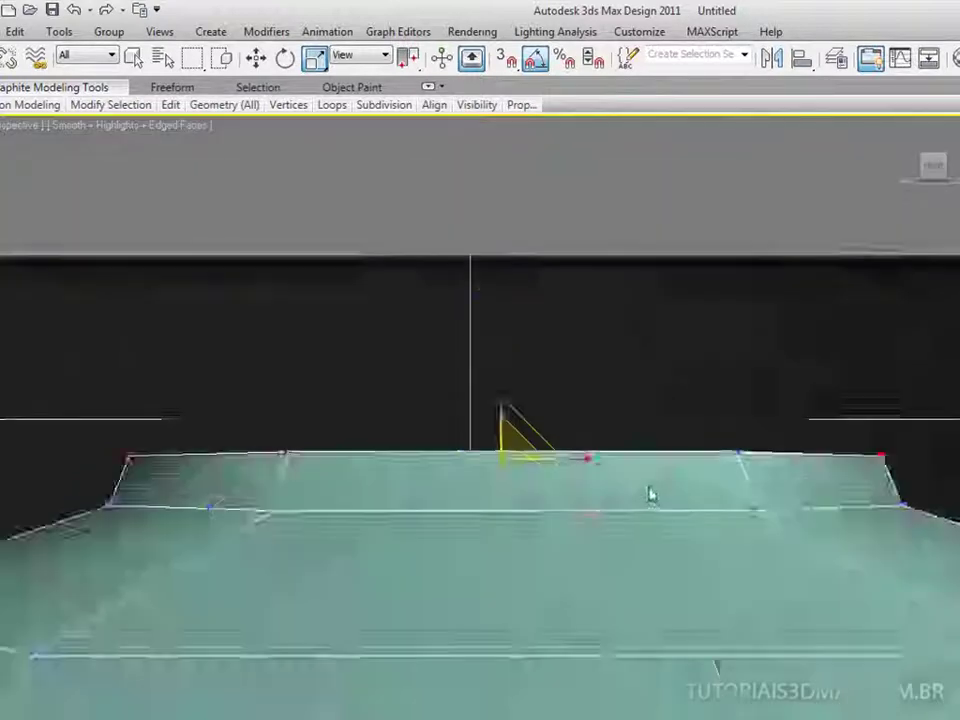
pyautogui.keyDown('alt'); pyautogui.moveTo(501, 519); pyautogui.dragTo(476, 508, button='middle'); pyautogui.keyUp('alt')
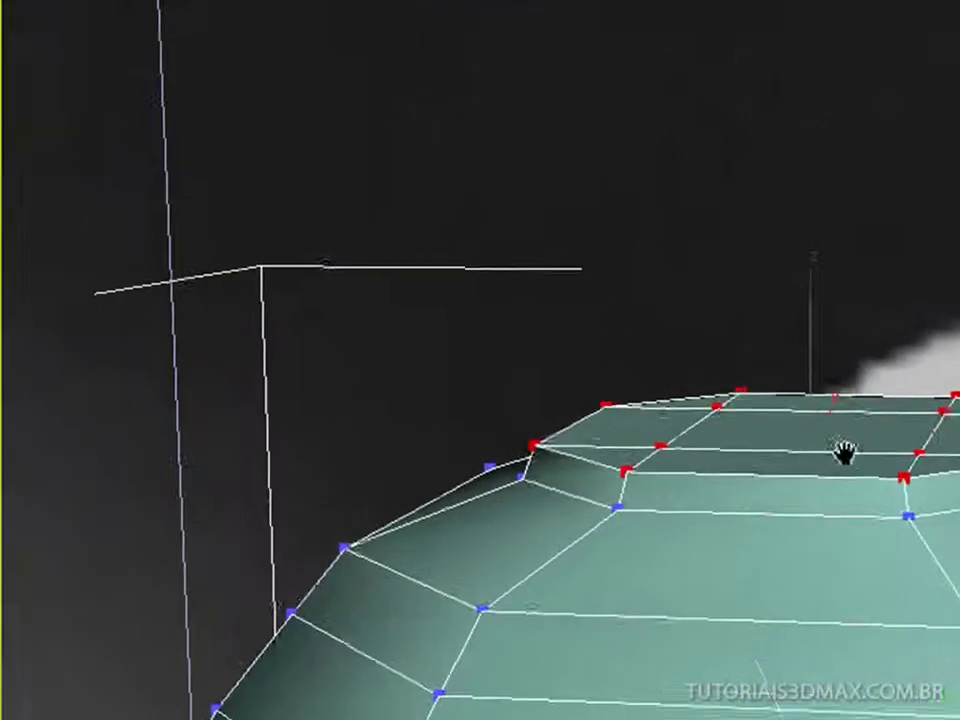
pyautogui.moveTo(843, 452); pyautogui.dragTo(846, 444, button='middle')
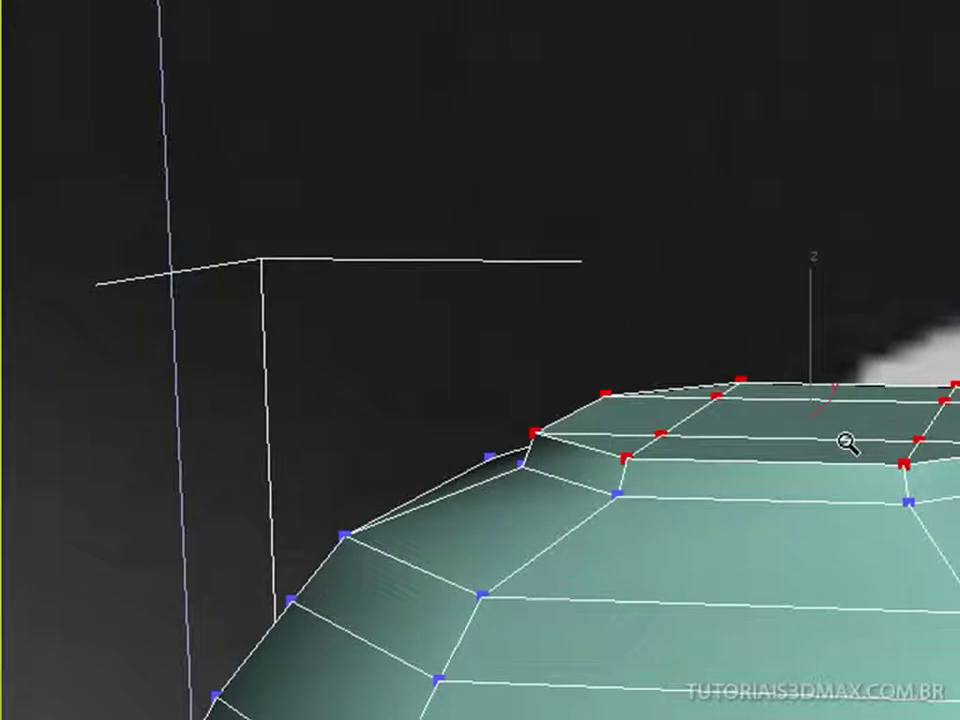
pyautogui.press('r')
pyautogui.moveTo(831, 401); pyautogui.dragTo(835, 659)
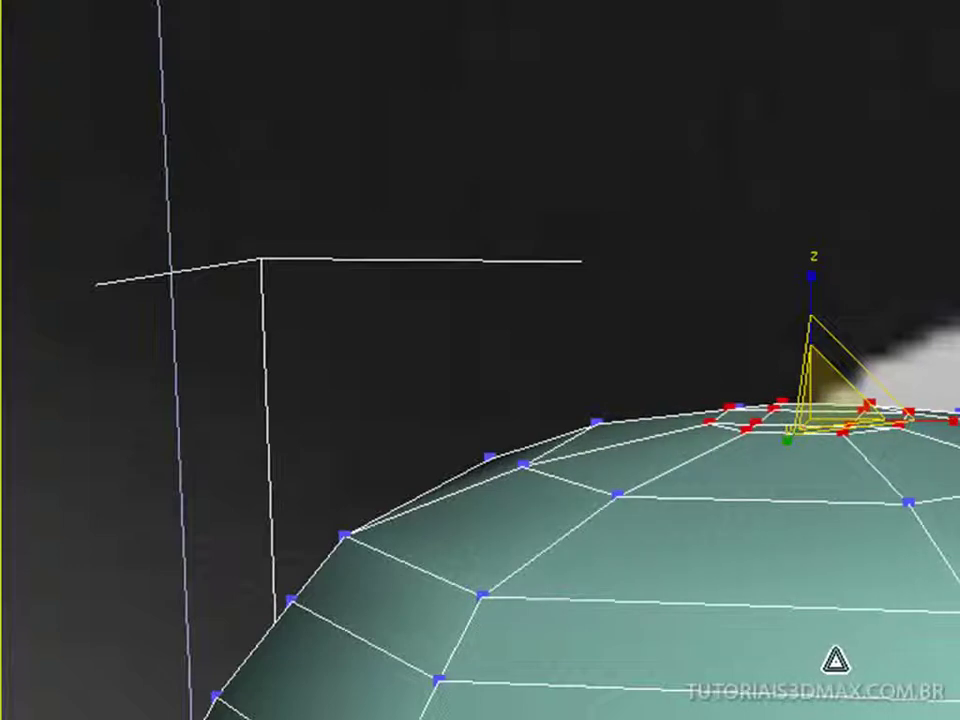
# Step: Enable NURMS subdivision with 3 iterations and render the perspective view of the pin's rounded top
pyautogui.hotkey('alt', 'z')
pyautogui.moveTo(797, 478); pyautogui.dragTo(798, 438)
pyautogui.keyDown('ctrl'); pyautogui.keyDown('alt'); pyautogui.moveTo(798, 438); pyautogui.dragTo(806, 416, button='middle'); pyautogui.keyUp('alt'); pyautogui.keyUp('ctrl')
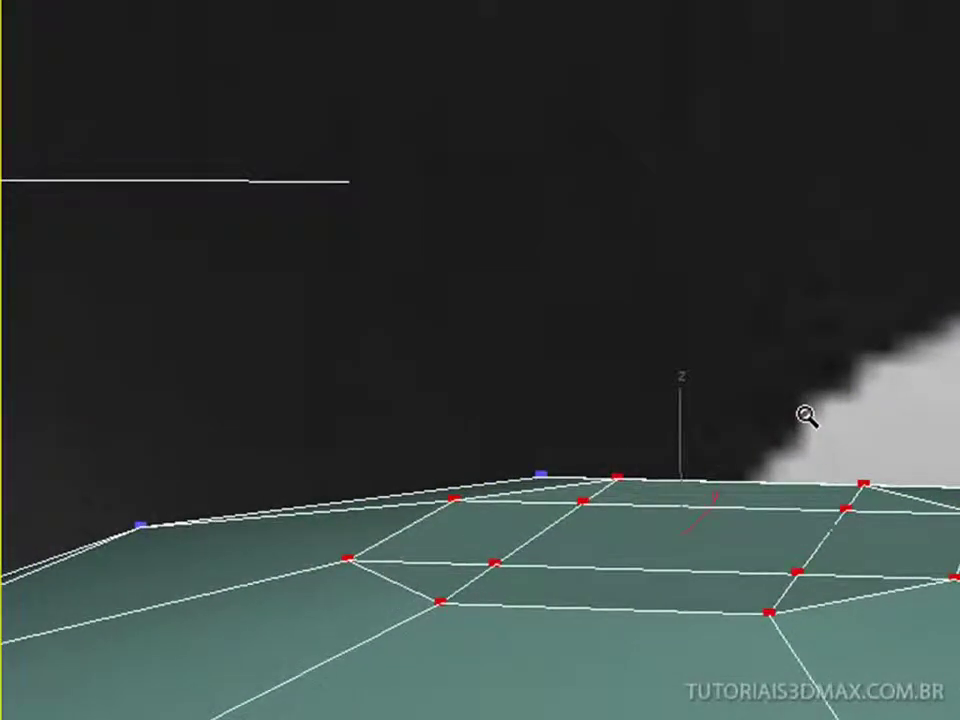
pyautogui.scroll(-3, 807, 416)
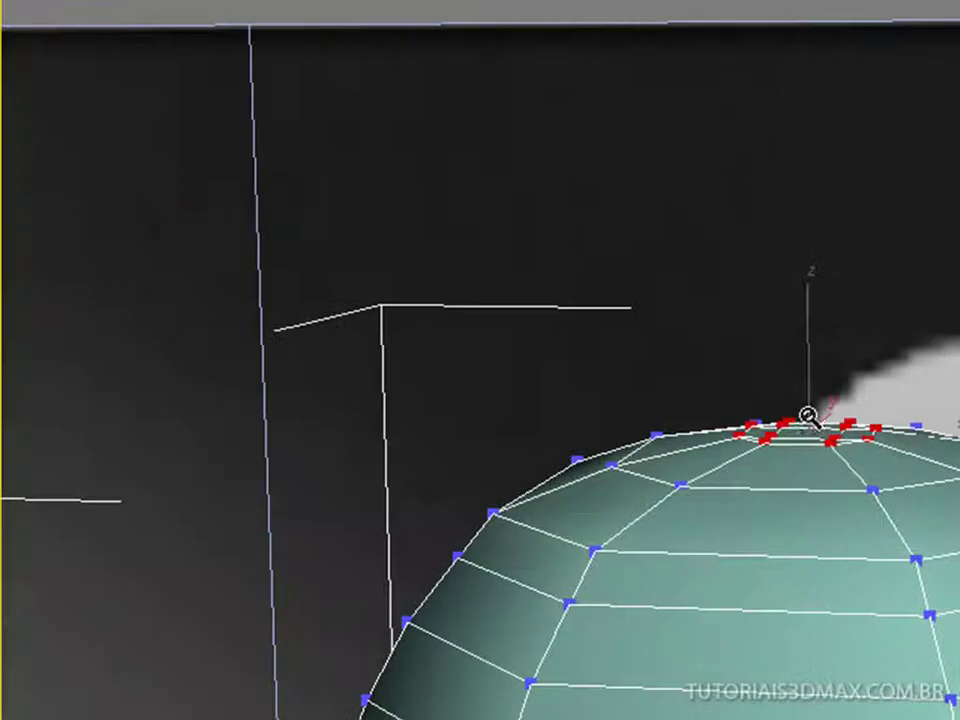
pyautogui.keyDown('ctrl'); pyautogui.keyDown('alt'); pyautogui.moveTo(800, 467); pyautogui.dragTo(907, 374, button='middle'); pyautogui.keyUp('alt'); pyautogui.keyUp('ctrl')
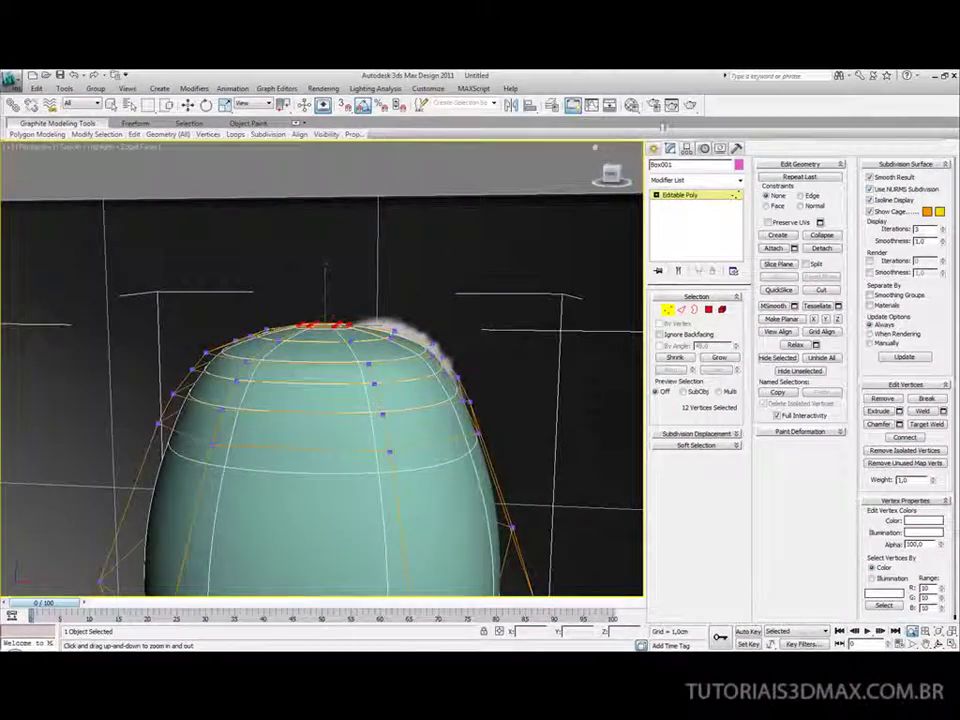
pyautogui.click(690, 106)
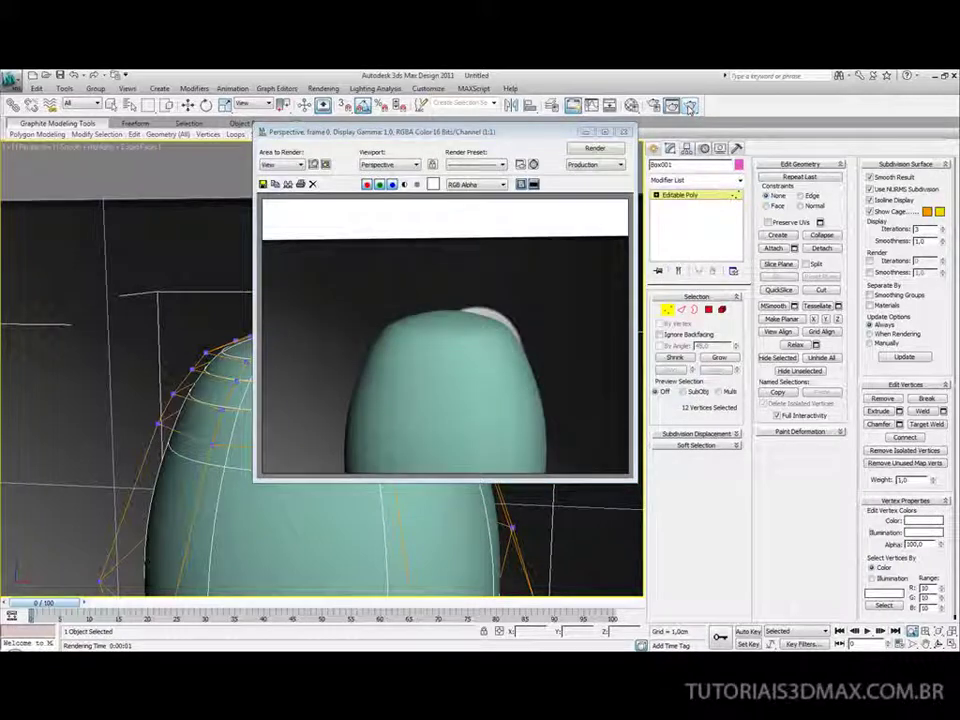
# Step: Close the render of the top and render the perspective view again with the whole bowling pin in frame
pyautogui.click(623, 133)
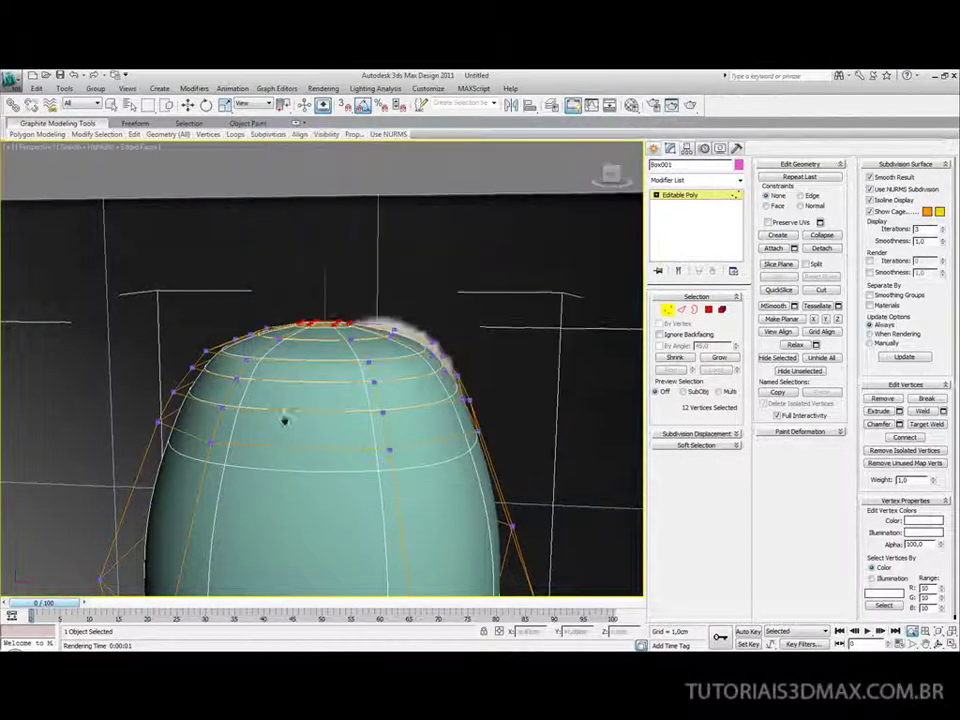
pyautogui.scroll(-10, 305, 400)
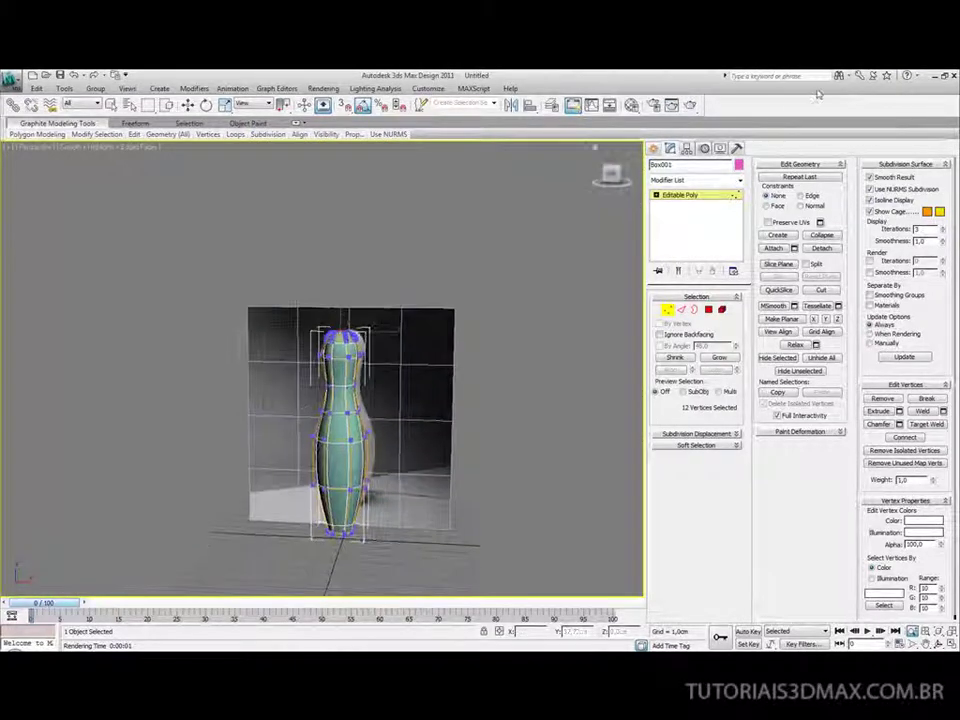
pyautogui.click(690, 106)
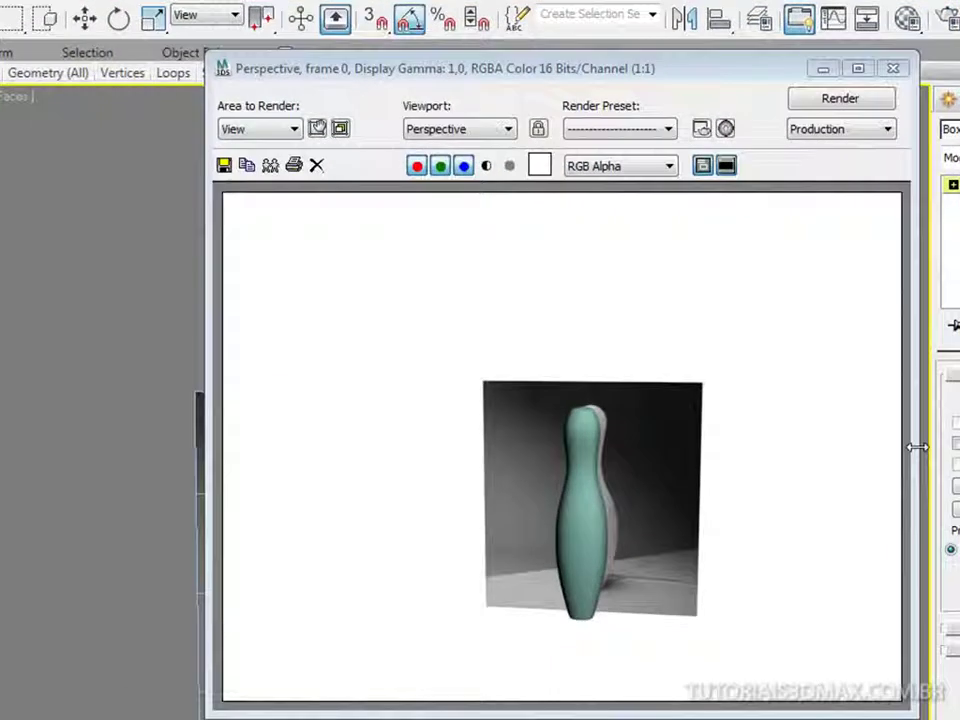
# Step: Close the render and turn off NURMS subdivision for the pin with its top framed in the front view
pyautogui.click(892, 69)
pyautogui.press('f')
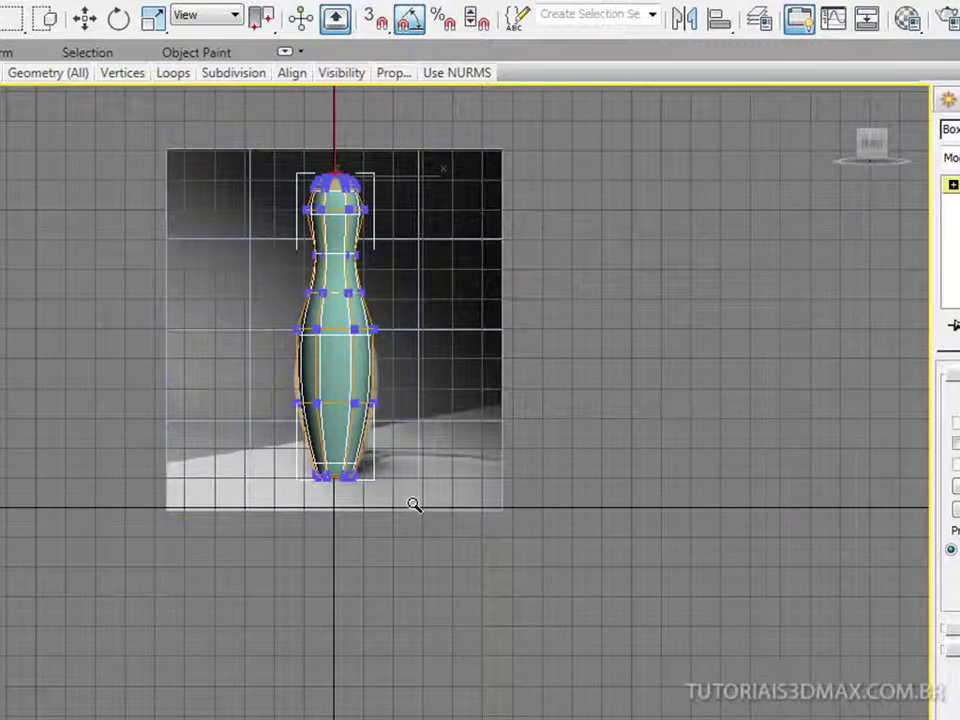
pyautogui.press('z')
pyautogui.moveTo(380, 528); pyautogui.dragTo(490, 390, button='middle')
pyautogui.scroll(-3, 380, 532)
pyautogui.scroll(-2, 490, 390)
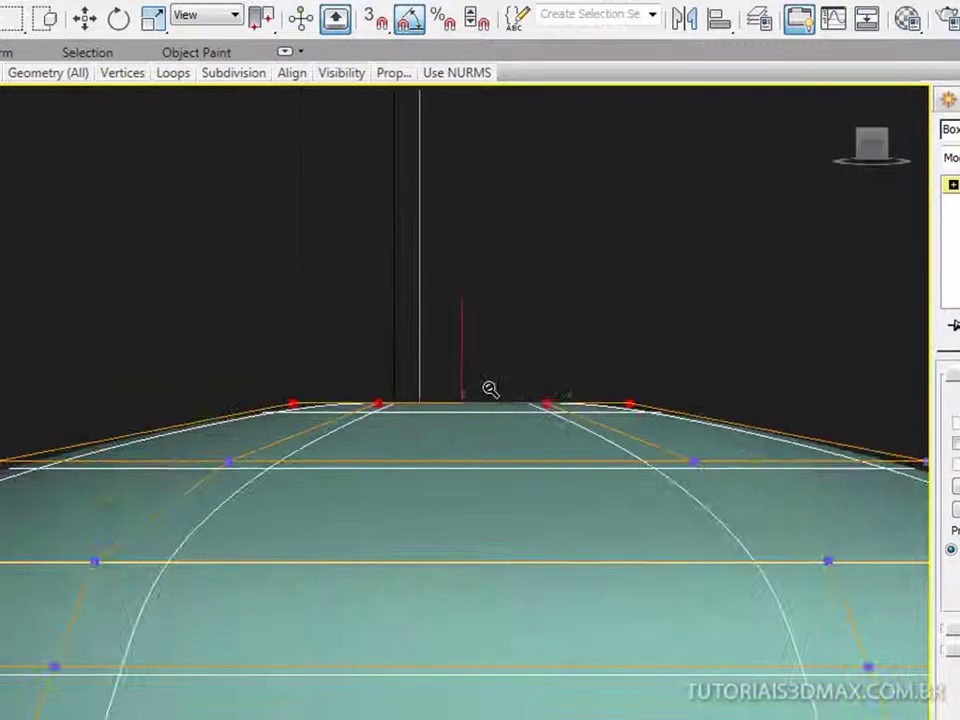
pyautogui.moveTo(447, 498); pyautogui.dragTo(469, 396, button='middle')
pyautogui.scroll(-1, 455, 433)
pyautogui.moveTo(332, 400); pyautogui.dragTo(310, 352, button='middle')
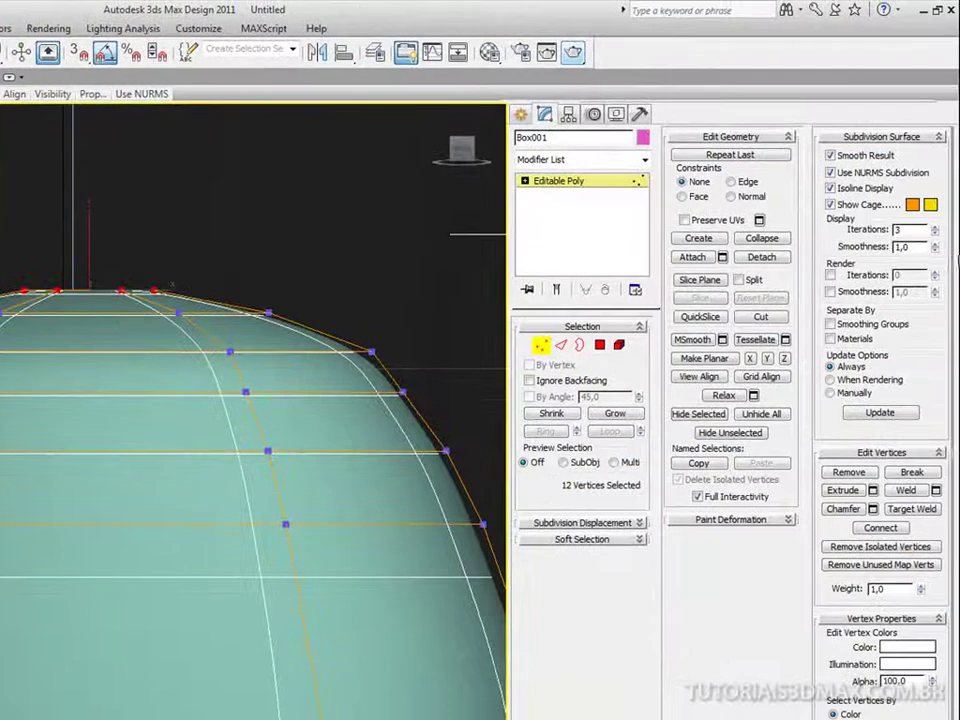
pyautogui.click(830, 173)
pyautogui.moveTo(146, 394); pyautogui.dragTo(59, 326, button='middle')
pyautogui.scroll(-3, 161, 349)
pyautogui.scroll(3, 240, 332)
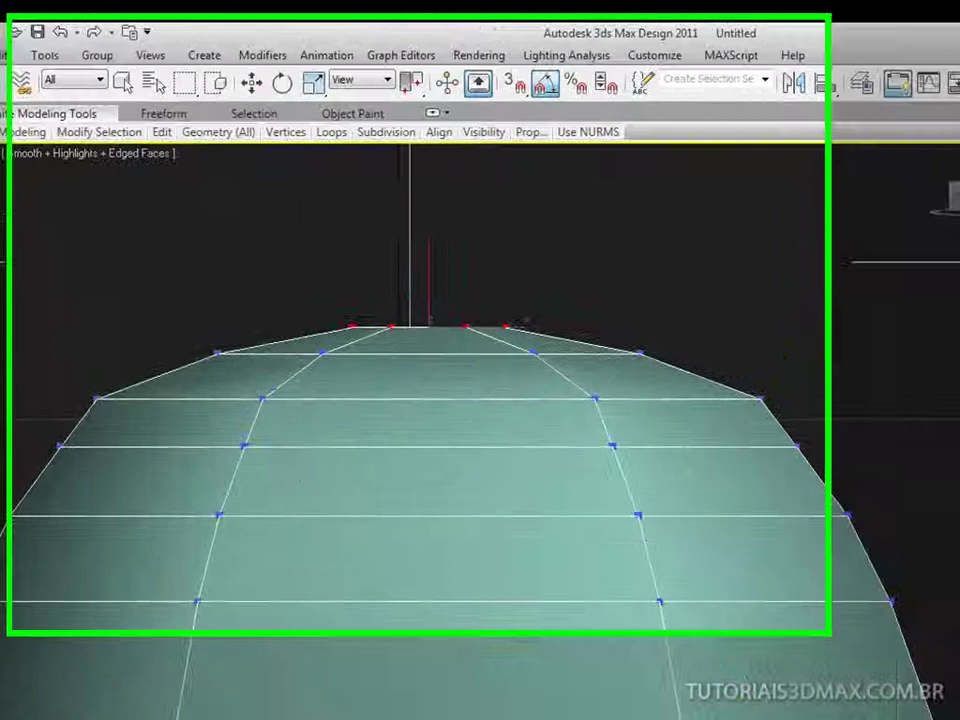
# Step: Select the third vertex row from the top in the front view and scale it slightly inward in the perspective view
pyautogui.press('w')
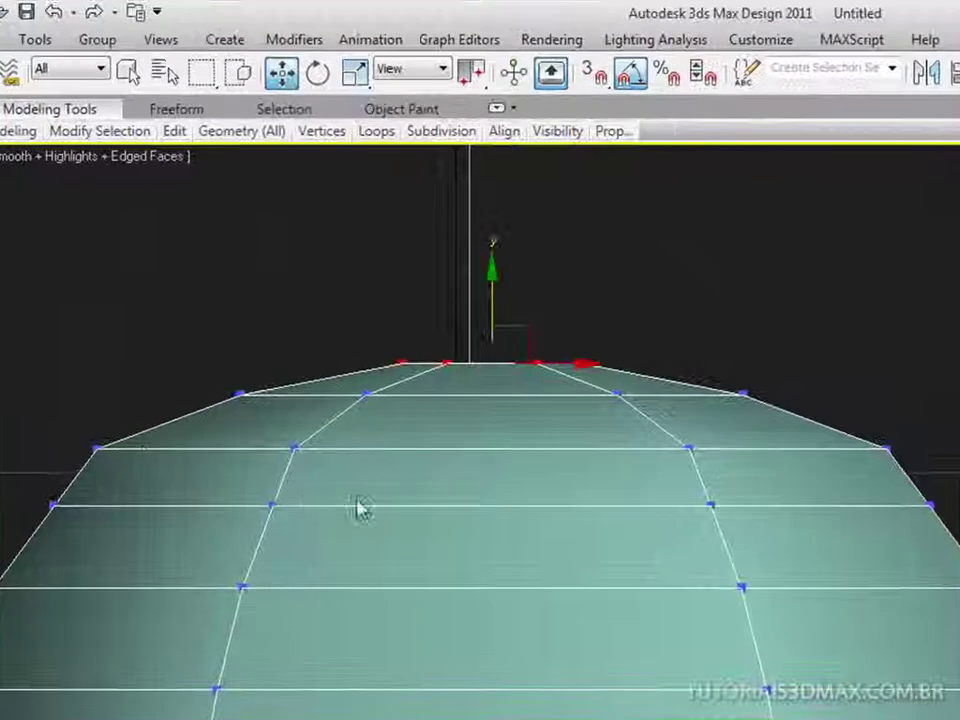
pyautogui.moveTo(64, 281); pyautogui.dragTo(146, 293)
pyautogui.moveTo(198, 443); pyautogui.dragTo(909, 484)
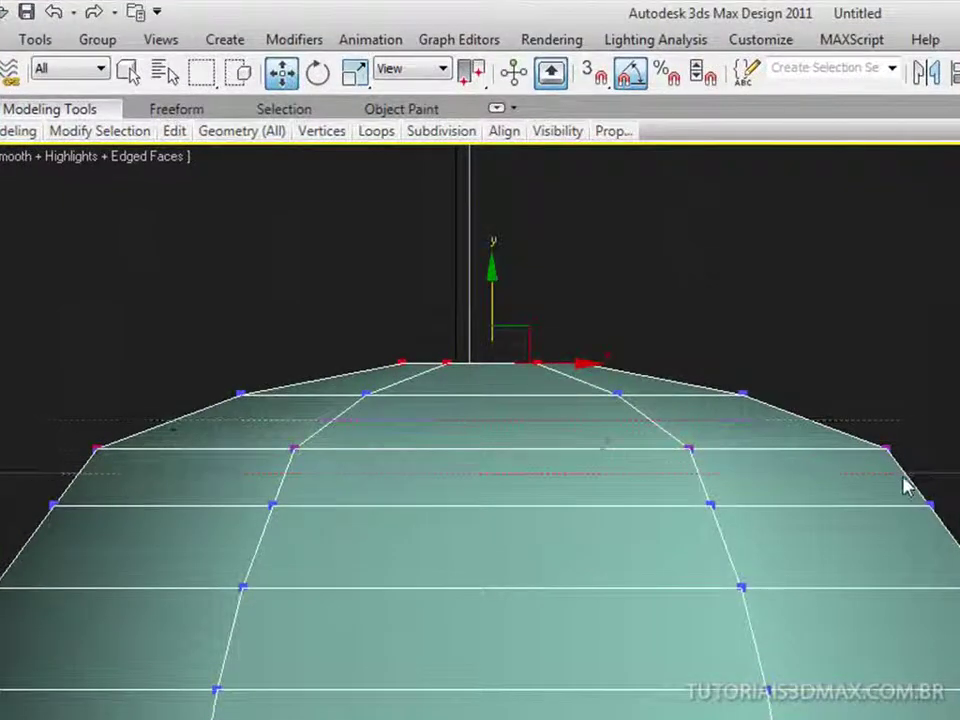
pyautogui.press('p')
pyautogui.scroll(-5, 593, 440)
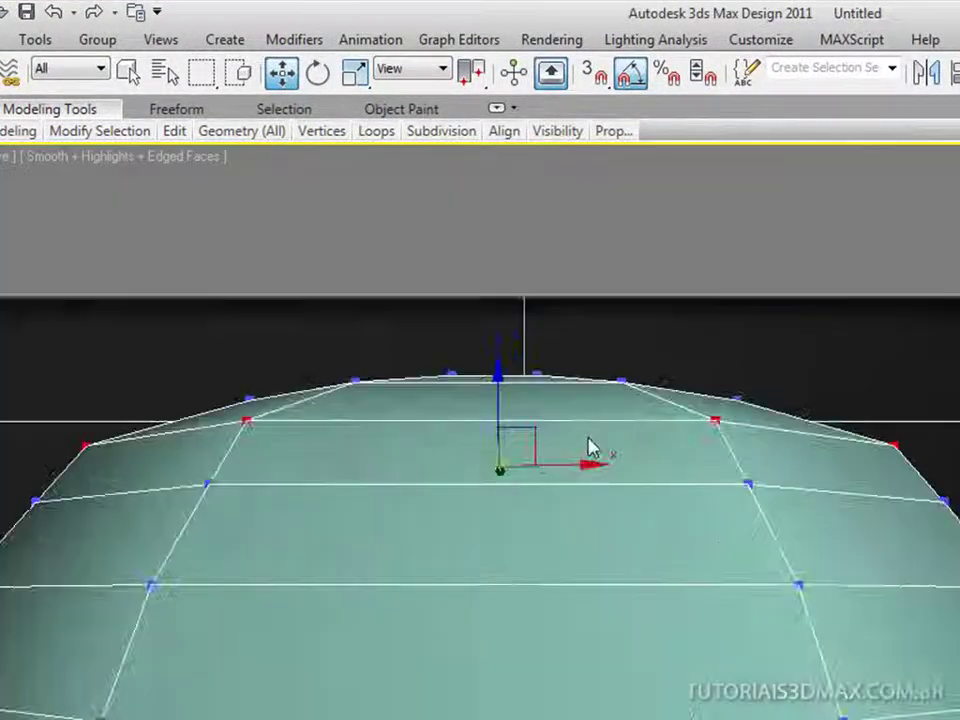
pyautogui.press('r')
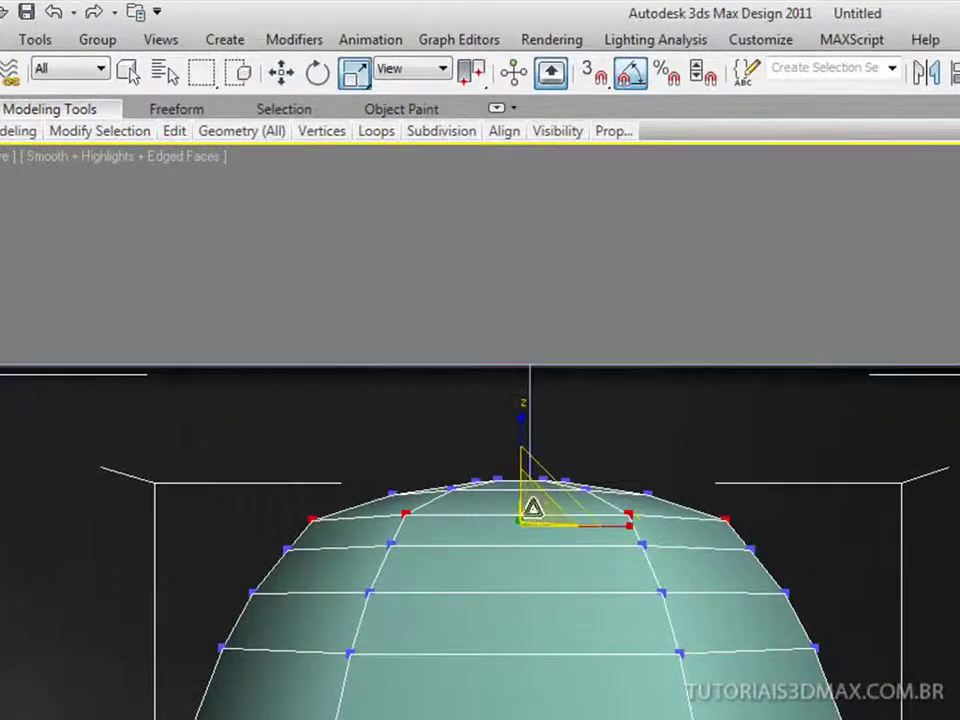
pyautogui.scroll(-2, 516, 521)
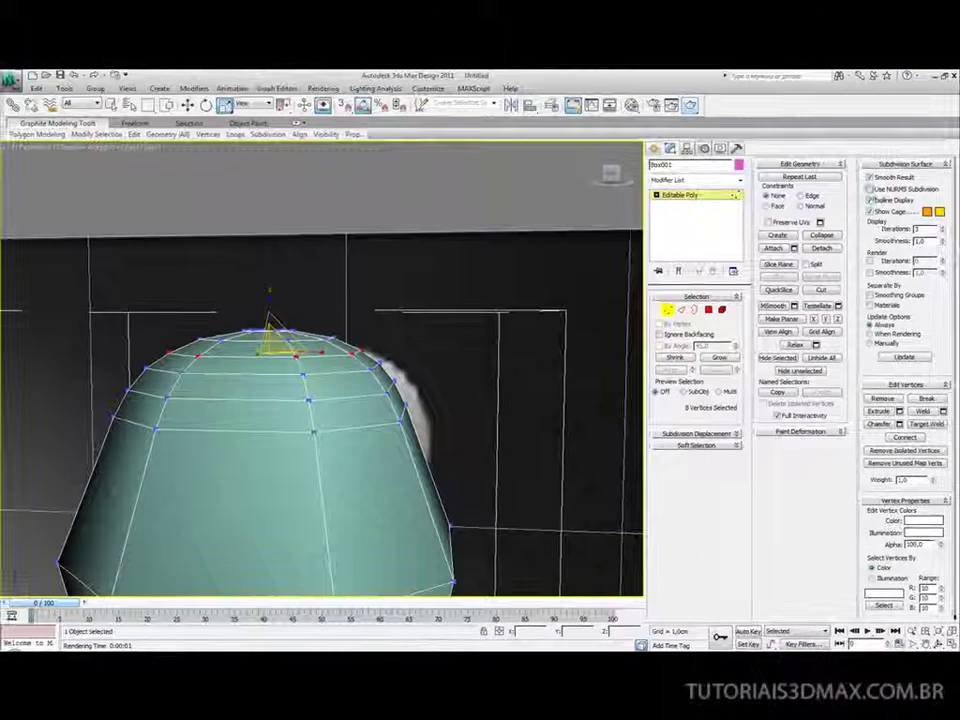
# Step: Turn NURMS subdivision back on, render the pin's rounded top in the perspective view and close the render
pyautogui.click(869, 189)
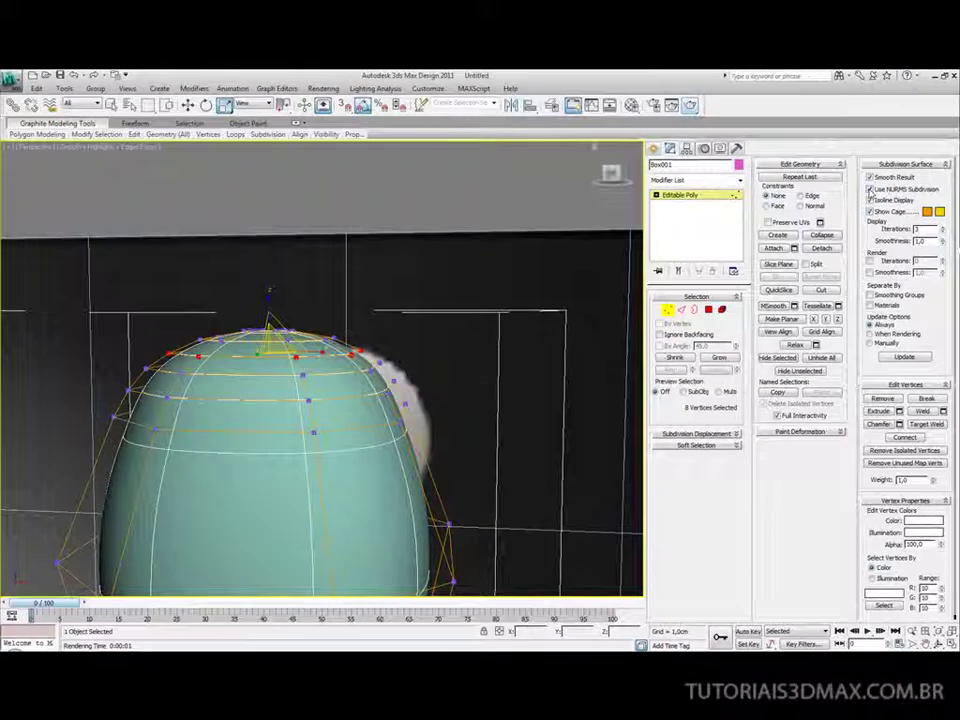
pyautogui.click(671, 105)
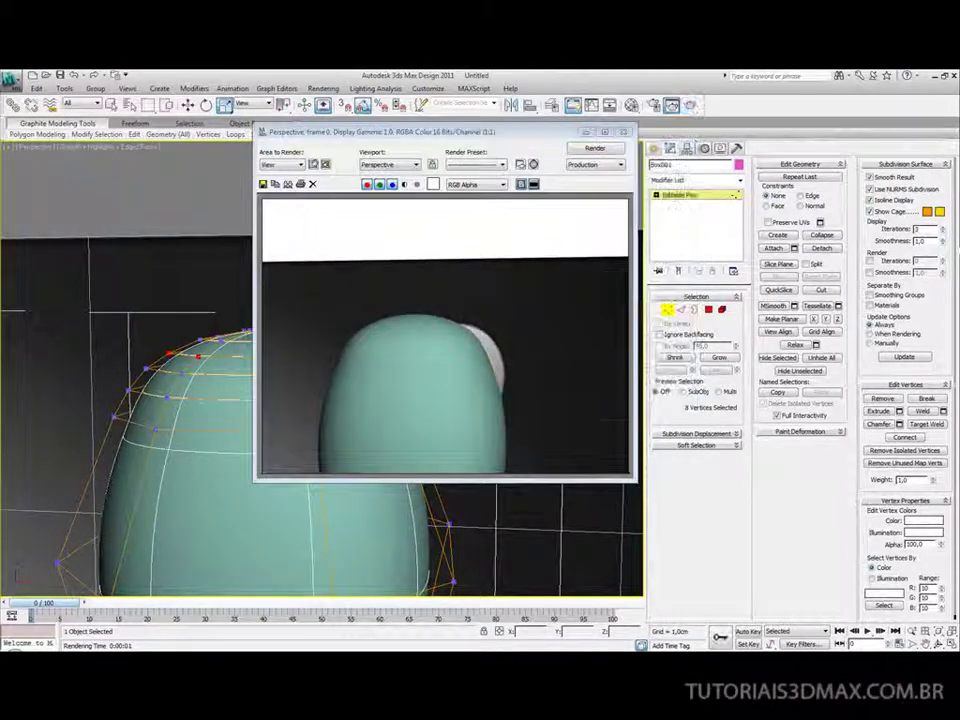
pyautogui.click(622, 132)
# Step: Render the perspective view with the whole bowling pin and its reference image in frame, and close the render
pyautogui.keyDown('alt'); pyautogui.moveTo(272, 334); pyautogui.dragTo(315, 332, button='middle'); pyautogui.keyUp('alt')
pyautogui.scroll(-5, 320, 328)
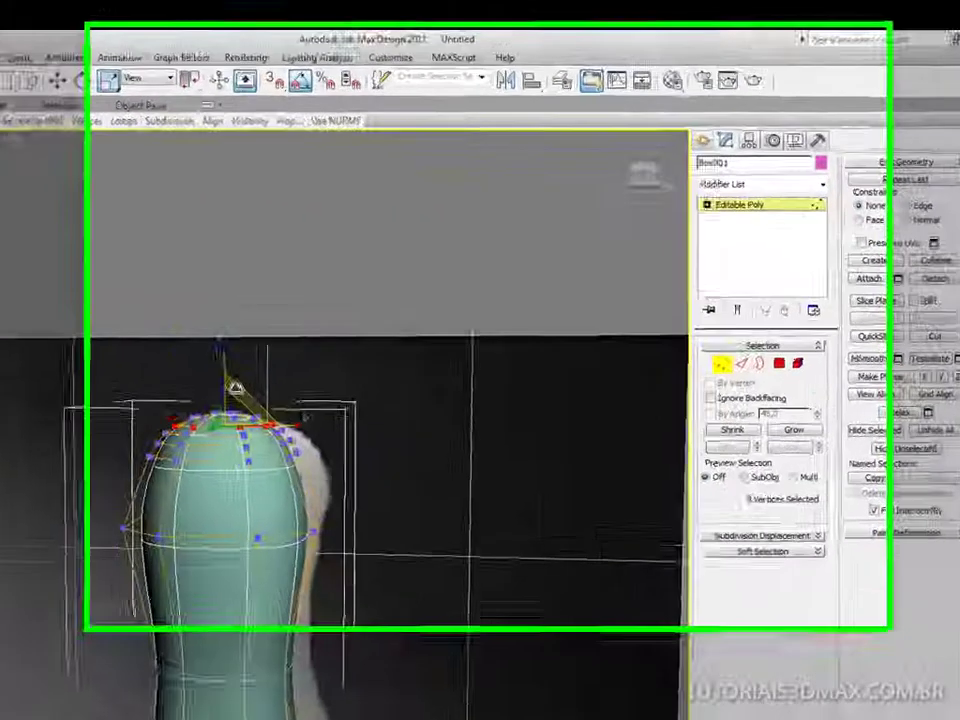
pyautogui.scroll(-4, 234, 388)
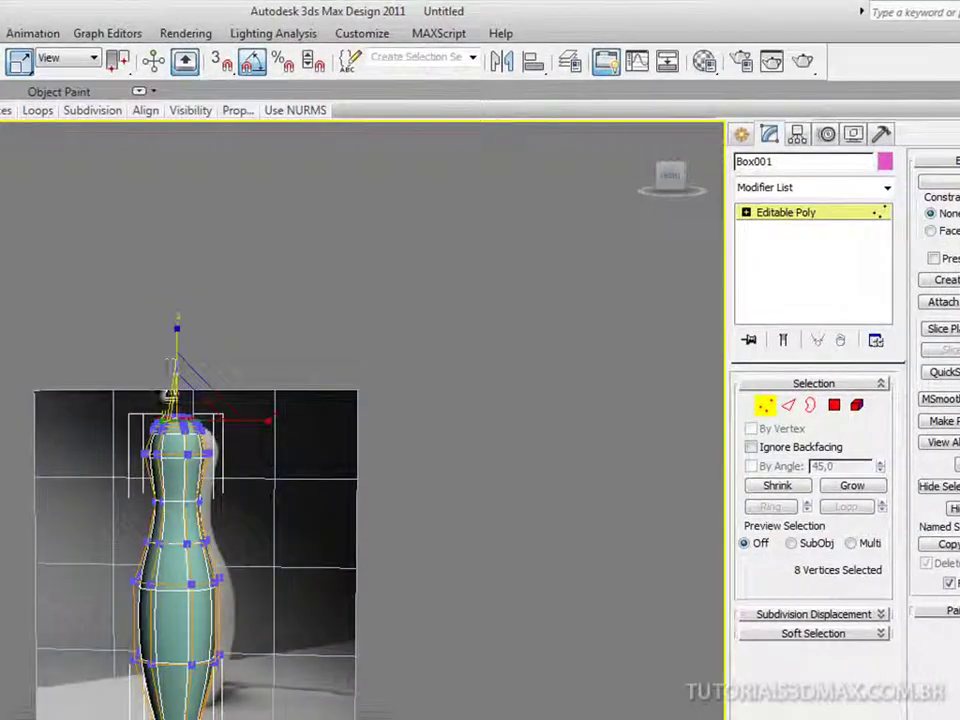
pyautogui.click(806, 63)
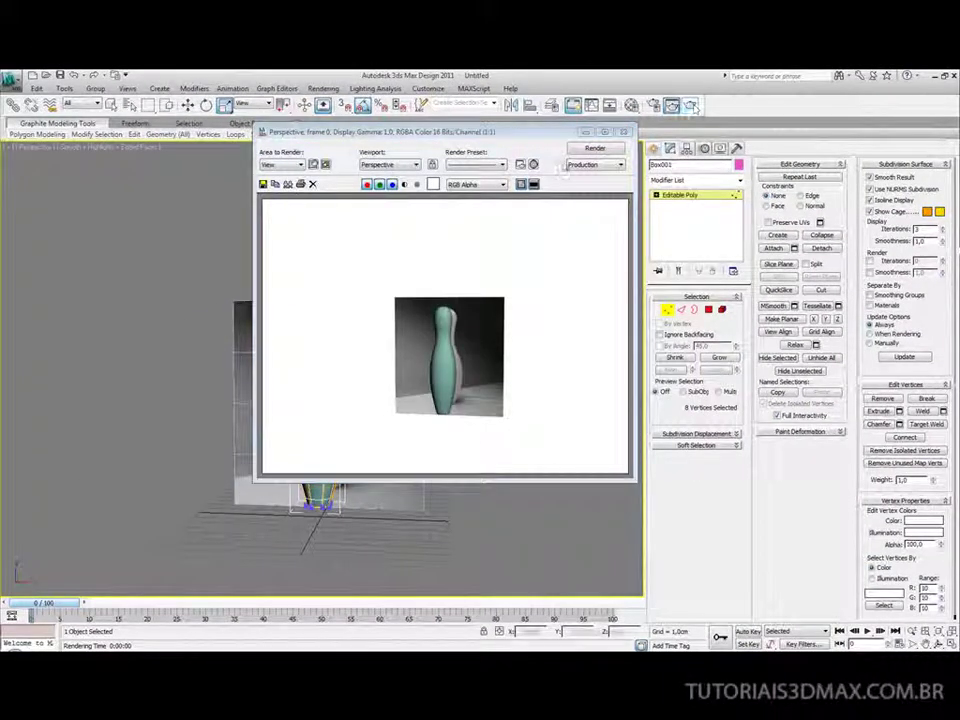
pyautogui.click(624, 131)
# Step: Render the whole pin from the side, render a close-up of its upper half, and close both renders
pyautogui.keyDown('alt'); pyautogui.moveTo(342, 367); pyautogui.dragTo(443, 379, button='middle'); pyautogui.keyUp('alt')
pyautogui.click(689, 105)
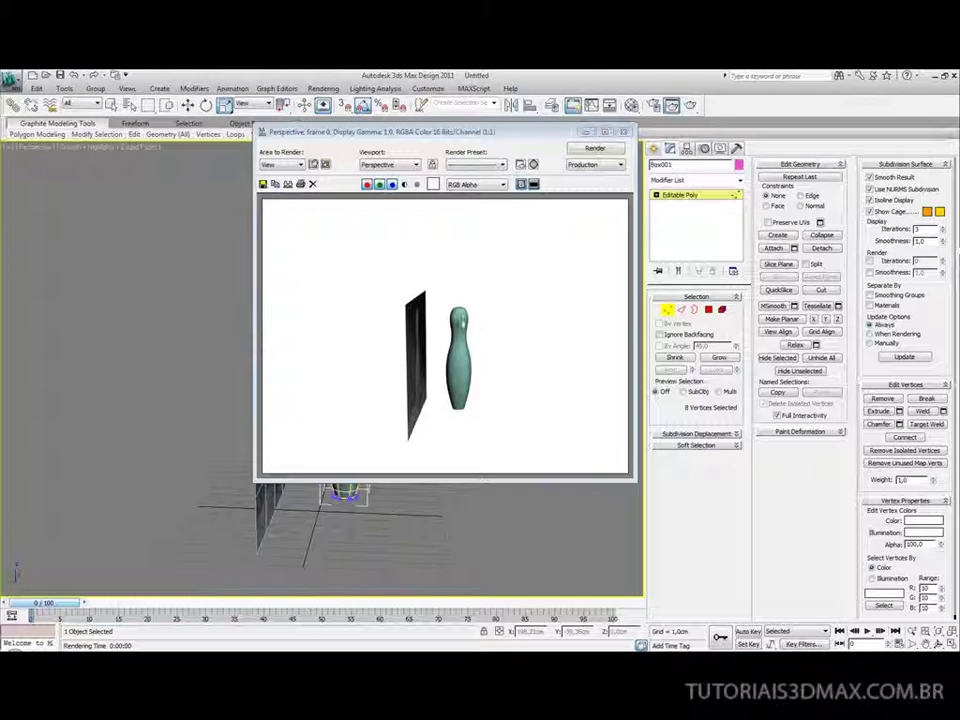
pyautogui.click(624, 131)
pyautogui.keyDown('alt'); pyautogui.moveTo(362, 315); pyautogui.dragTo(271, 382, button='middle'); pyautogui.keyUp('alt')
pyautogui.scroll(5, 308, 370)
pyautogui.click(692, 105)
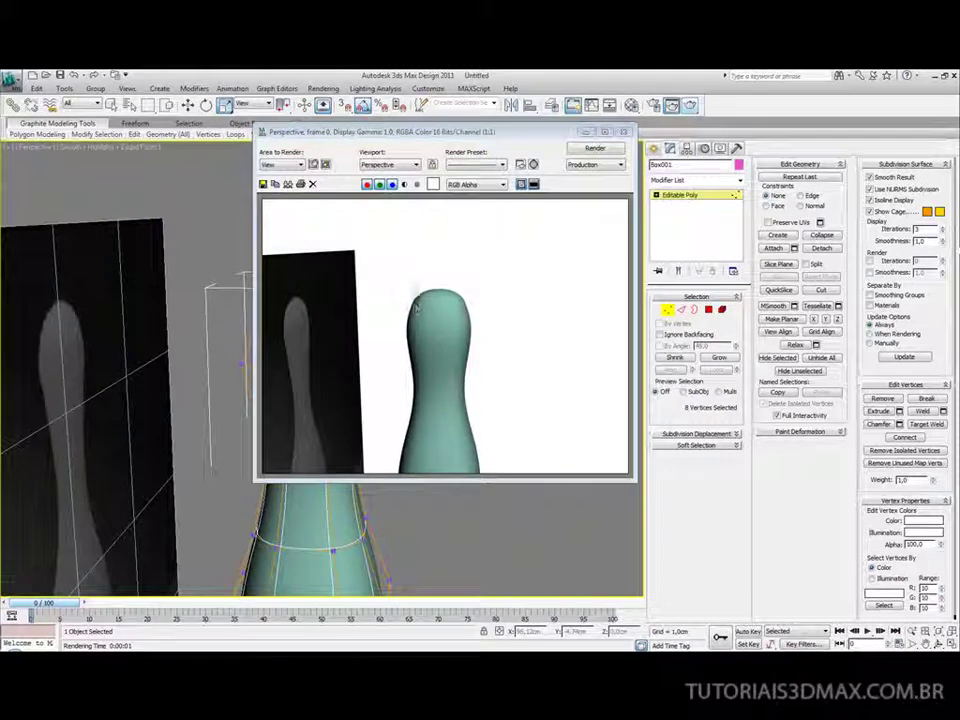
pyautogui.click(624, 131)
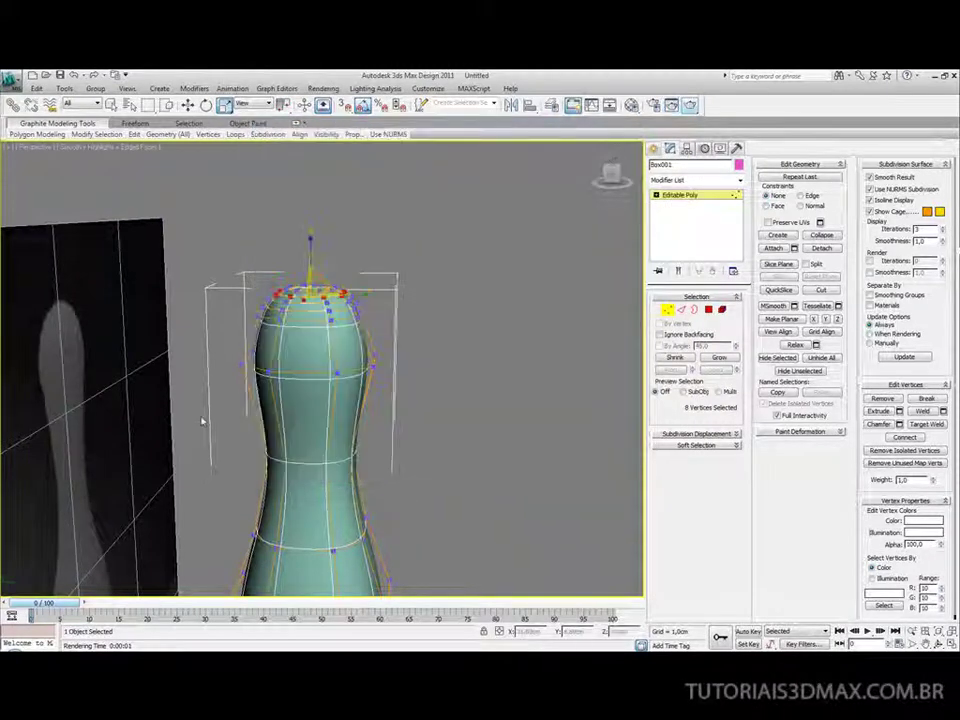
# Step: Leave vertex editing, assign the green material to the pin in the front view and close the Material Editor
pyautogui.press('f')
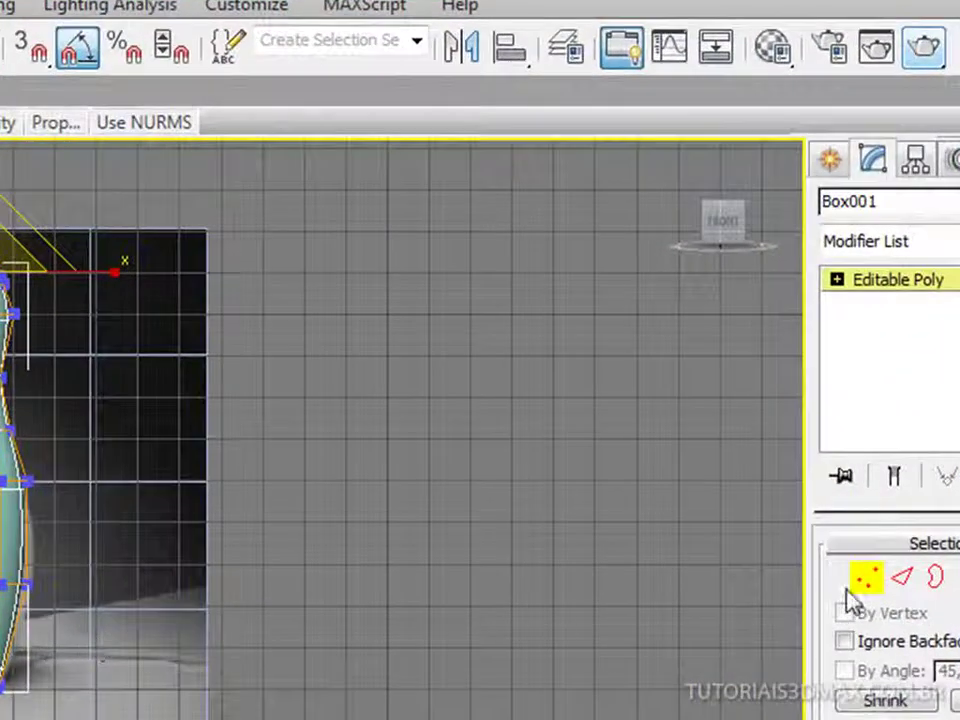
pyautogui.click(866, 578)
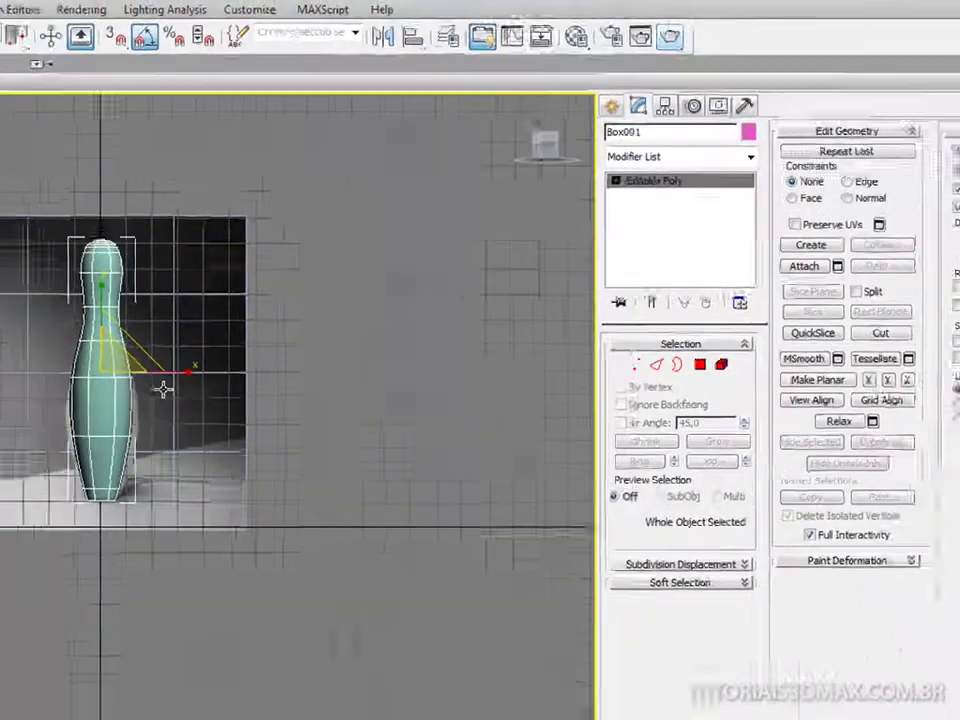
pyautogui.press('m')
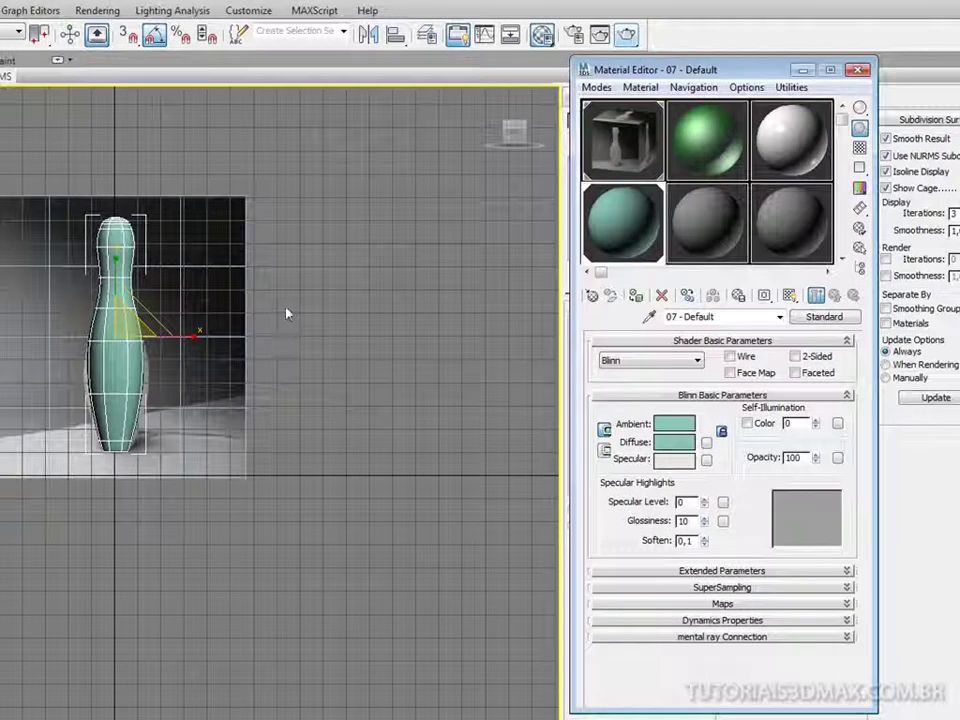
pyautogui.moveTo(718, 147)
pyautogui.mouseDown()
pyautogui.moveTo(240, 234)
pyautogui.moveTo(133, 273)
pyautogui.moveTo(117, 297)
pyautogui.mouseUp()
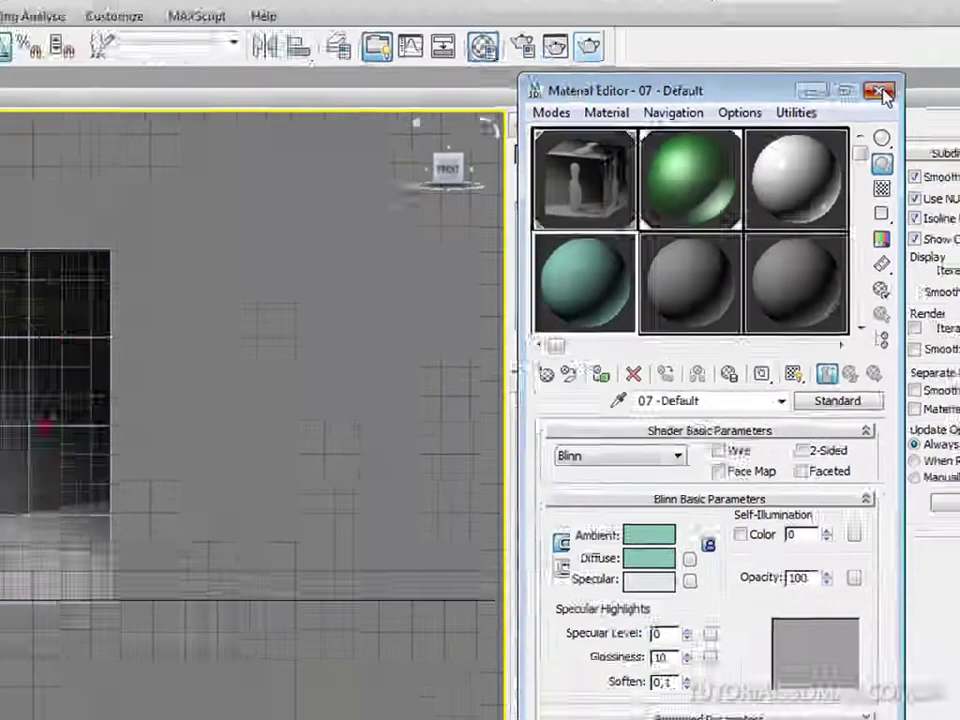
pyautogui.click(910, 54)
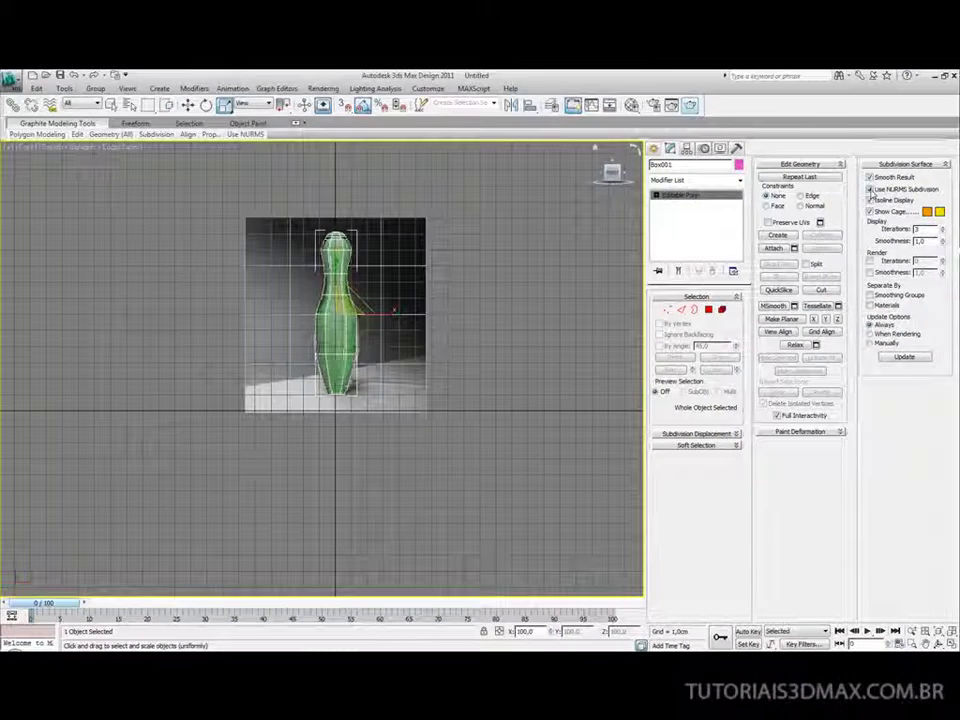
# Step: Turn off NURMS subdivision, select the three vertex rows from the neck to the upper belly and move them down to match the reference
pyautogui.scroll(5, 372, 344)
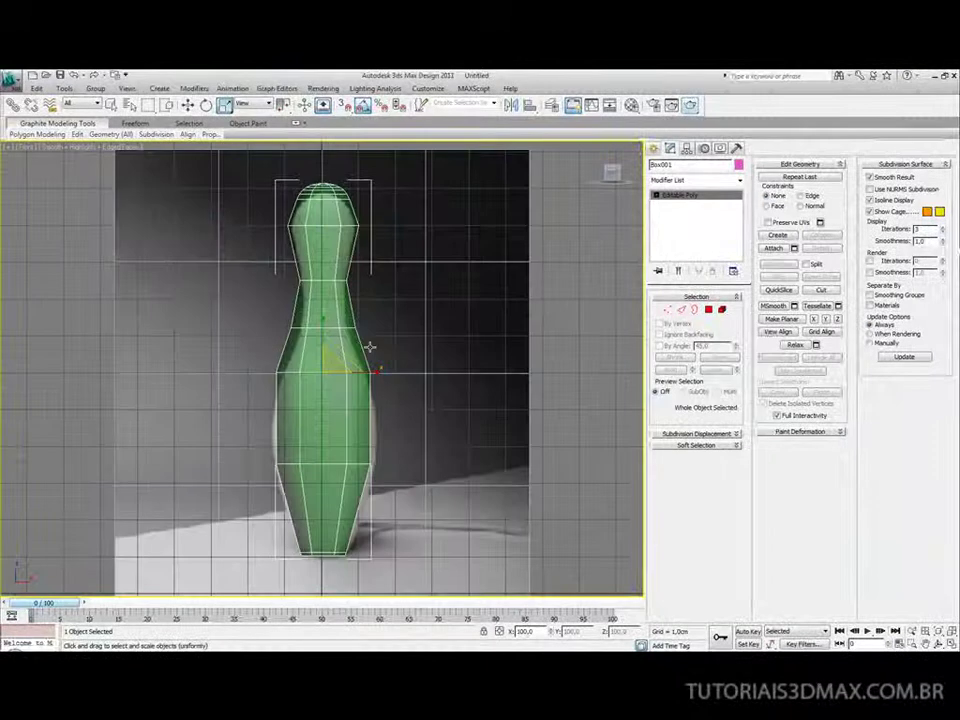
pyautogui.moveTo(339, 325); pyautogui.dragTo(352, 350, button='middle')
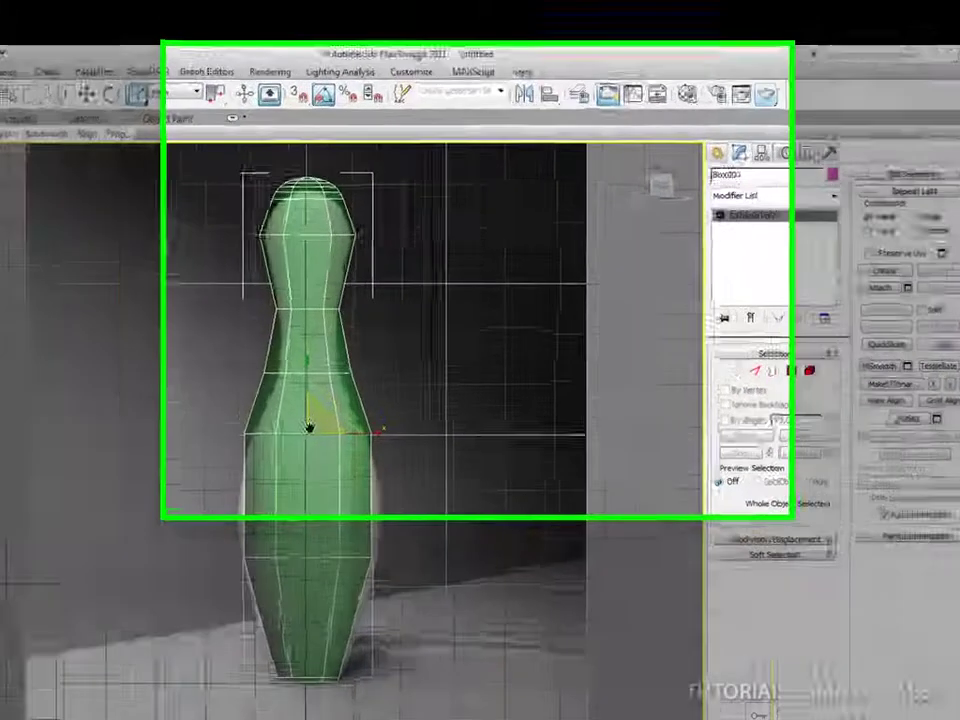
pyautogui.click(739, 371)
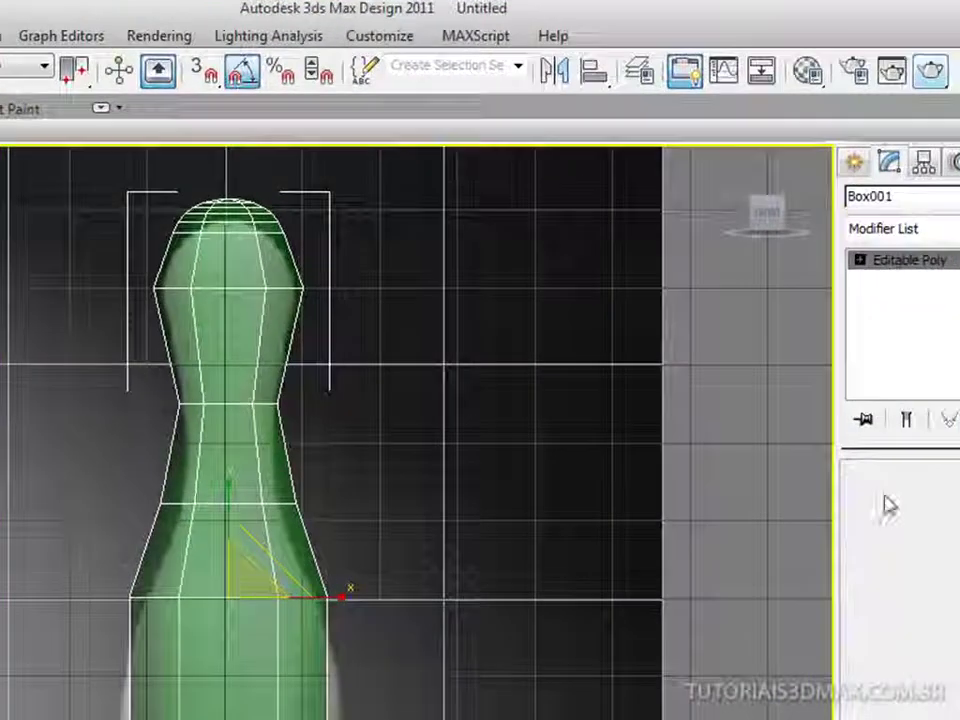
pyautogui.moveTo(40, 412); pyautogui.dragTo(432, 686)
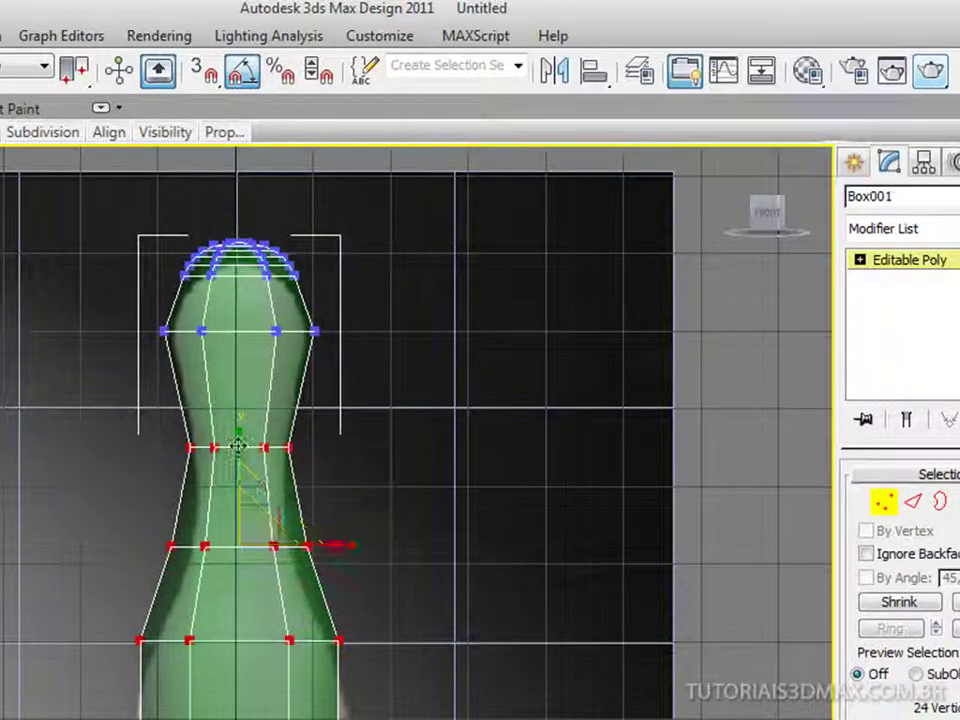
pyautogui.moveTo(238, 445); pyautogui.dragTo(236, 471)
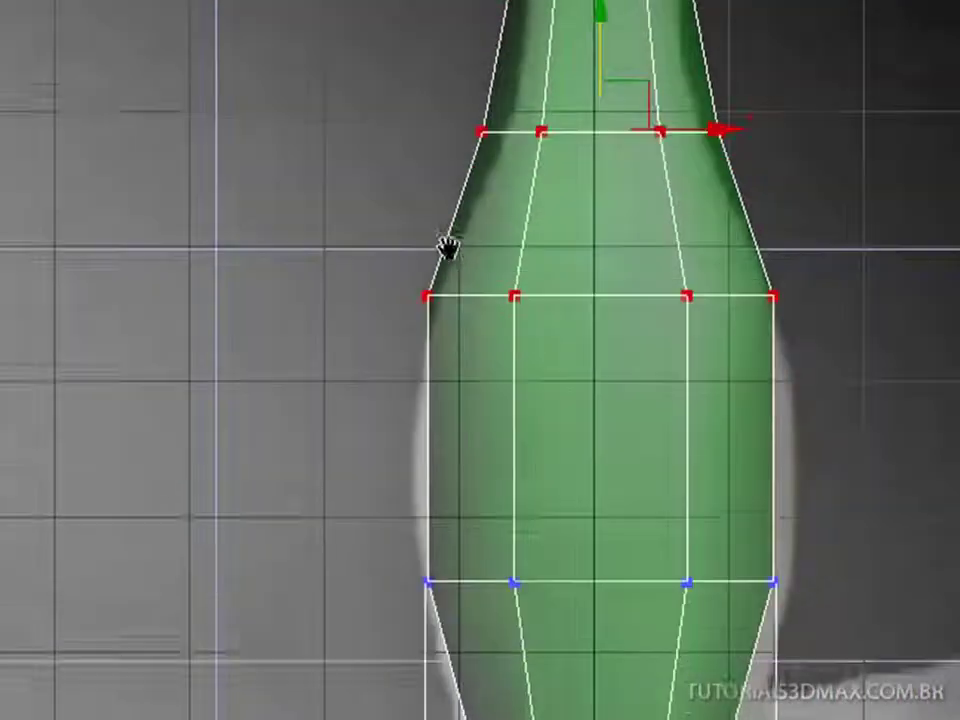
# Step: Select the lower belly vertex row in the front view and scale it outward in the perspective view to match the reference
pyautogui.moveTo(294, 437); pyautogui.dragTo(915, 686)
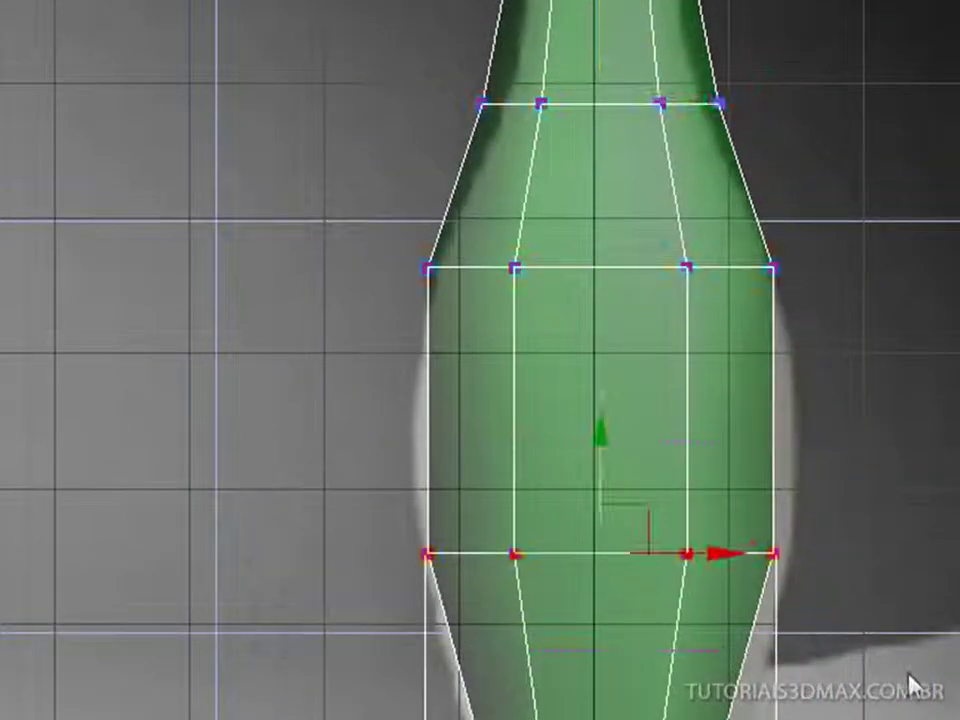
pyautogui.press('p')
pyautogui.moveTo(709, 574); pyautogui.dragTo(718, 440, button='middle')
pyautogui.press('r')
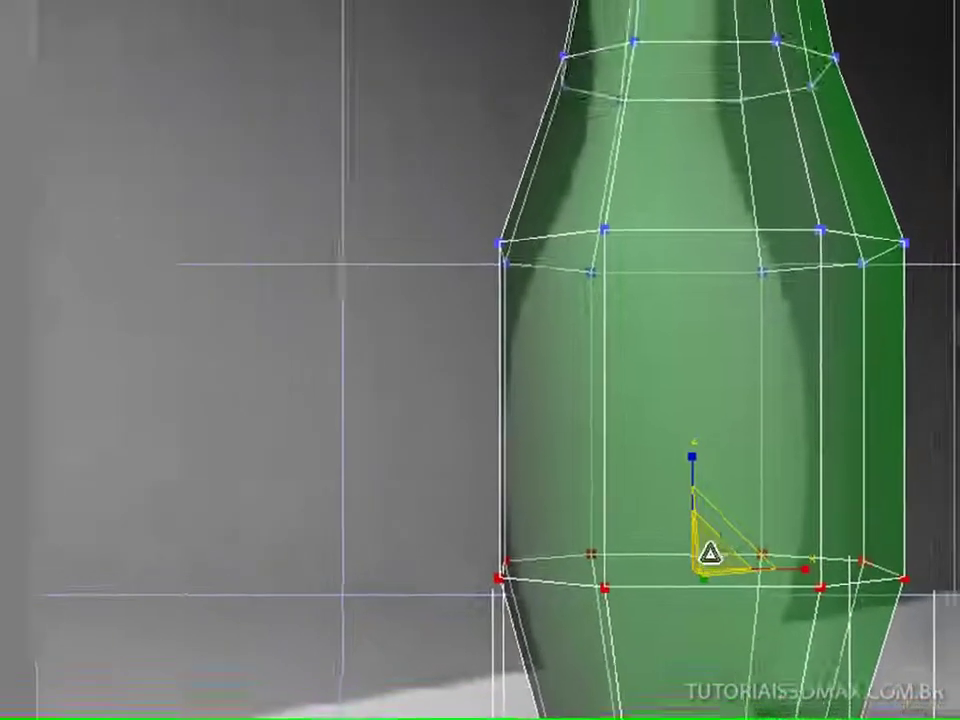
pyautogui.keyDown('alt'); pyautogui.moveTo(691, 568); pyautogui.dragTo(639, 576, button='middle'); pyautogui.keyUp('alt')
pyautogui.moveTo(649, 574); pyautogui.dragTo(650, 570)
# Step: Select the upper belly vertex row in the front view and scale it slightly outward in the perspective view
pyautogui.press('f')
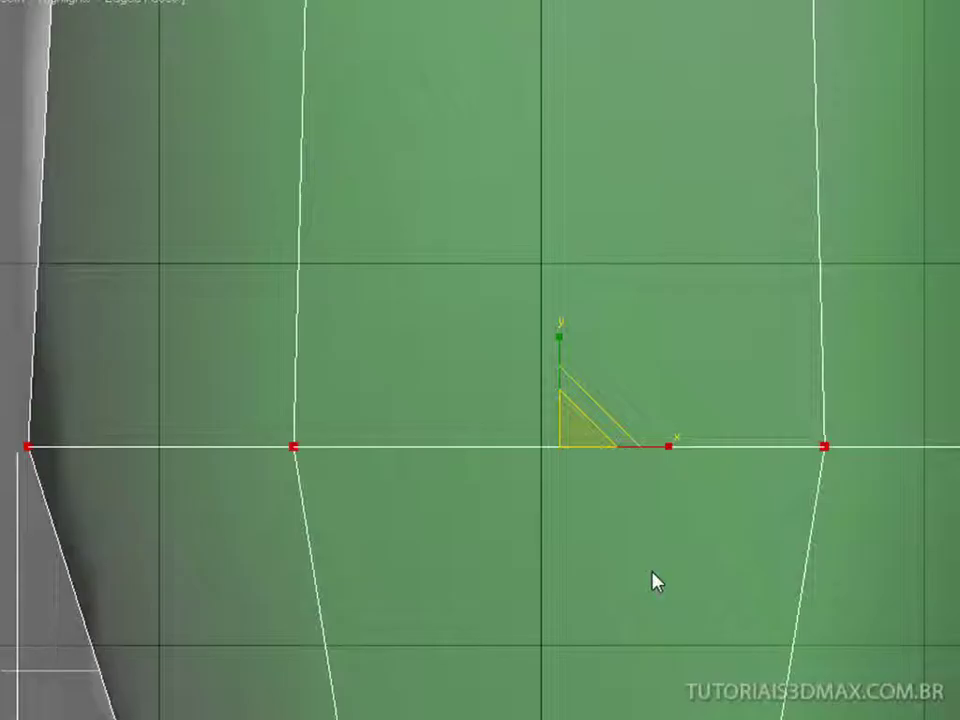
pyautogui.scroll(-3, 654, 579)
pyautogui.moveTo(649, 574); pyautogui.dragTo(726, 593, button='middle')
pyautogui.scroll(-2, 726, 593)
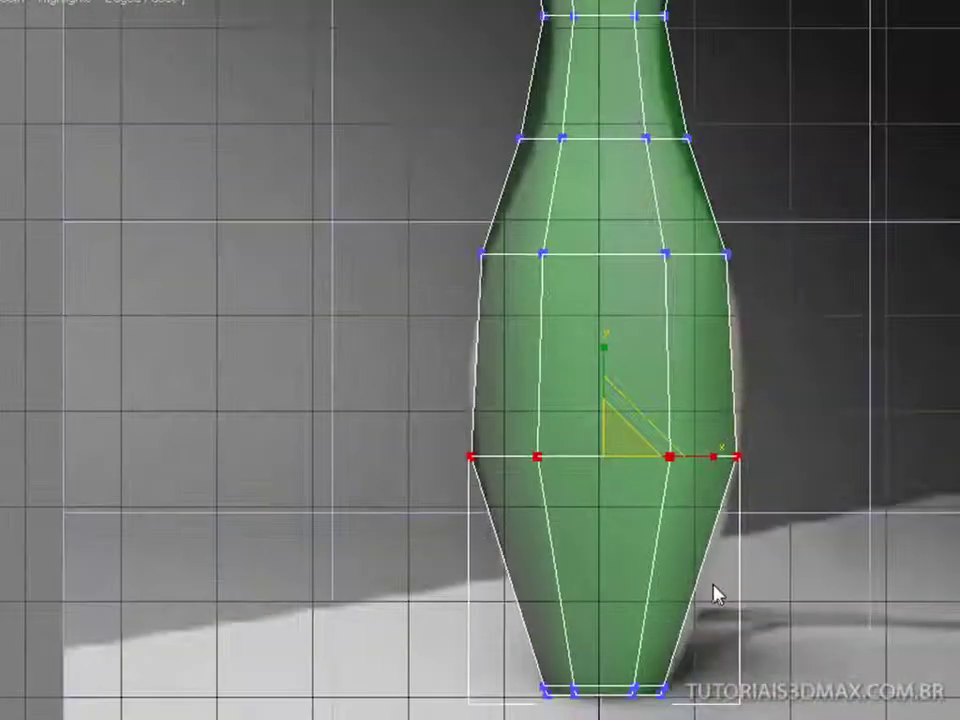
pyautogui.moveTo(690, 514); pyautogui.dragTo(729, 549, button='middle')
pyautogui.moveTo(446, 313); pyautogui.dragTo(869, 398)
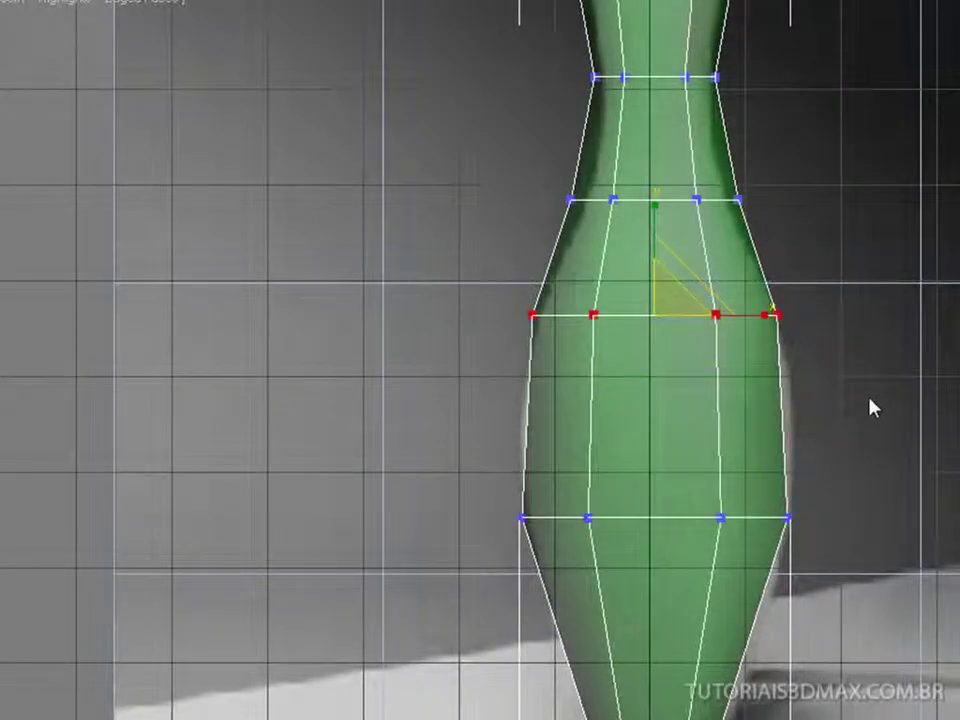
pyautogui.press('F6')
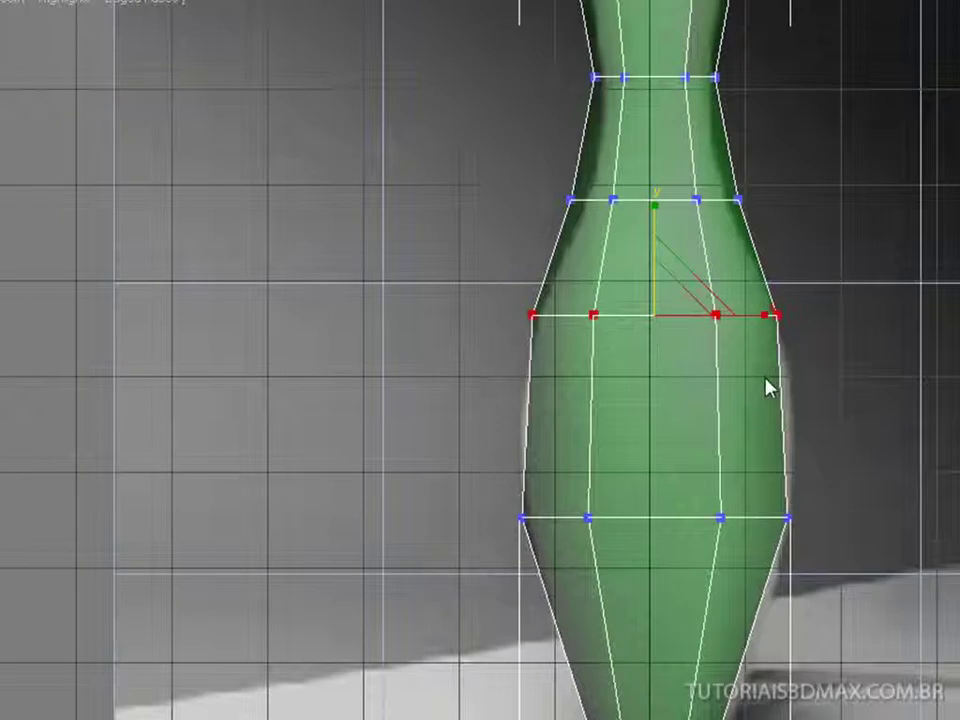
pyautogui.press('p')
pyautogui.keyDown('alt'); pyautogui.moveTo(729, 349); pyautogui.dragTo(652, 302, button='middle'); pyautogui.keyUp('alt')
pyautogui.moveTo(650, 302); pyautogui.dragTo(651, 294)
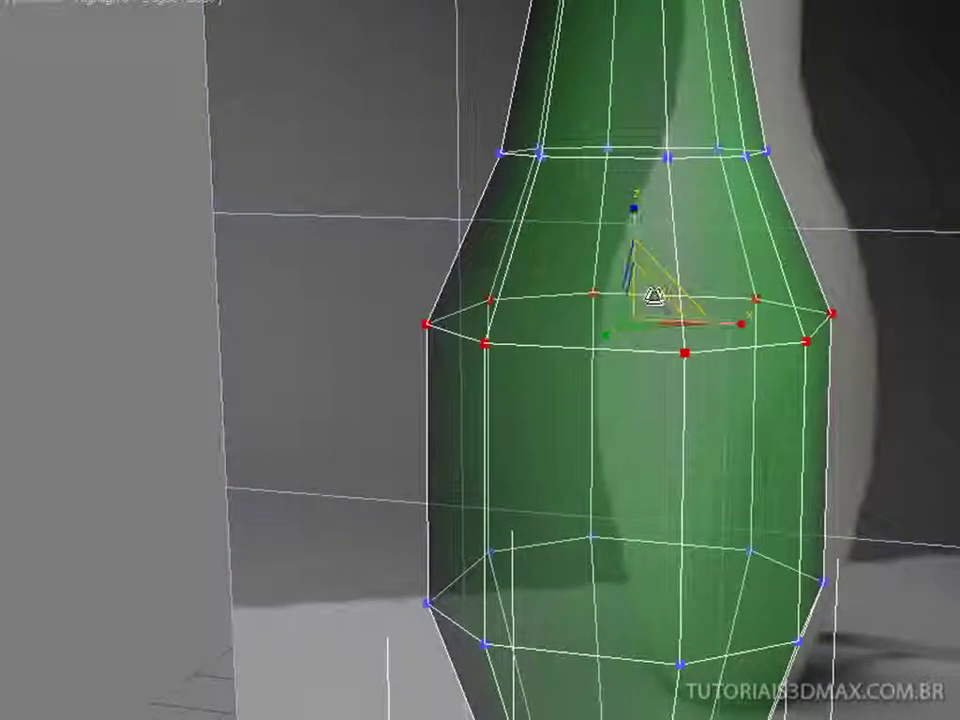
# Step: Select the vertex rows of the pin's rounded cap in the front view and move them down to the reference's top
pyautogui.press('f')
pyautogui.press('z')
pyautogui.scroll(-3, 656, 298)
pyautogui.moveTo(669, 335); pyautogui.dragTo(620, 404, button='middle')
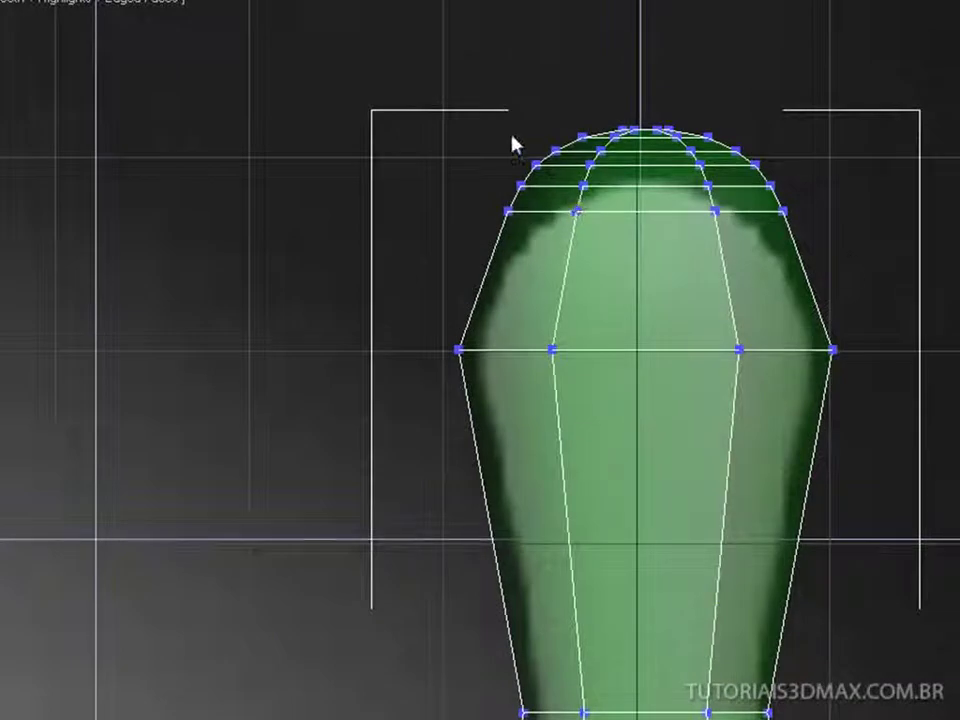
pyautogui.moveTo(342, 66); pyautogui.dragTo(880, 277)
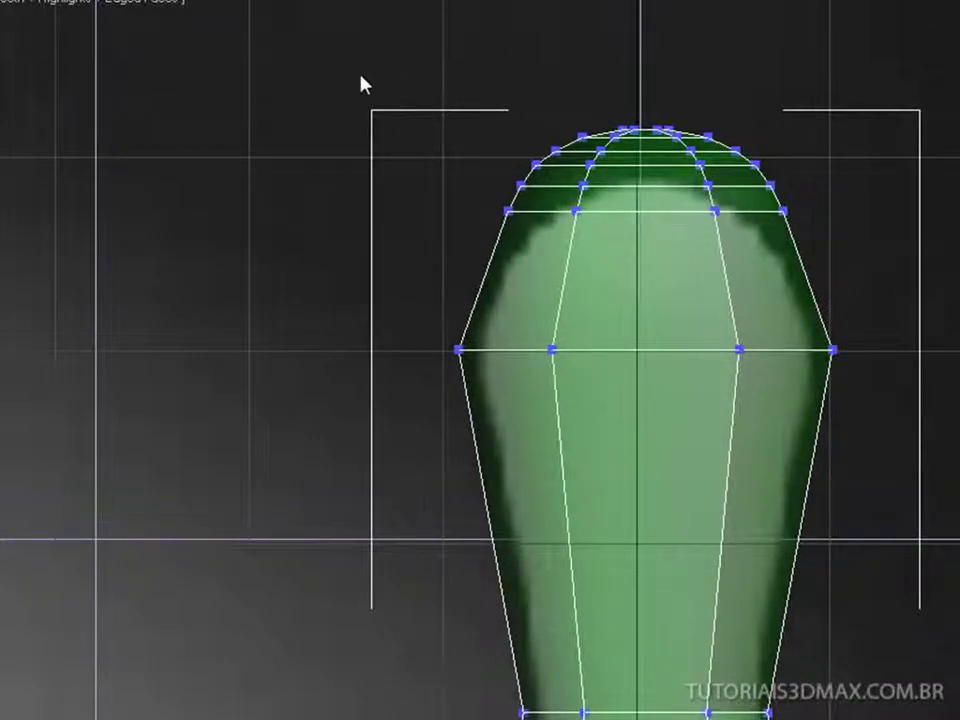
pyautogui.moveTo(560, 269); pyautogui.dragTo(557, 330)
# Step: Select the widest vertex row of the pin's head and scale it inward in the perspective view to match the reference
pyautogui.moveTo(884, 663); pyautogui.dragTo(899, 676)
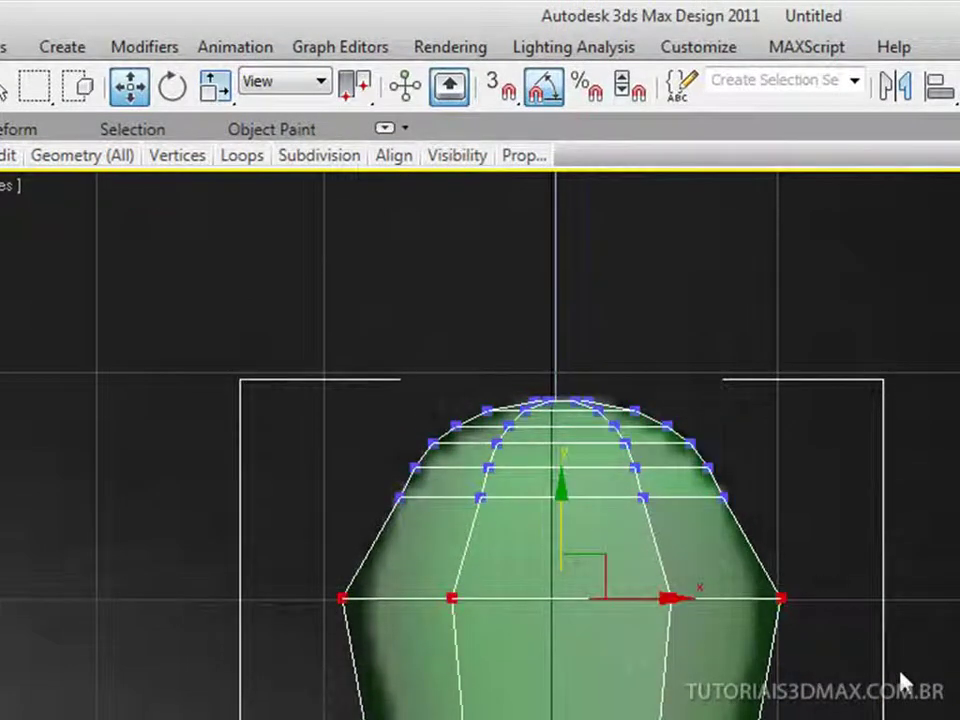
pyautogui.press('r')
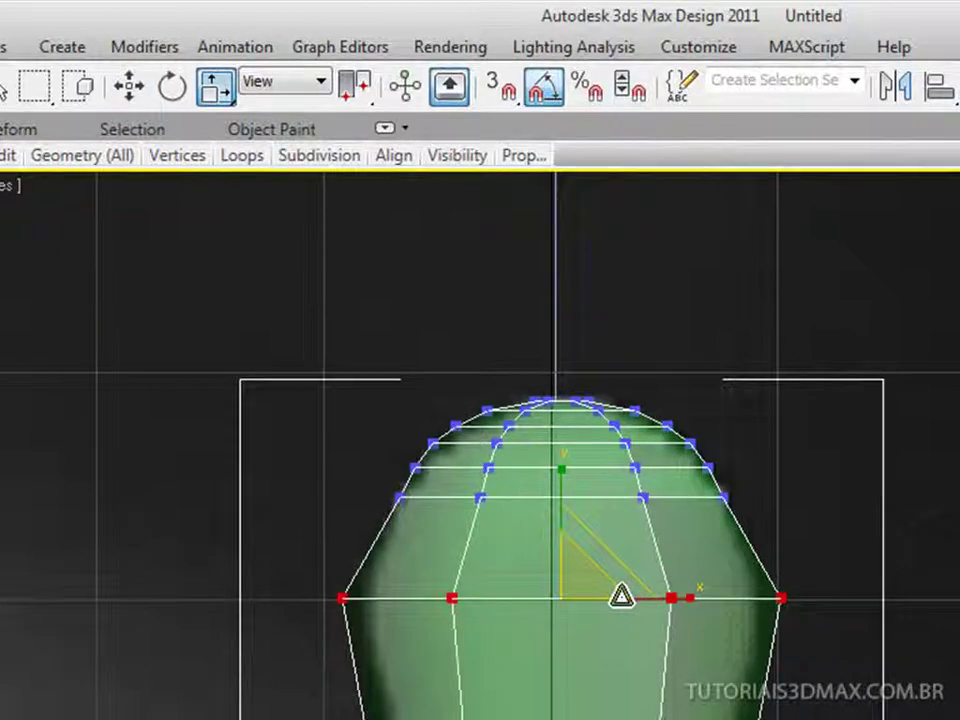
pyautogui.press('p')
pyautogui.keyDown('alt'); pyautogui.moveTo(630, 581); pyautogui.dragTo(579, 607, button='middle'); pyautogui.keyUp('alt')
pyautogui.moveTo(677, 604); pyautogui.dragTo(674, 626)
pyautogui.scroll(5, 673, 617)
pyautogui.moveTo(675, 615); pyautogui.dragTo(752, 575, button='middle')
pyautogui.scroll(-3, 769, 553)
pyautogui.moveTo(803, 657); pyautogui.dragTo(846, 559, button='middle')
# Step: Select the edge loop around the widest part of the head and chamfer it by 0.17 cm
pyautogui.click(798, 499)
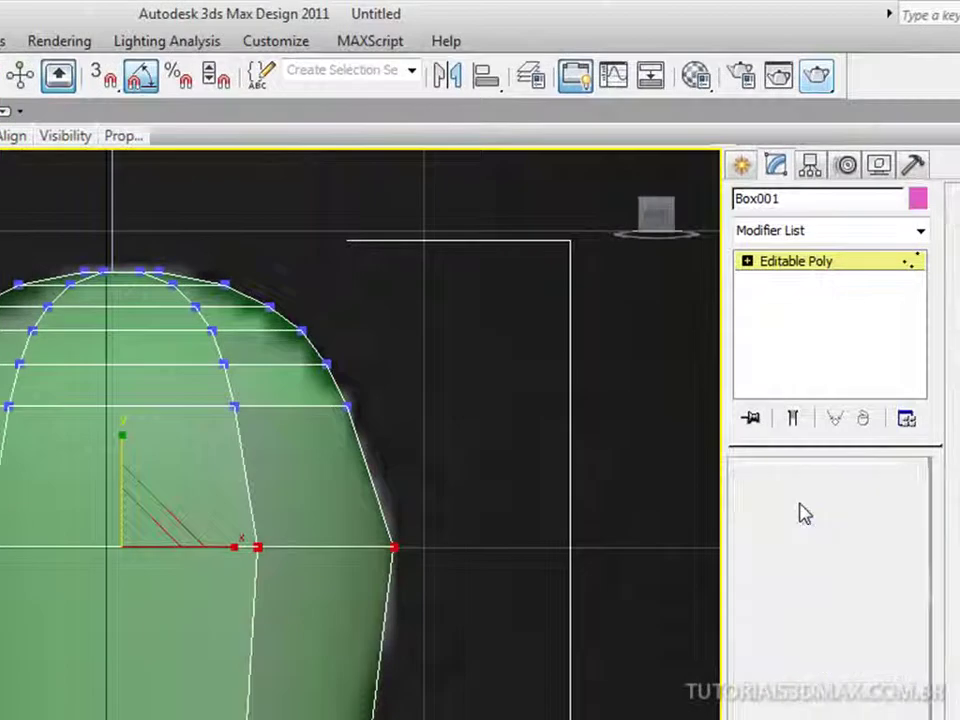
pyautogui.click(328, 546)
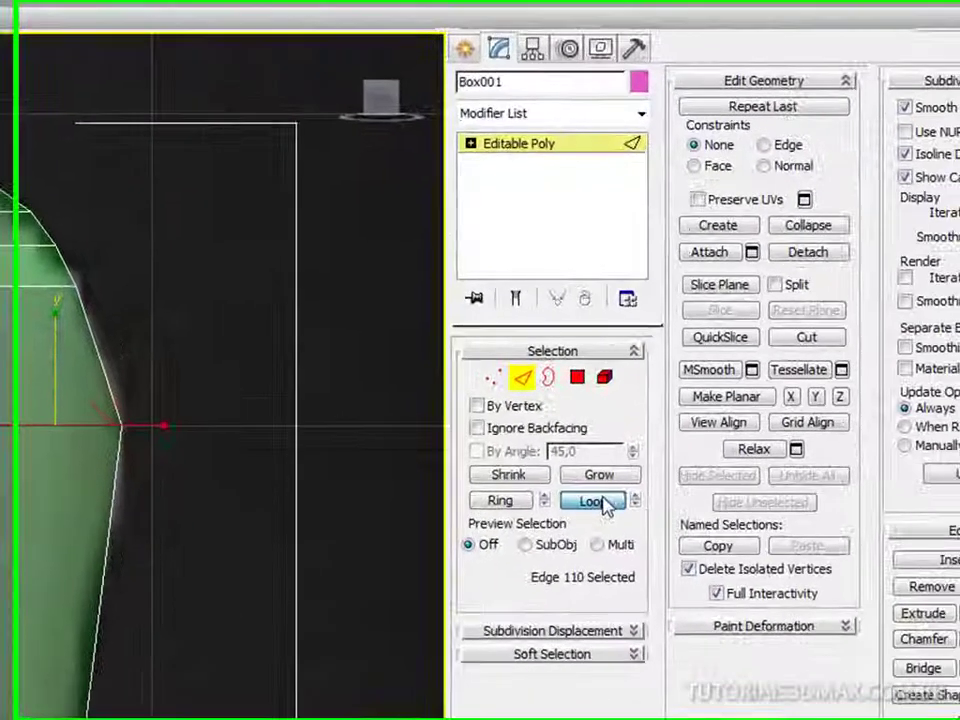
pyautogui.click(815, 464)
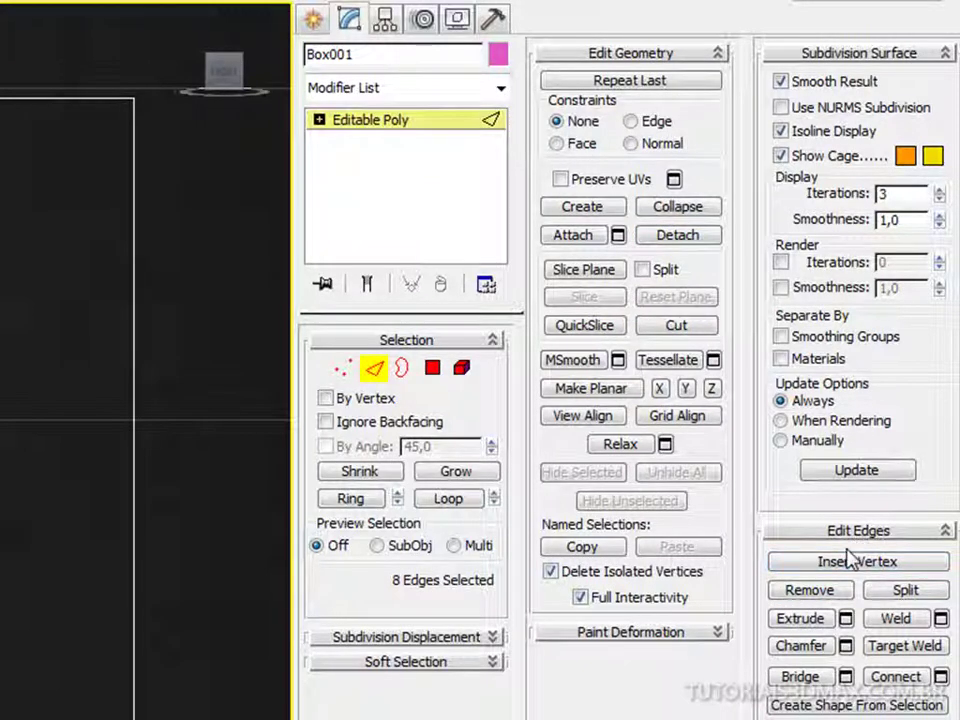
pyautogui.click(847, 649)
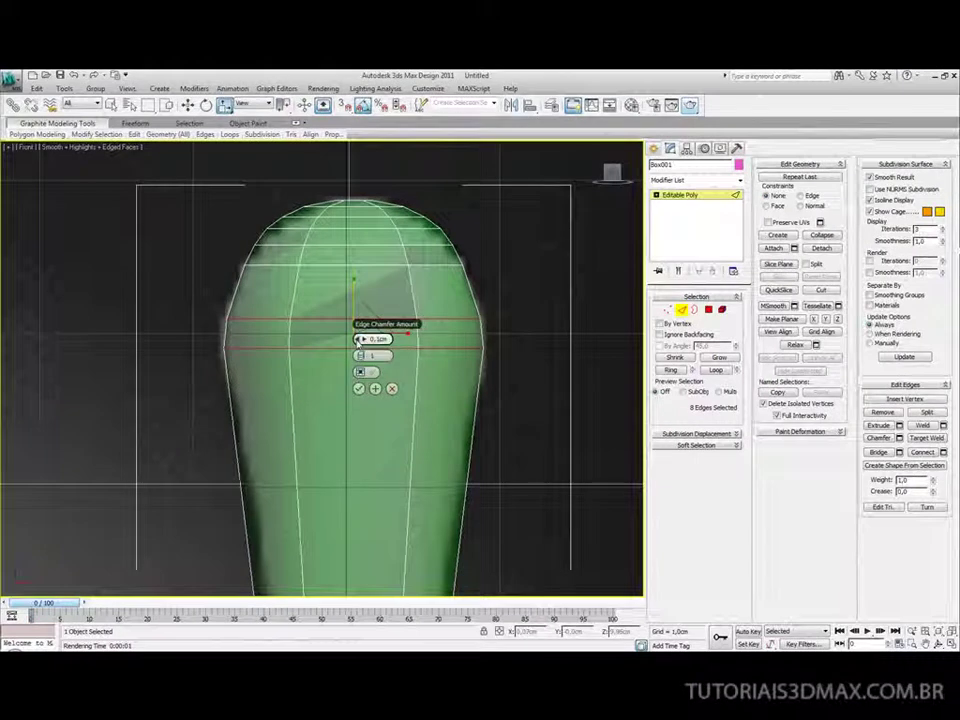
pyautogui.moveTo(359, 338)
pyautogui.mouseDown()
pyautogui.moveTo(346, 338)
pyautogui.moveTo(359, 326)
pyautogui.moveTo(359, 339)
pyautogui.mouseUp()
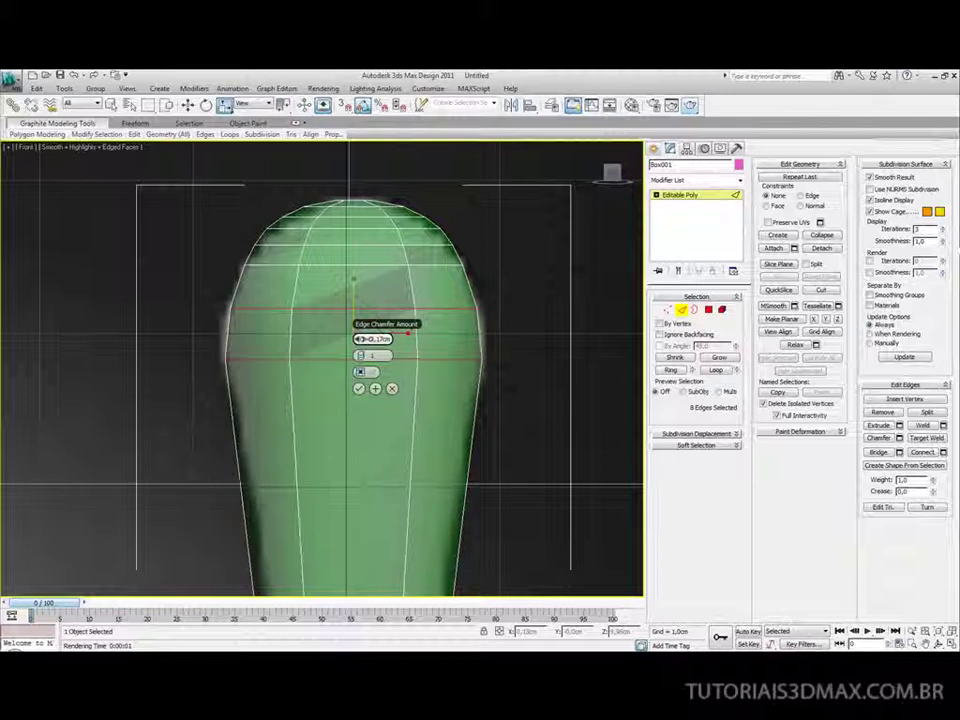
pyautogui.click(359, 389)
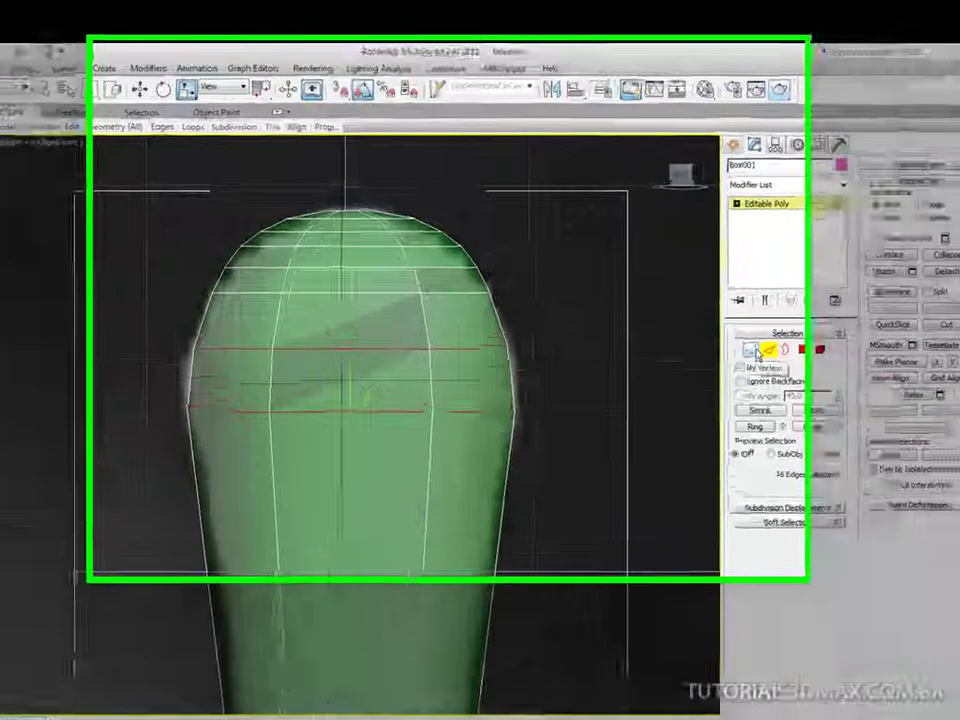
# Step: Select the upper vertex row of the chamfered head loop and scale it slightly outward in the perspective view
pyautogui.click(666, 310)
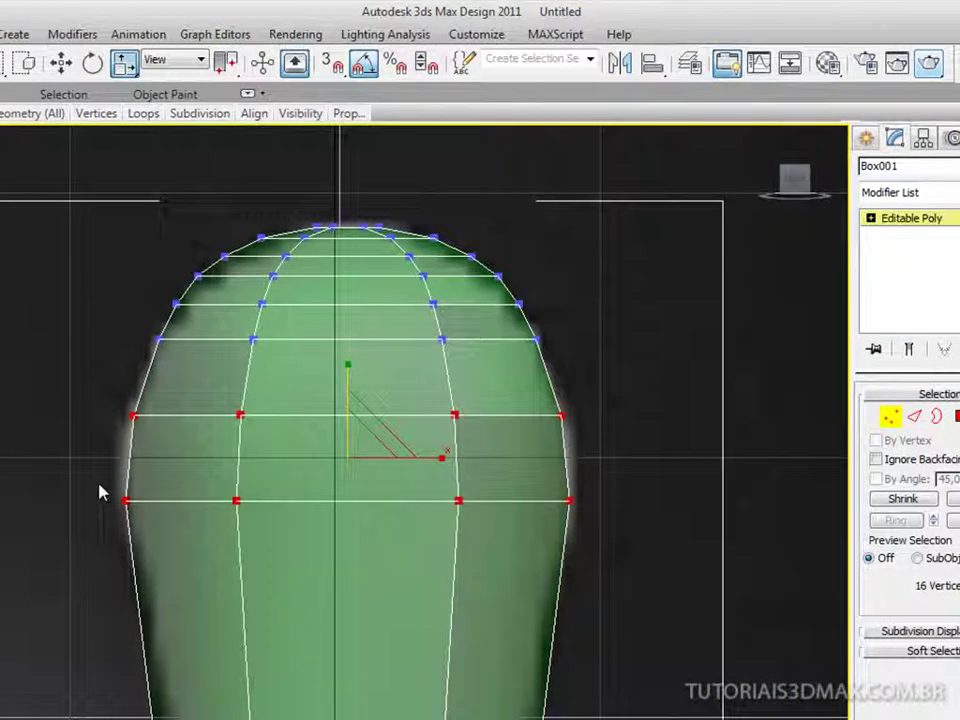
pyautogui.press('w')
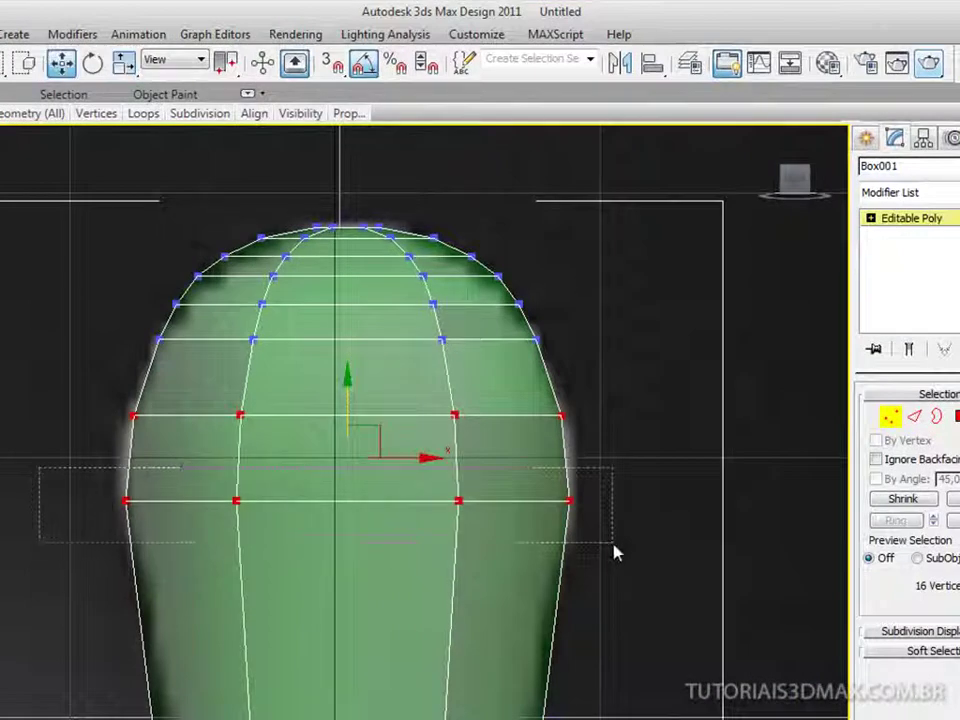
pyautogui.moveTo(607, 550); pyautogui.dragTo(605, 548)
pyautogui.moveTo(33, 388); pyautogui.dragTo(636, 484)
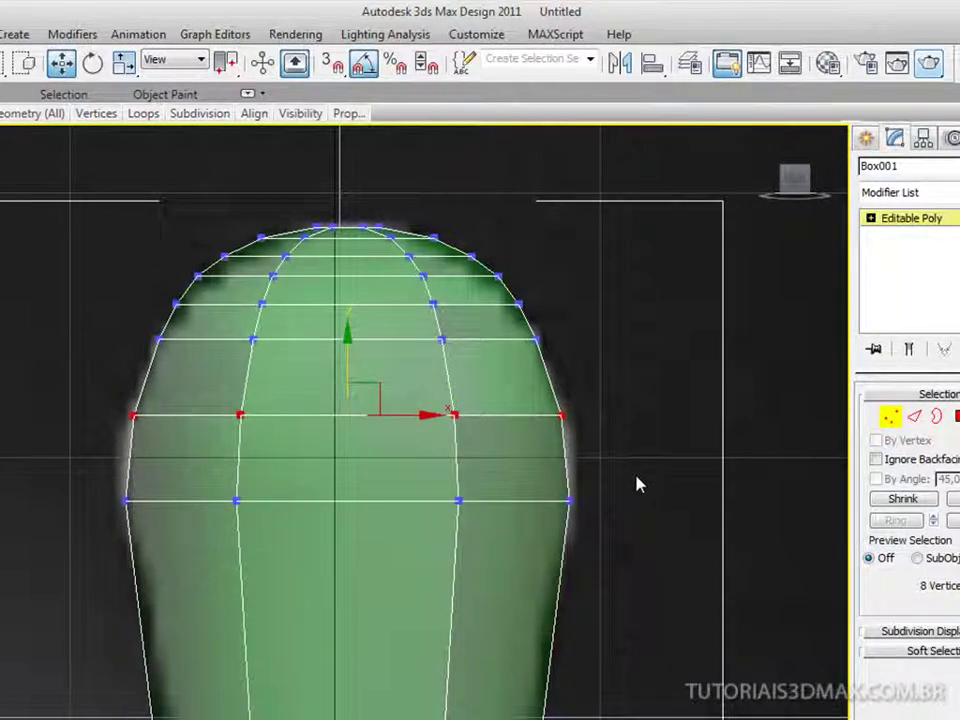
pyautogui.scroll(5, 640, 485)
pyautogui.scroll(-8, 388, 444)
pyautogui.keyDown('alt'); pyautogui.moveTo(392, 441); pyautogui.dragTo(352, 470, button='middle'); pyautogui.keyUp('alt')
pyautogui.press('r')
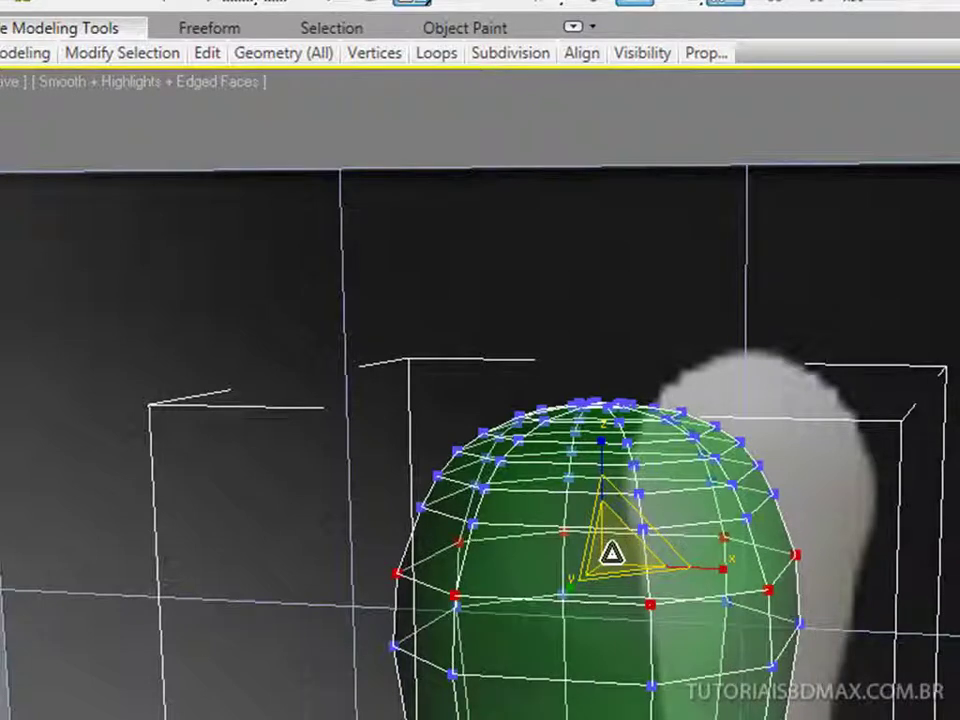
pyautogui.press('f')
pyautogui.press('z')
pyautogui.moveTo(643, 465); pyautogui.dragTo(694, 454, button='middle')
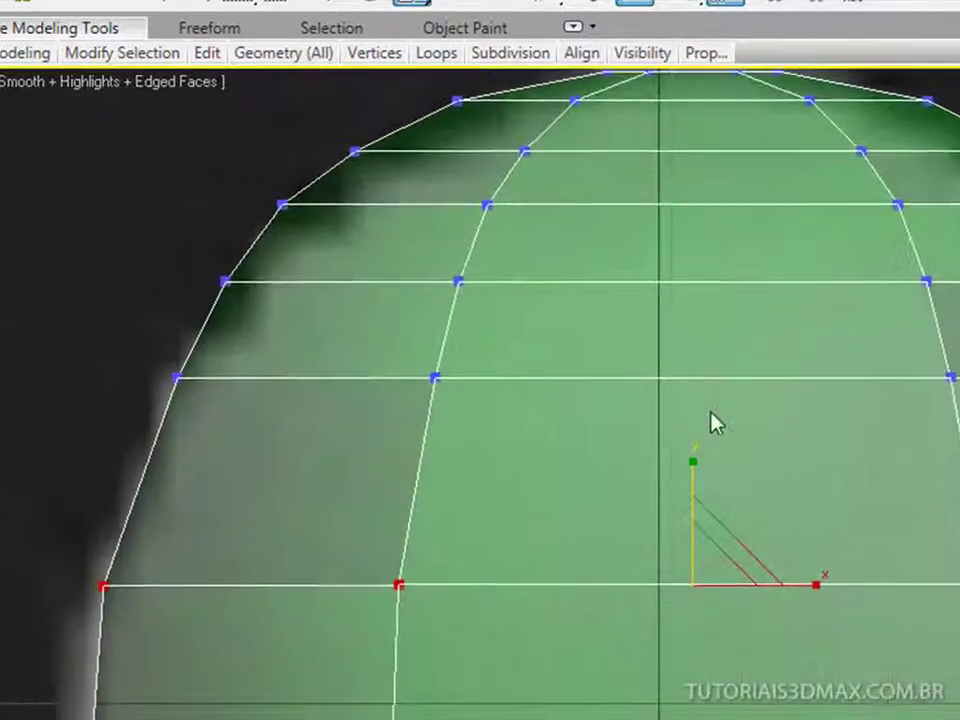
pyautogui.scroll(-6, 692, 537)
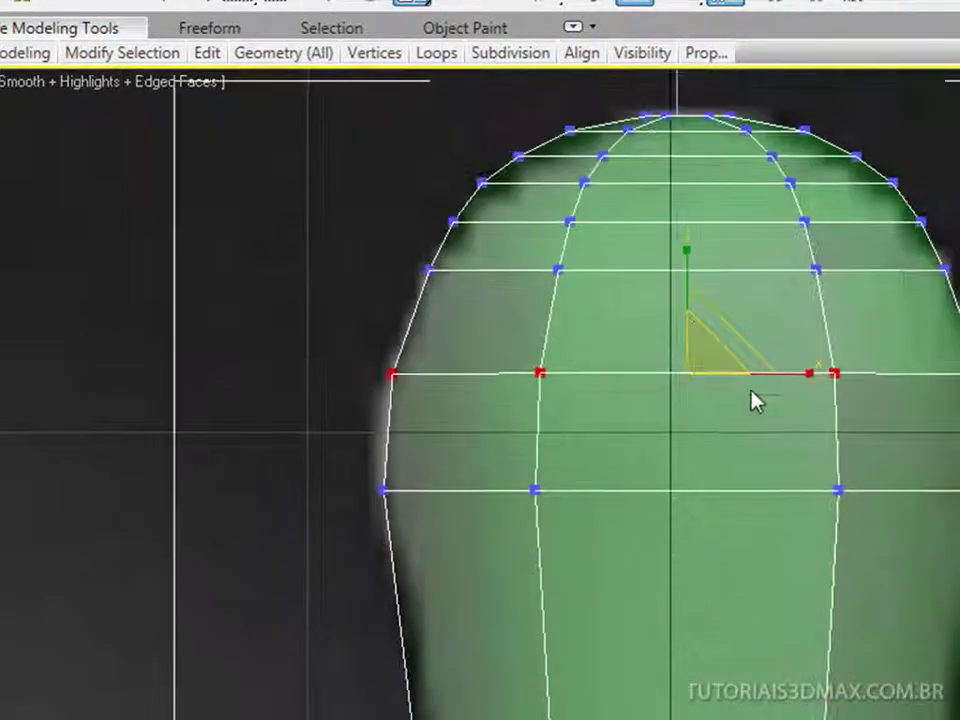
pyautogui.scroll(-2, 778, 381)
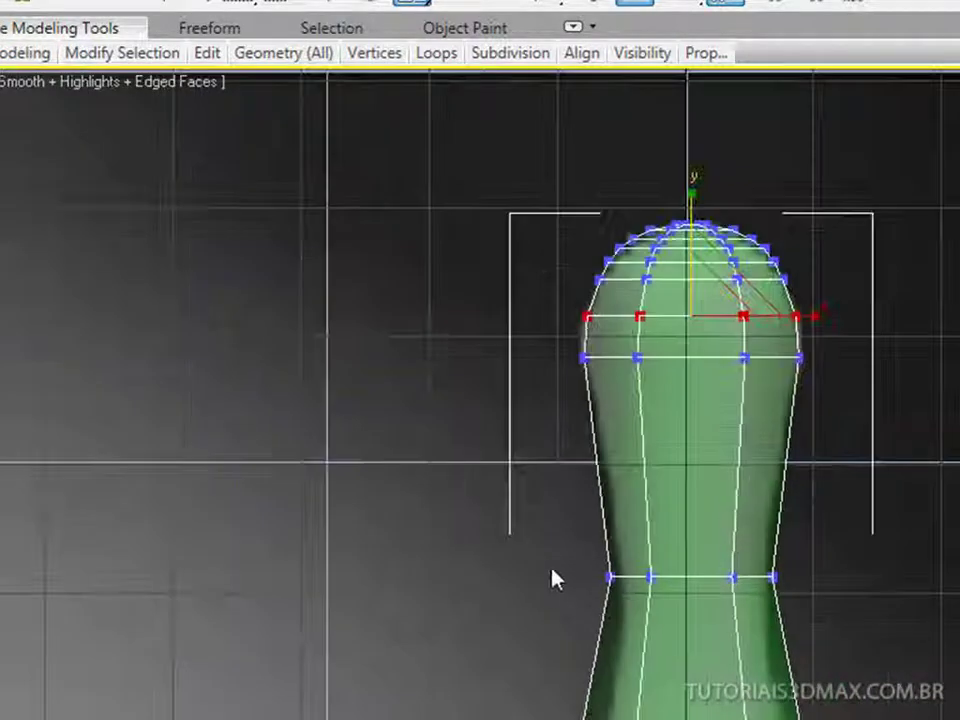
# Step: Select the narrowest neck vertex row in the front view and scale it slightly inward in the perspective view
pyautogui.moveTo(783, 612); pyautogui.dragTo(921, 647)
pyautogui.press('p')
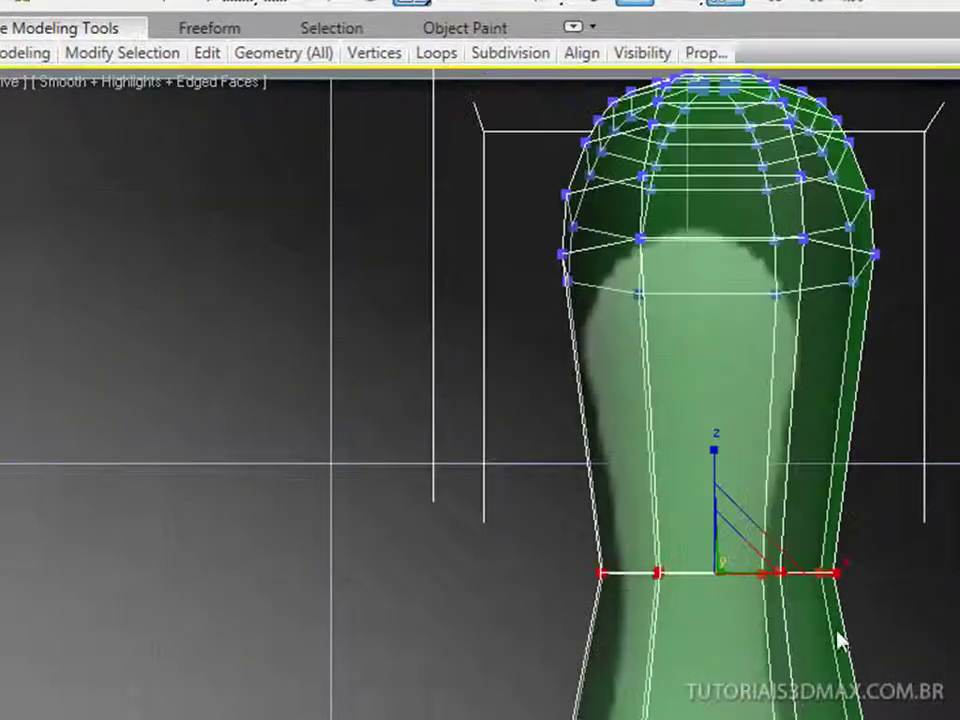
pyautogui.keyDown('alt'); pyautogui.moveTo(748, 580); pyautogui.dragTo(630, 611, button='middle'); pyautogui.keyUp('alt')
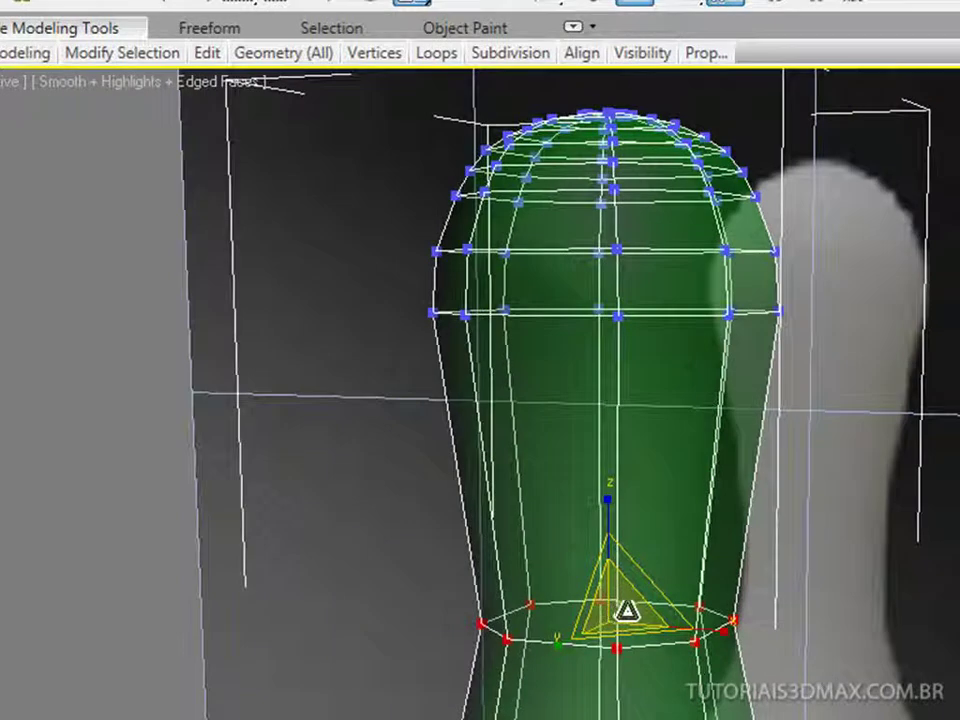
pyautogui.moveTo(612, 615); pyautogui.dragTo(608, 620)
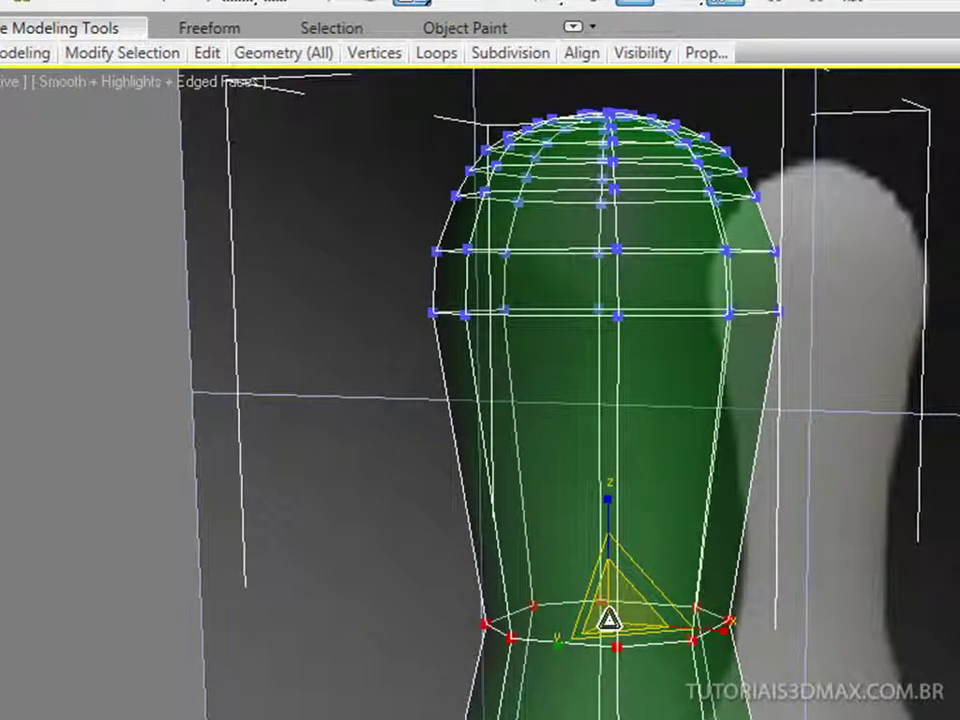
pyautogui.press('f')
pyautogui.press('z')
pyautogui.moveTo(705, 467); pyautogui.dragTo(724, 424, button='middle')
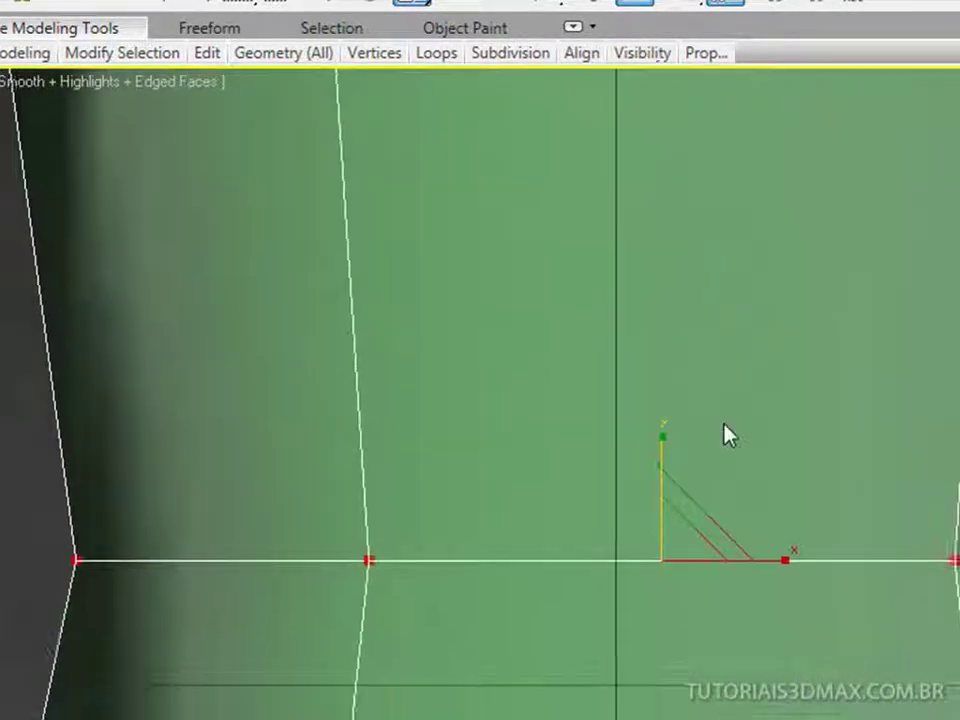
# Step: Select the vertex row just below the narrowest neck row and scale it slightly inward in the perspective view
pyautogui.scroll(-3, 726, 424)
pyautogui.scroll(-3, 724, 389)
pyautogui.moveTo(545, 687); pyautogui.dragTo(551, 549, button='middle')
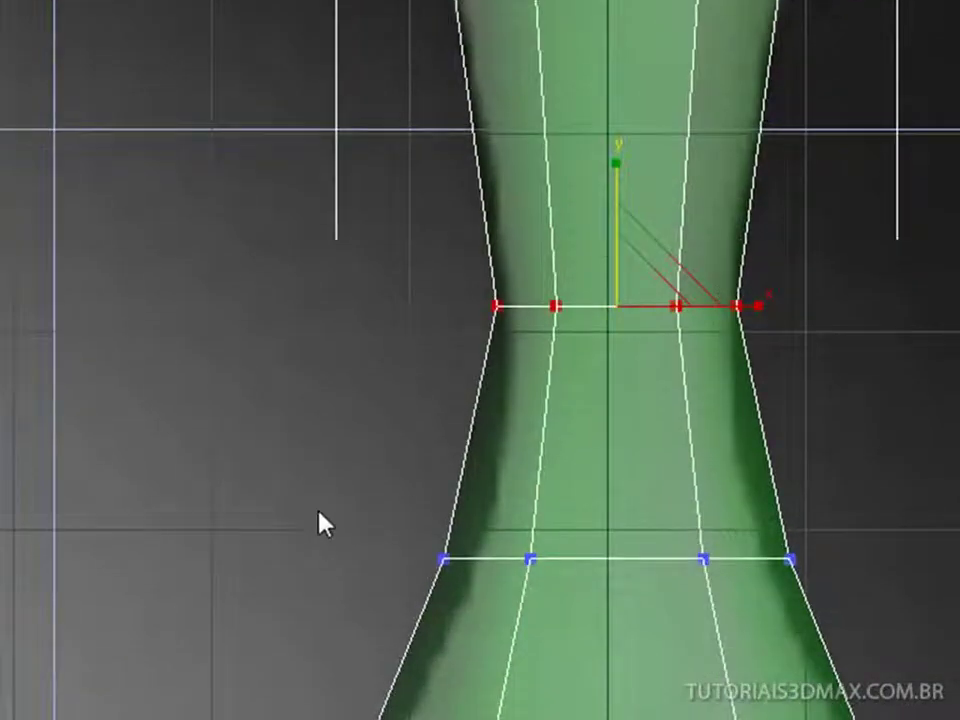
pyautogui.moveTo(318, 510); pyautogui.dragTo(913, 640)
pyautogui.press('p')
pyautogui.moveTo(732, 491)
pyautogui.mouseDown(button='middle')
pyautogui.moveTo(738, 526)
pyautogui.moveTo(738, 503)
pyautogui.mouseUp(button='middle')
pyautogui.keyDown('alt'); pyautogui.moveTo(654, 570); pyautogui.dragTo(596, 602, button='middle'); pyautogui.keyUp('alt')
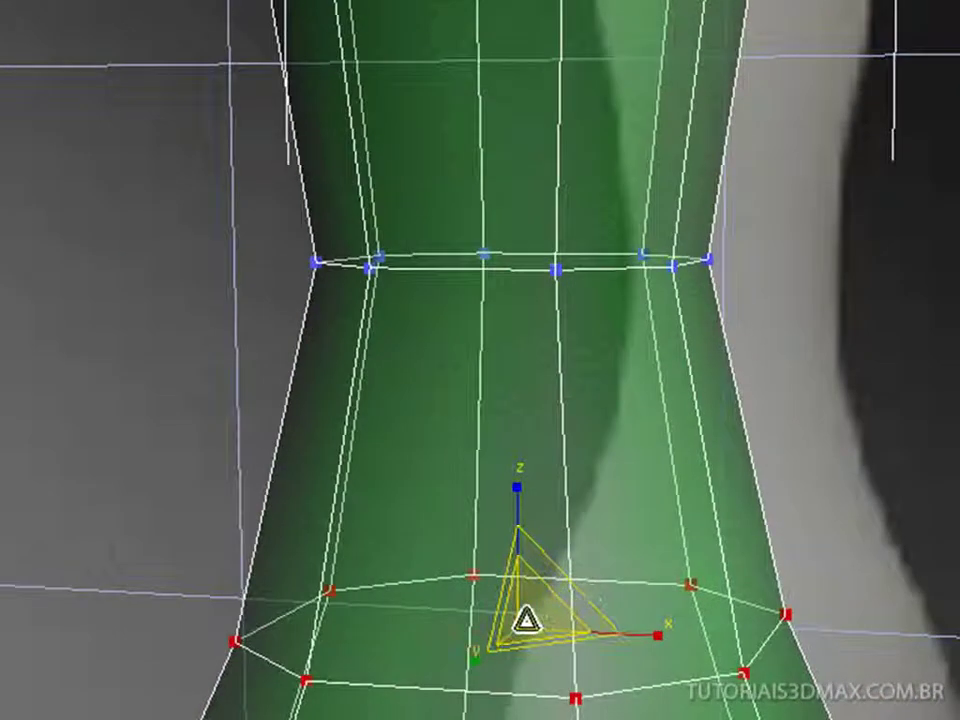
pyautogui.moveTo(523, 620); pyautogui.dragTo(530, 624)
pyautogui.press('f')
pyautogui.press('z')
pyautogui.moveTo(731, 521); pyautogui.dragTo(881, 279, button='middle')
pyautogui.scroll(-5, 880, 280)
pyautogui.scroll(-3, 880, 305)
pyautogui.moveTo(677, 467); pyautogui.dragTo(677, 413, button='middle')
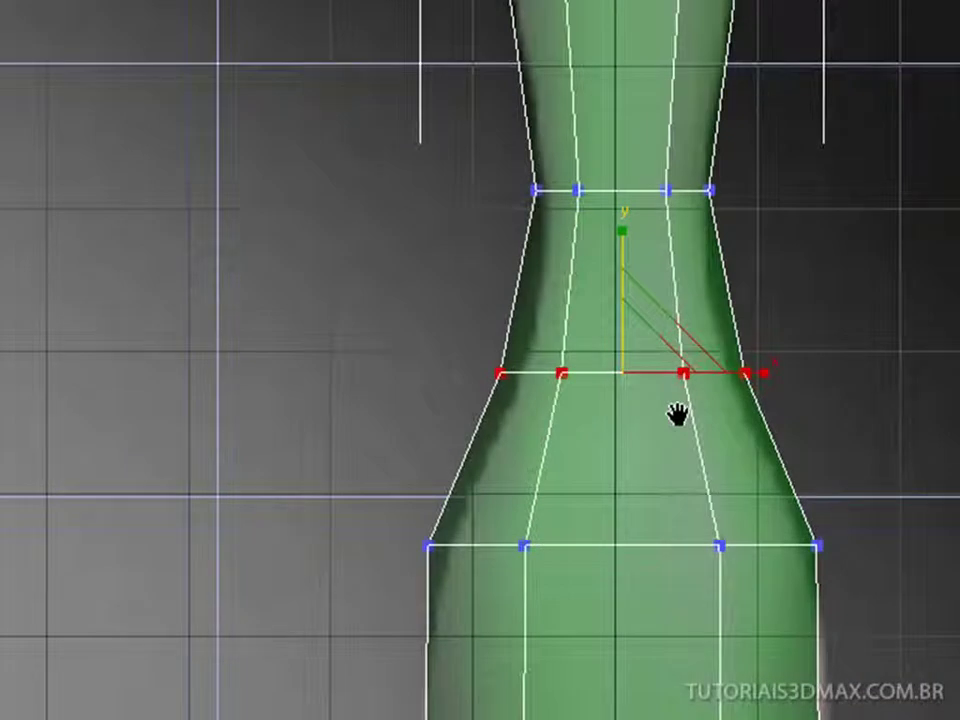
# Step: Scale the selected lower neck row further inward in the perspective view to fit the reference outline
pyautogui.press('p')
pyautogui.keyDown('alt'); pyautogui.moveTo(671, 399); pyautogui.dragTo(596, 374, button='middle'); pyautogui.keyUp('alt')
pyautogui.moveTo(581, 385); pyautogui.dragTo(576, 392)
pyautogui.press('f')
pyautogui.press('z')
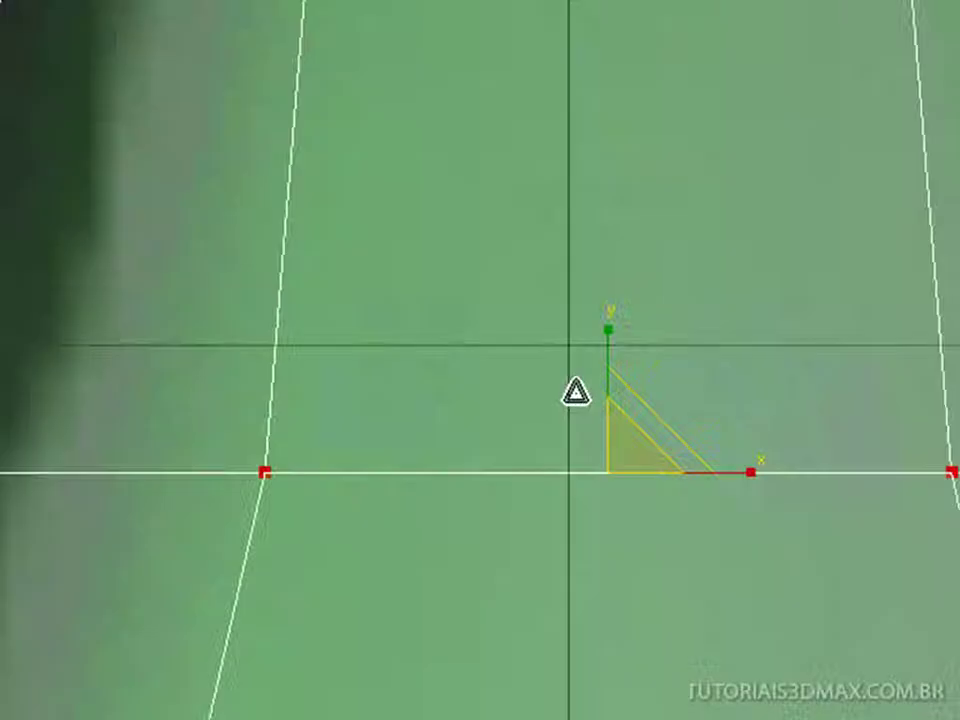
pyautogui.scroll(-6, 738, 267)
pyautogui.moveTo(704, 456); pyautogui.dragTo(718, 297, button='middle')
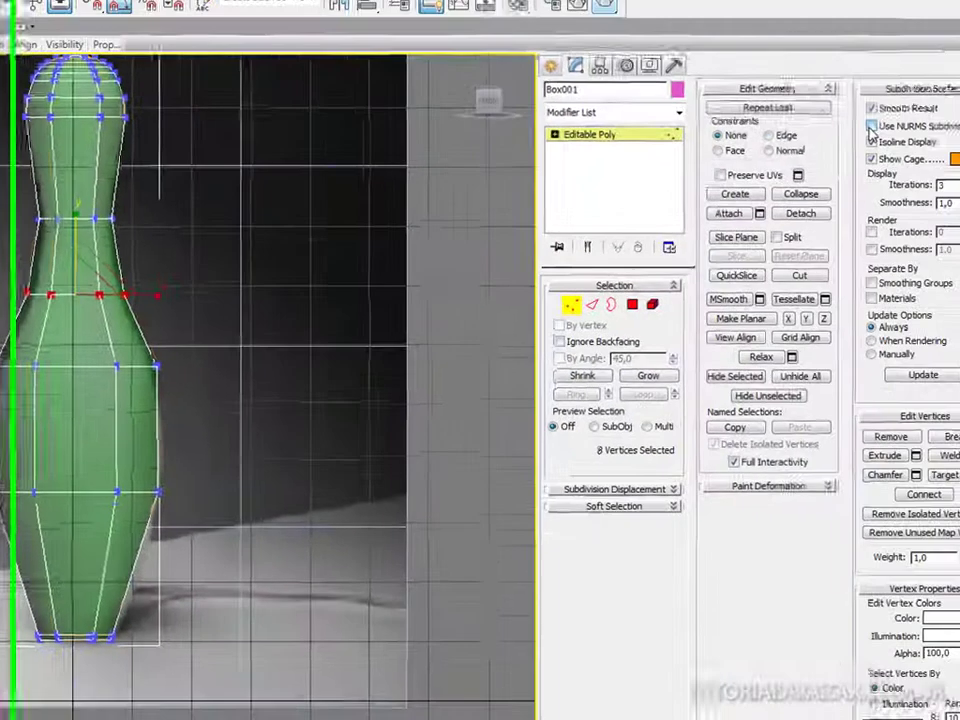
# Step: Turn on NURMS subdivision and assign the opaque teal material 07 - Default to the pin
pyautogui.click(830, 131)
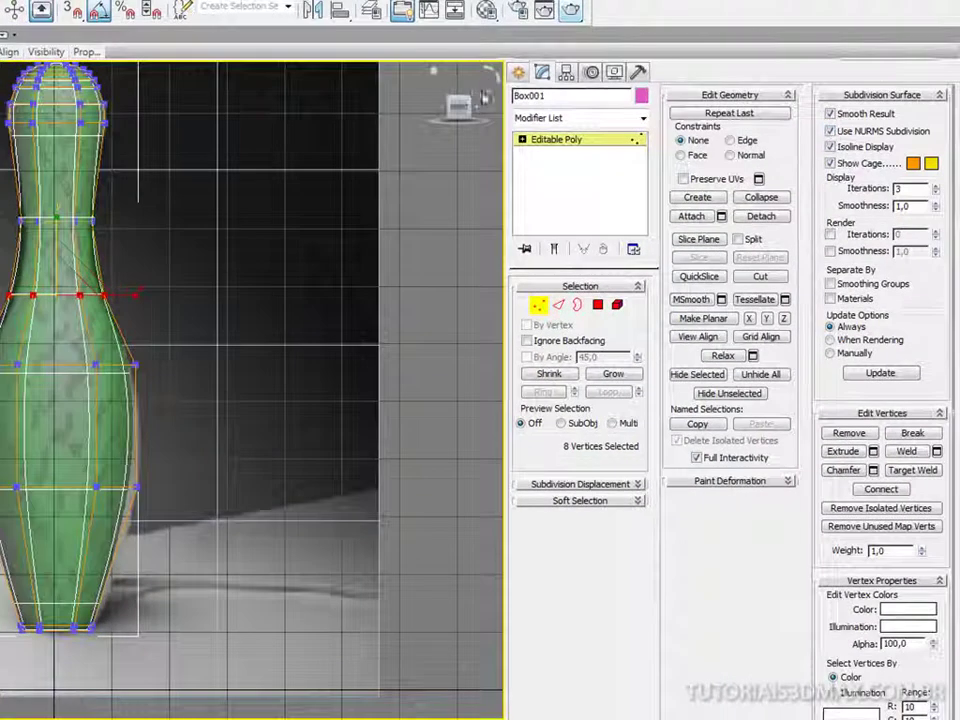
pyautogui.press('m')
pyautogui.click(728, 128)
pyautogui.click(567, 196)
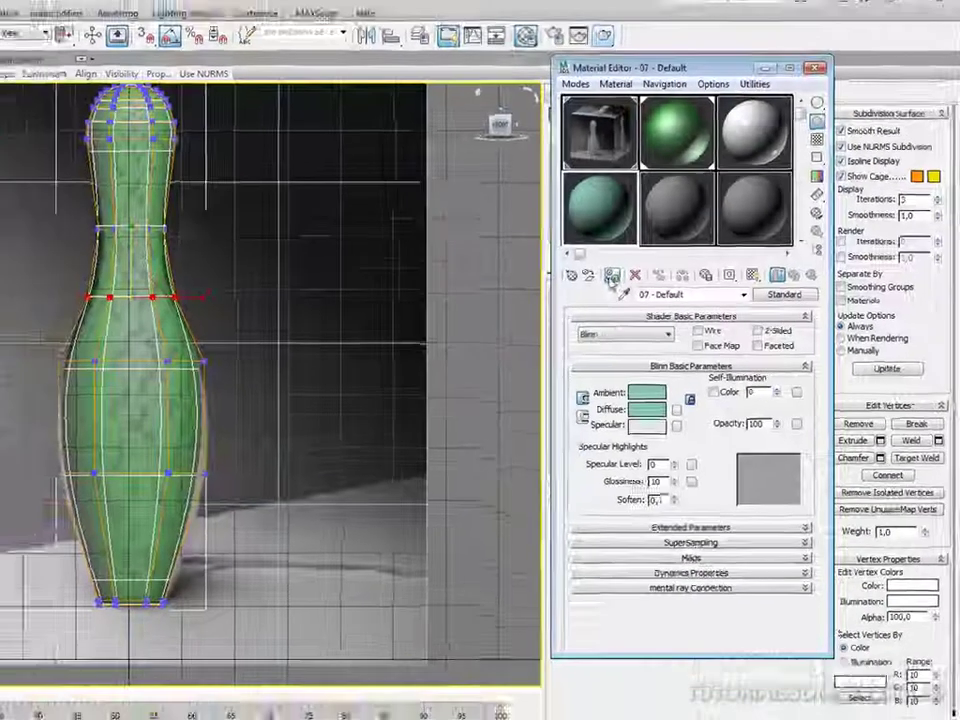
pyautogui.click(612, 276)
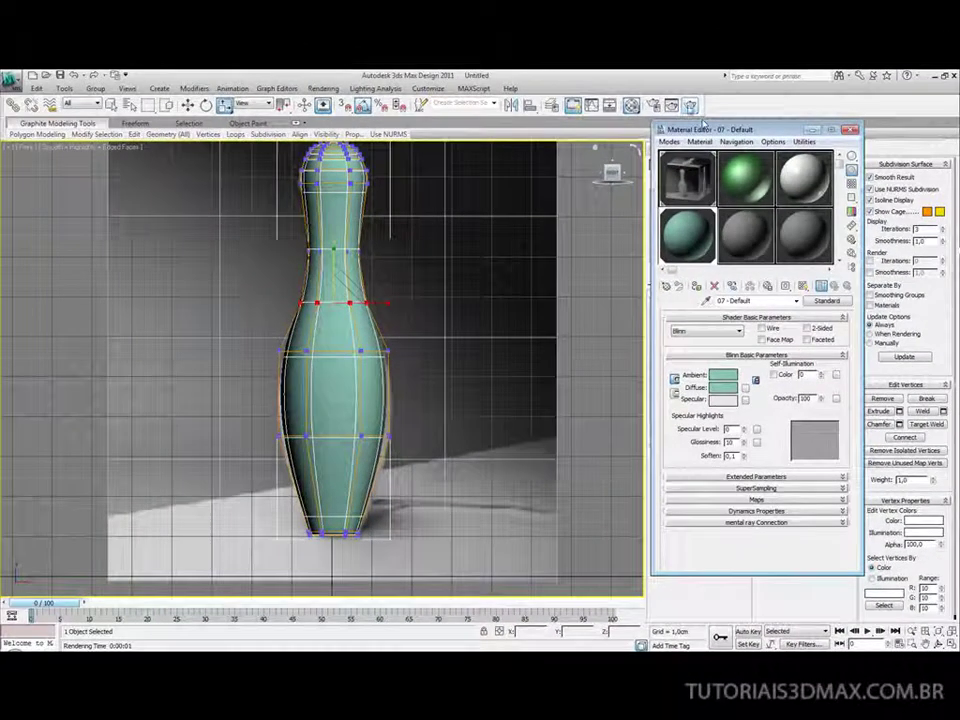
# Step: Render the front view to check the pin against the reference, and close the Material Editor and the render window
pyautogui.click(603, 36)
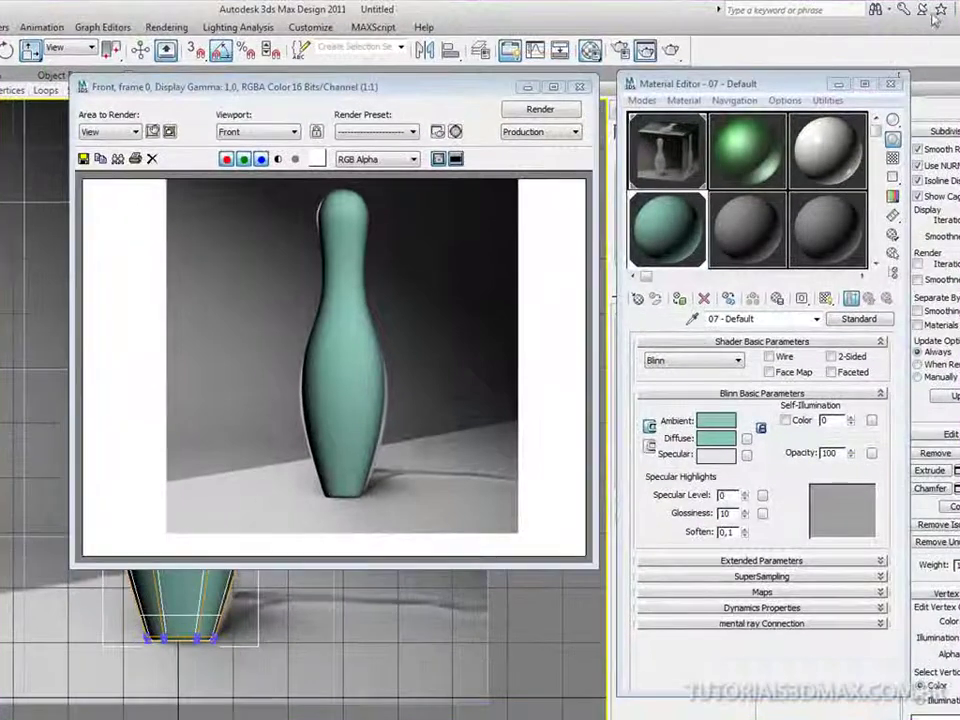
pyautogui.click(889, 84)
pyautogui.click(579, 87)
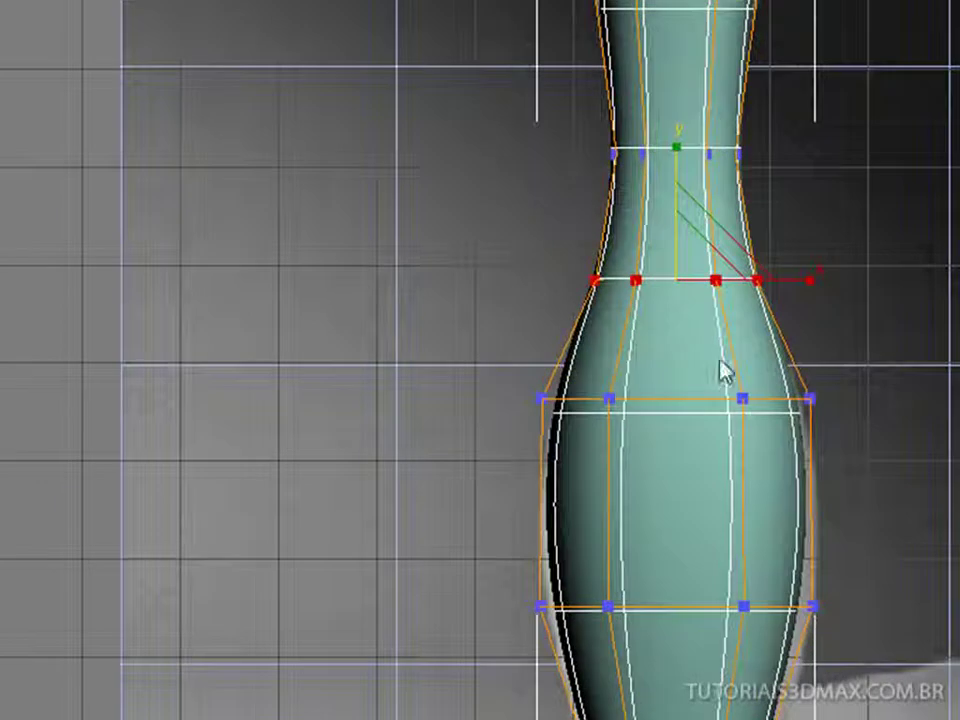
# Step: Select the lower belly vertex row and scale it outward in the perspective view so the smoothed pin fills the reference
pyautogui.moveTo(386, 554); pyautogui.dragTo(919, 676)
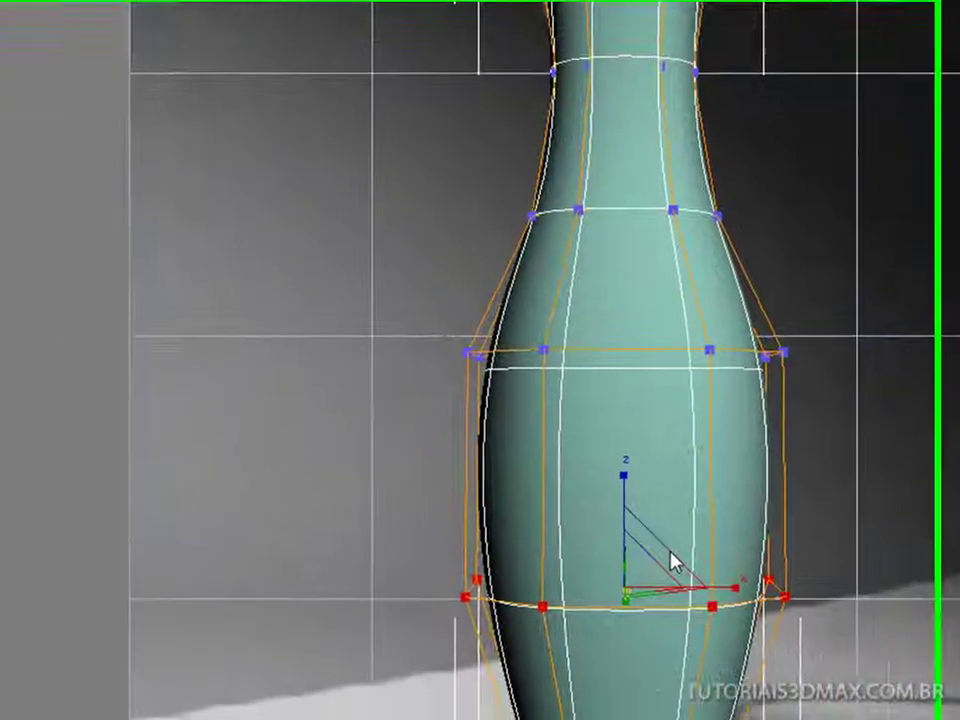
pyautogui.keyDown('alt'); pyautogui.moveTo(671, 551); pyautogui.dragTo(664, 568, button='middle'); pyautogui.keyUp('alt')
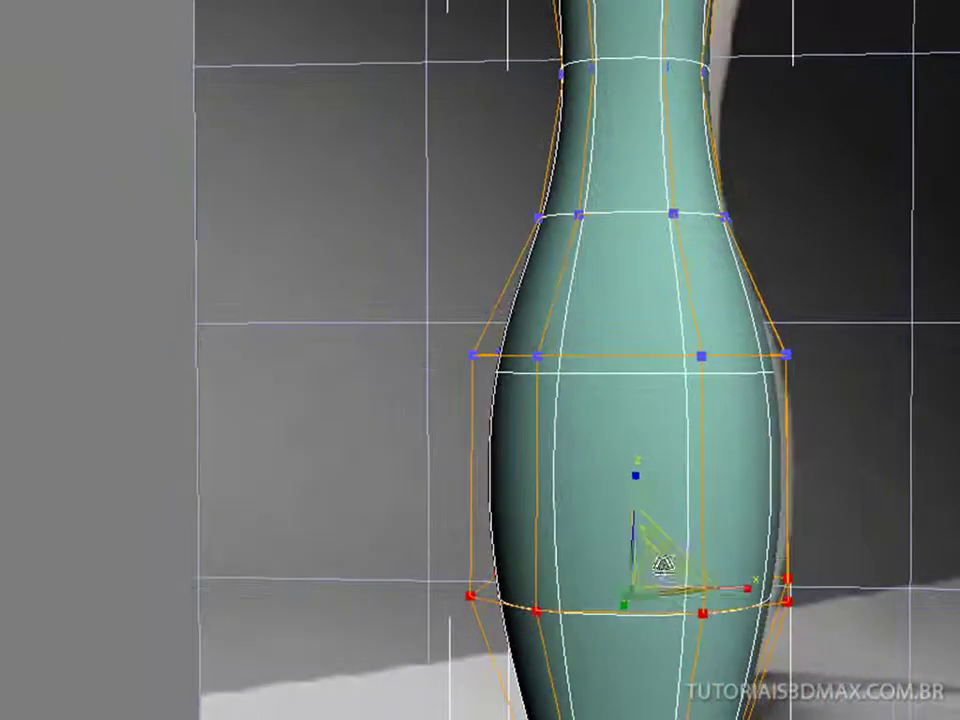
pyautogui.moveTo(650, 573); pyautogui.dragTo(656, 563)
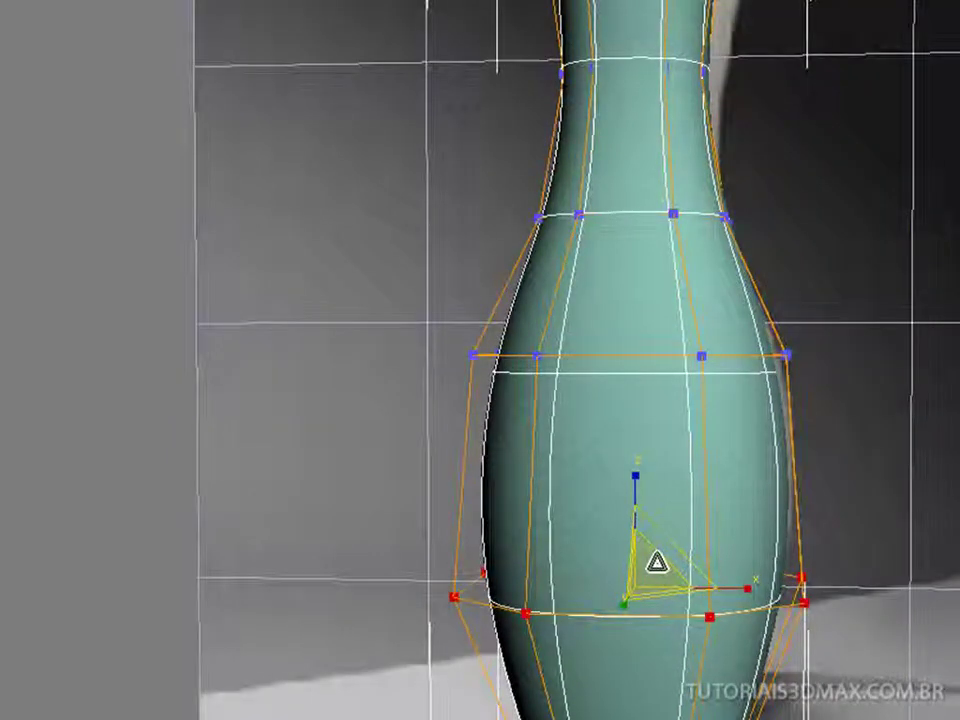
pyautogui.press('z')
pyautogui.moveTo(656, 563); pyautogui.dragTo(714, 542, button='middle')
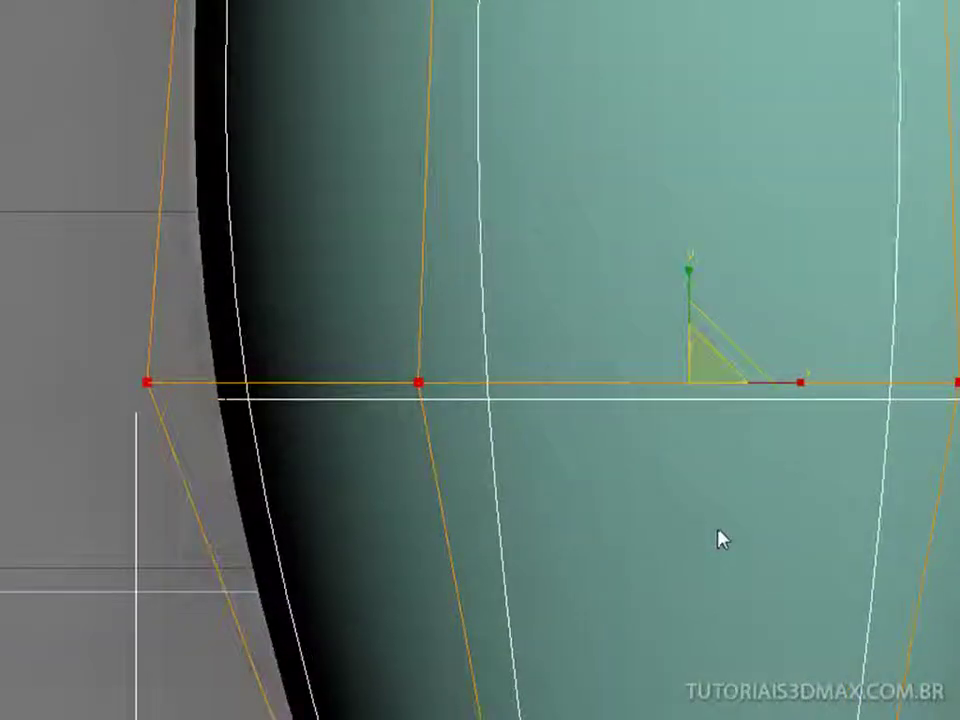
# Step: Select both belly vertex rows of the pin and scale them slightly outward in the perspective view
pyautogui.scroll(-5, 716, 516)
pyautogui.moveTo(695, 426); pyautogui.dragTo(713, 503, button='middle')
pyautogui.moveTo(328, 156); pyautogui.dragTo(928, 542)
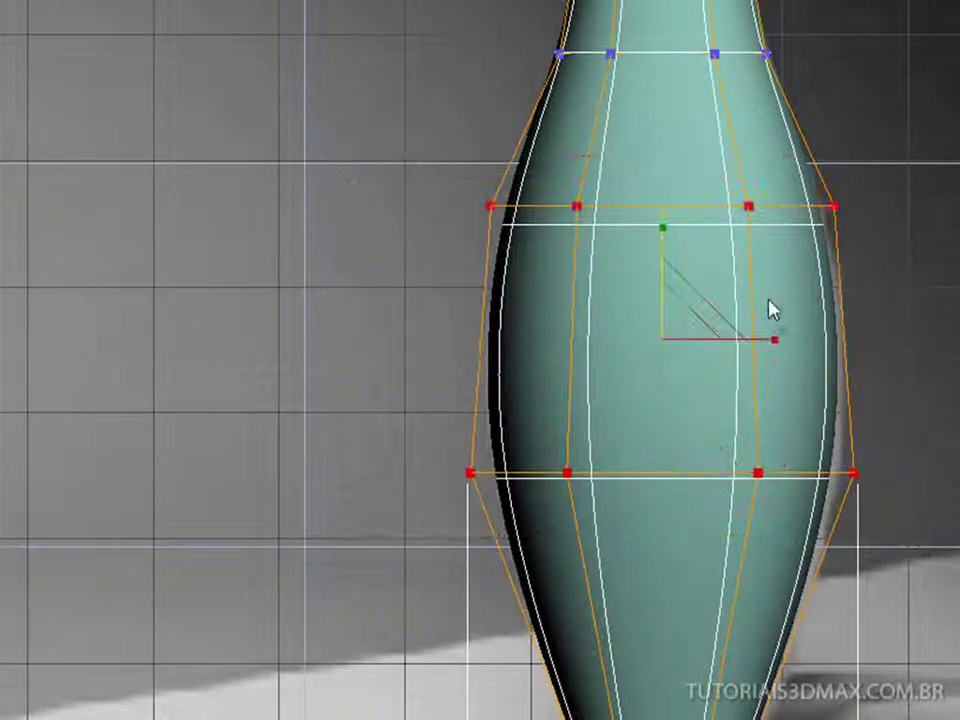
pyautogui.press('p')
pyautogui.keyDown('alt'); pyautogui.moveTo(727, 446); pyautogui.dragTo(673, 441, button='middle'); pyautogui.keyUp('alt')
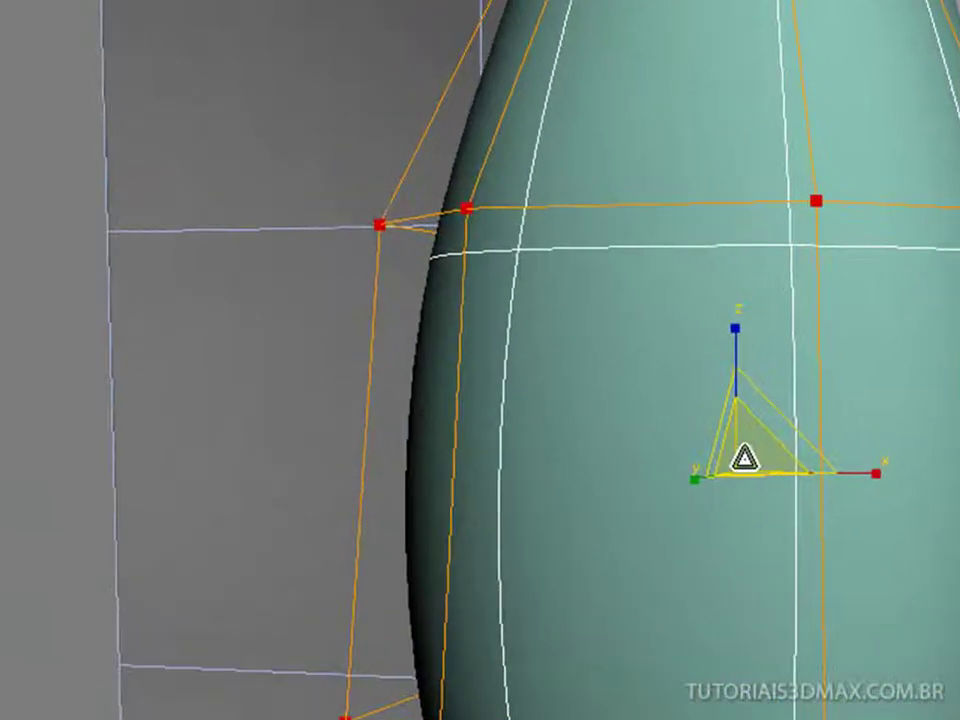
pyautogui.moveTo(745, 455); pyautogui.dragTo(750, 450)
# Step: Select the two neck vertex rows and fine-tune their scale in the perspective view to fit the reference outline
pyautogui.press('f')
pyautogui.moveTo(766, 493); pyautogui.dragTo(897, 628, button='middle')
pyautogui.scroll(-3, 895, 493)
pyautogui.scroll(-4, 898, 505)
pyautogui.moveTo(861, 516); pyautogui.dragTo(868, 462, button='middle')
pyautogui.scroll(3, 866, 460)
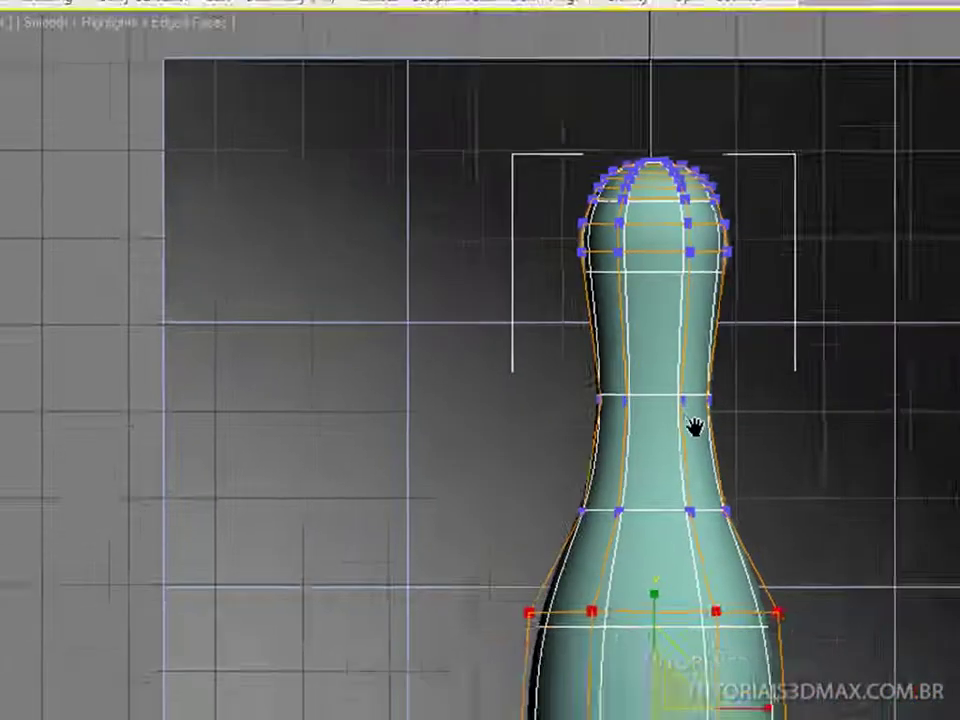
pyautogui.moveTo(375, 325); pyautogui.dragTo(340, 410, button='middle')
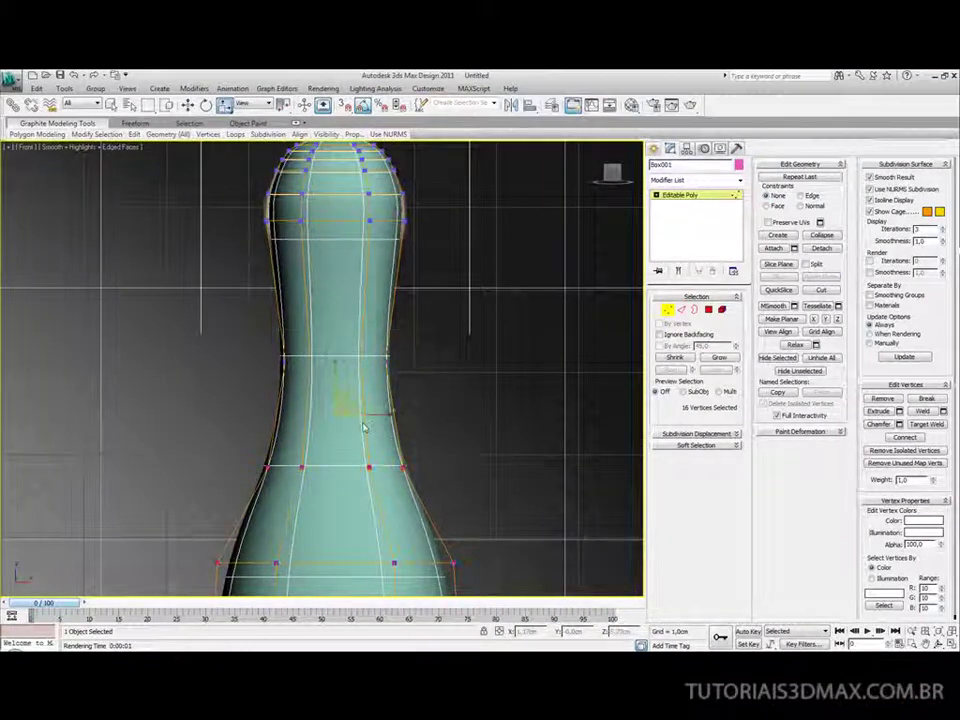
pyautogui.press('p')
pyautogui.moveTo(362, 420); pyautogui.dragTo(306, 407, button='middle')
pyautogui.press('f')
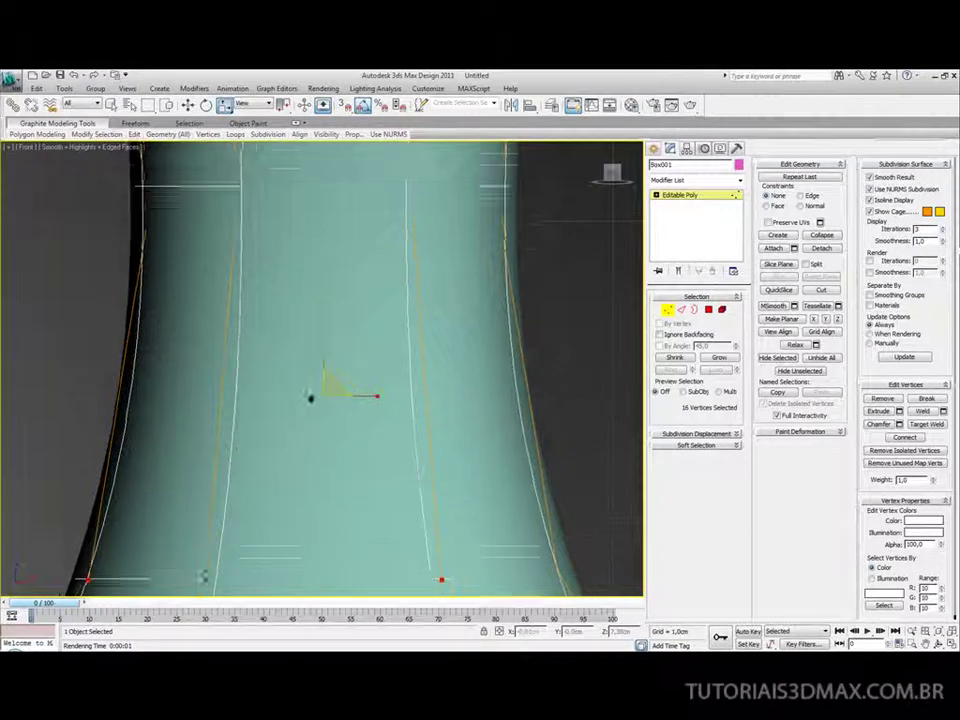
# Step: Turn off the subdivision cage display and frame the pin's head in the front view
pyautogui.scroll(-2, 312, 388)
pyautogui.scroll(-5, 327, 364)
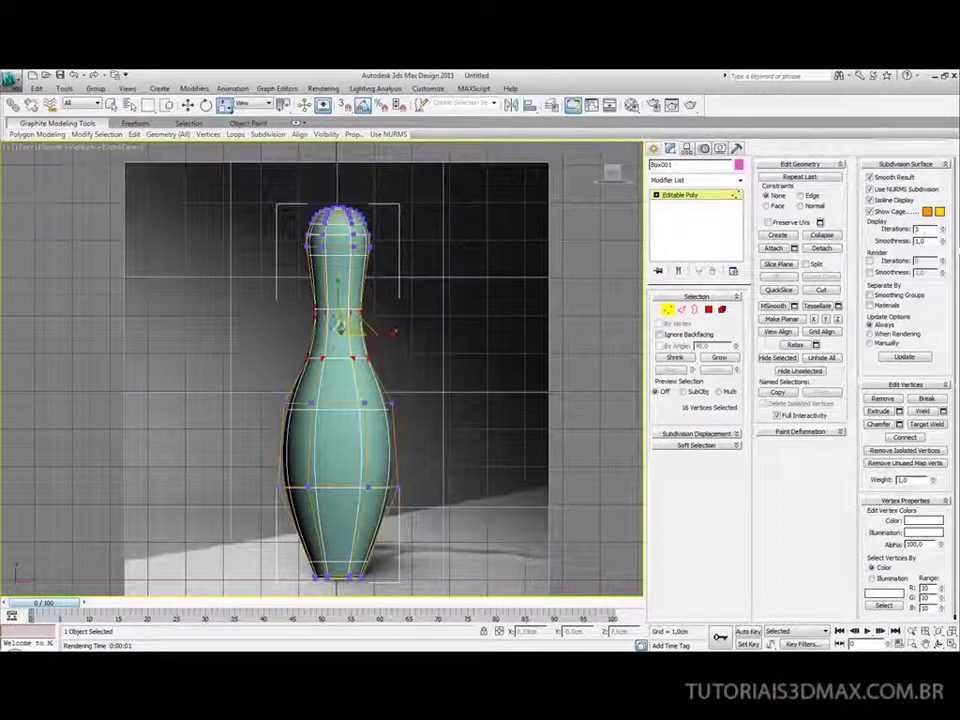
pyautogui.moveTo(341, 348); pyautogui.dragTo(340, 374, button='middle')
pyautogui.moveTo(339, 319); pyautogui.dragTo(341, 372, button='middle')
pyautogui.scroll(2, 341, 354)
pyautogui.scroll(4, 341, 374)
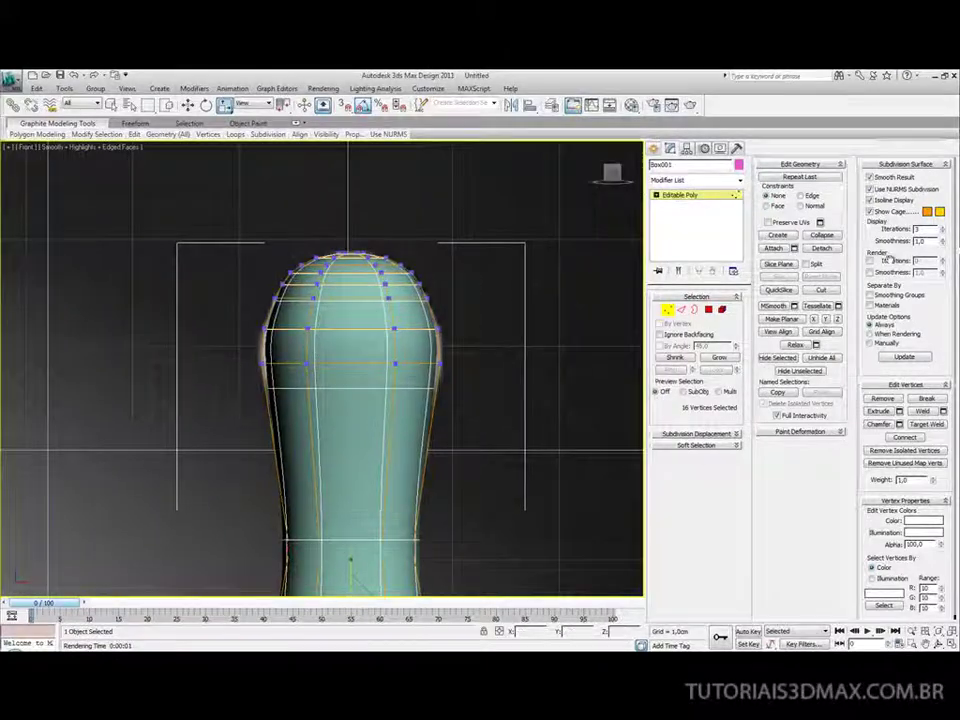
pyautogui.scroll(6, 330, 320)
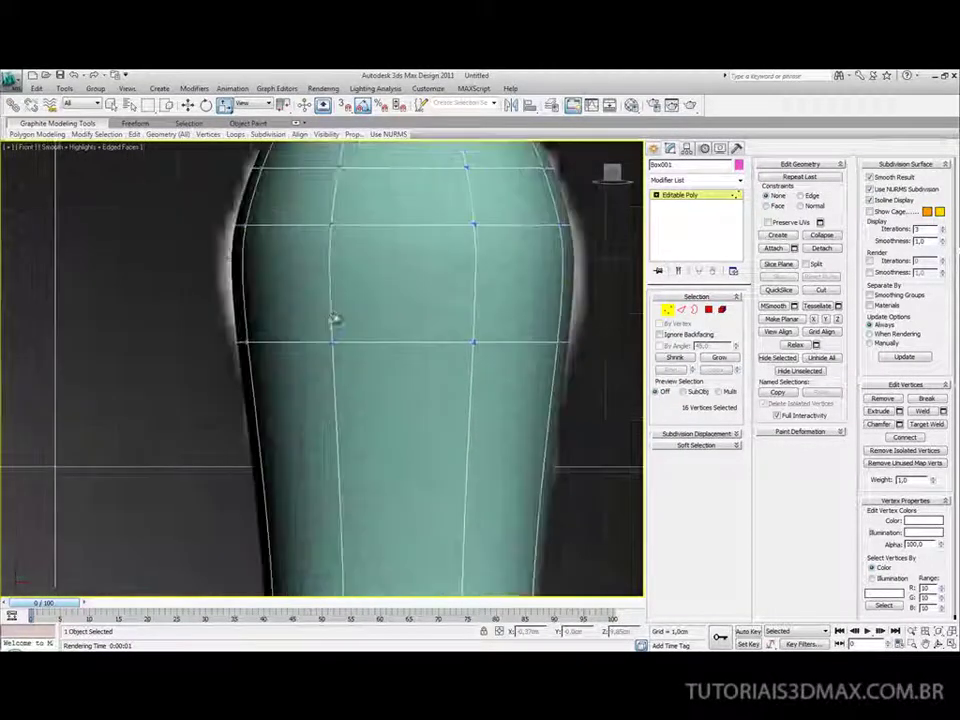
pyautogui.scroll(-5, 274, 349)
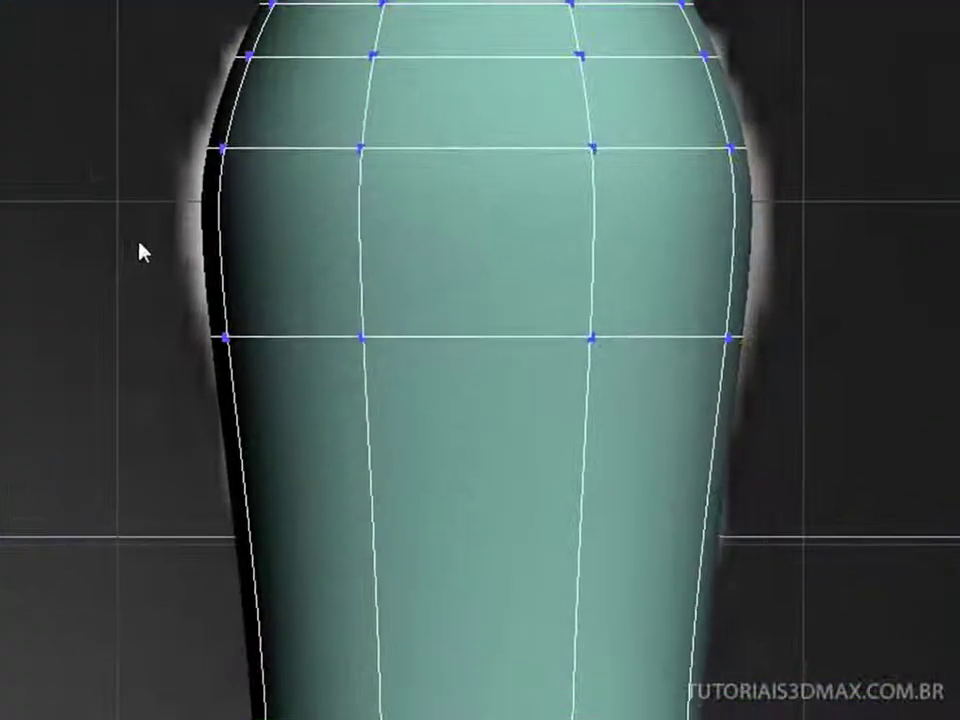
pyautogui.moveTo(193, 328); pyautogui.dragTo(531, 533)
pyautogui.moveTo(916, 690); pyautogui.dragTo(916, 690)
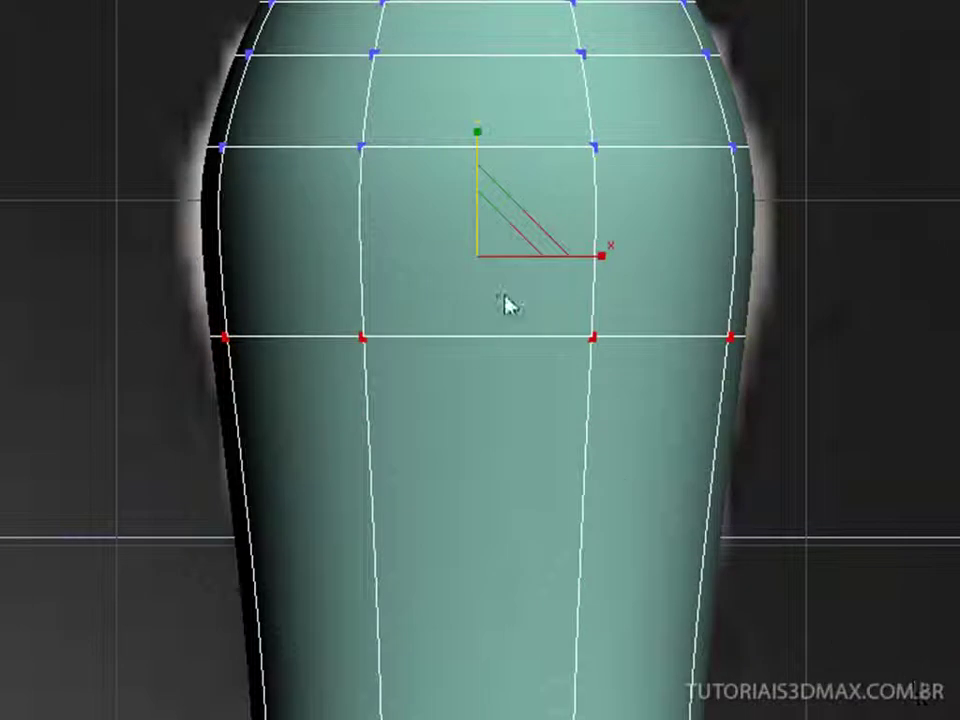
pyautogui.click(176, 347)
pyautogui.moveTo(159, 302); pyautogui.dragTo(765, 415)
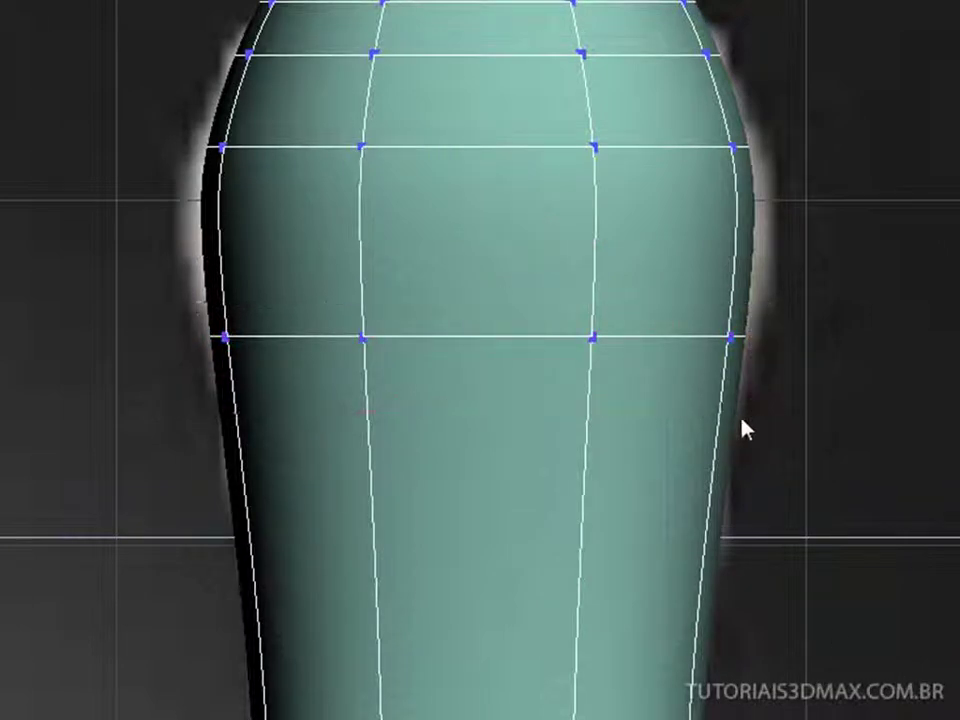
pyautogui.moveTo(88, 292); pyautogui.dragTo(825, 448)
pyautogui.moveTo(34, 291); pyautogui.dragTo(886, 409)
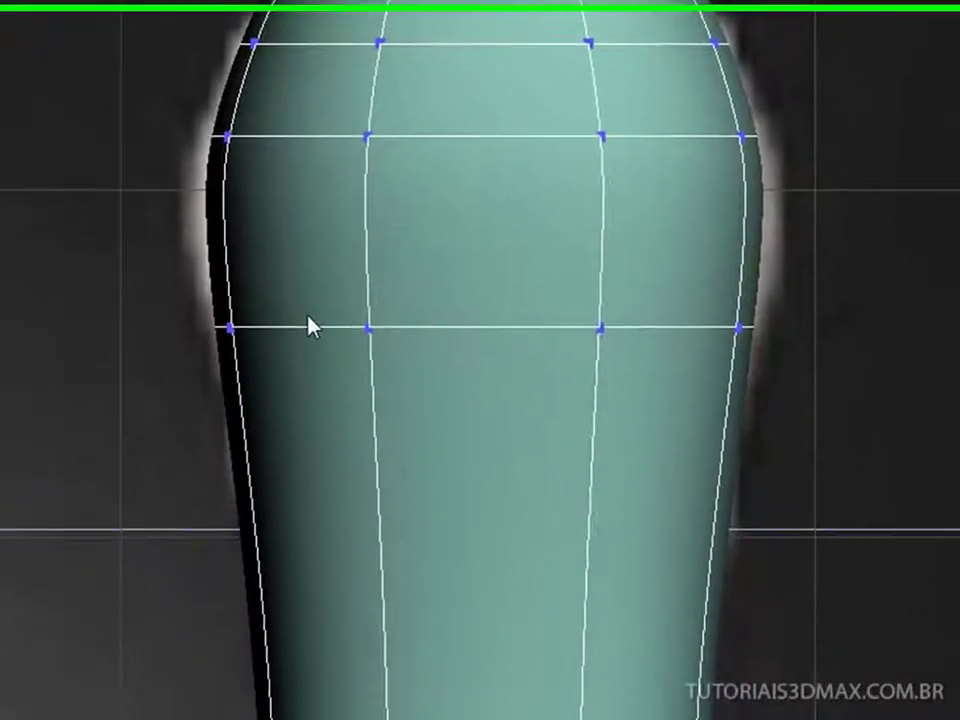
pyautogui.moveTo(78, 158); pyautogui.dragTo(925, 690)
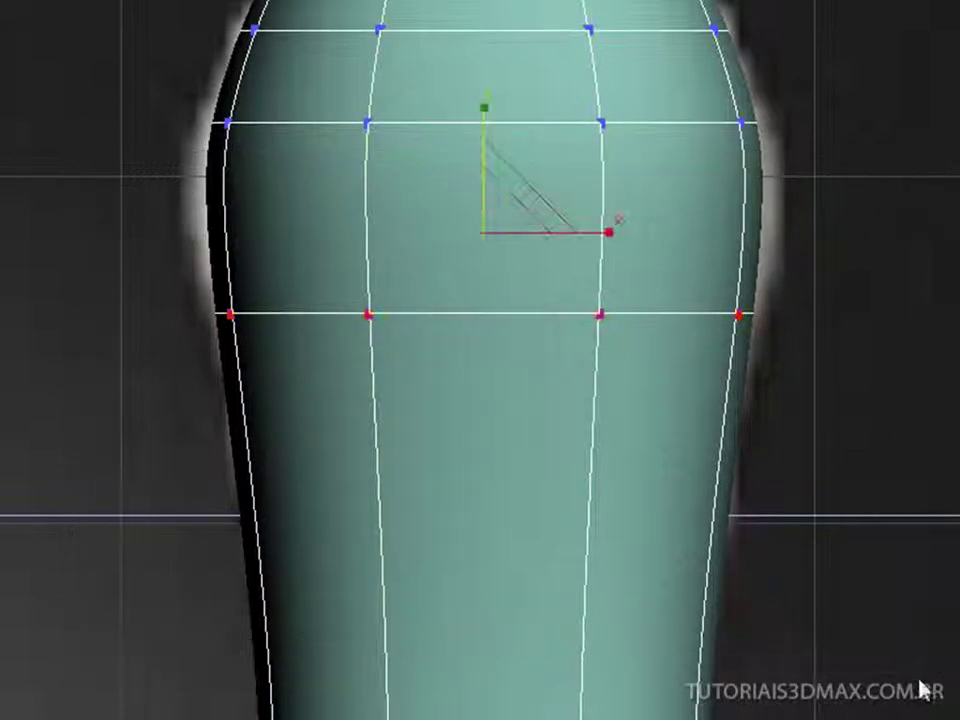
pyautogui.moveTo(104, 265); pyautogui.dragTo(857, 429)
pyautogui.moveTo(39, 212); pyautogui.dragTo(870, 478)
pyautogui.click(83, 206)
# Step: Select the lowest vertex row of the pin's head and scale it slightly outward in the perspective view
pyautogui.moveTo(113, 196); pyautogui.dragTo(870, 564)
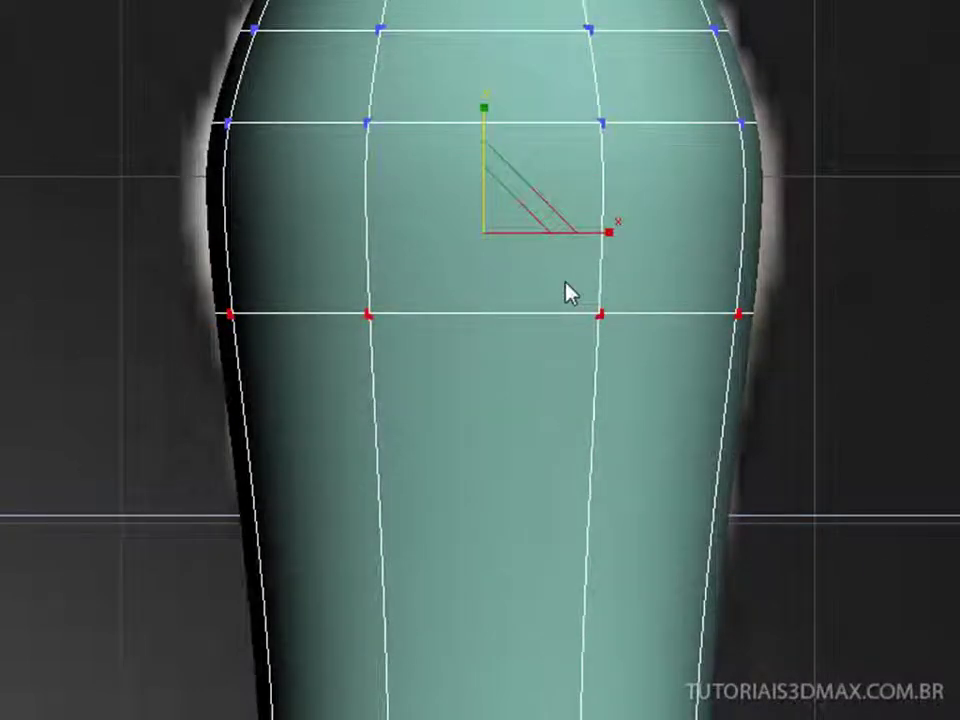
pyautogui.press('p')
pyautogui.keyDown('alt'); pyautogui.moveTo(537, 262); pyautogui.dragTo(517, 260, button='middle'); pyautogui.keyUp('alt')
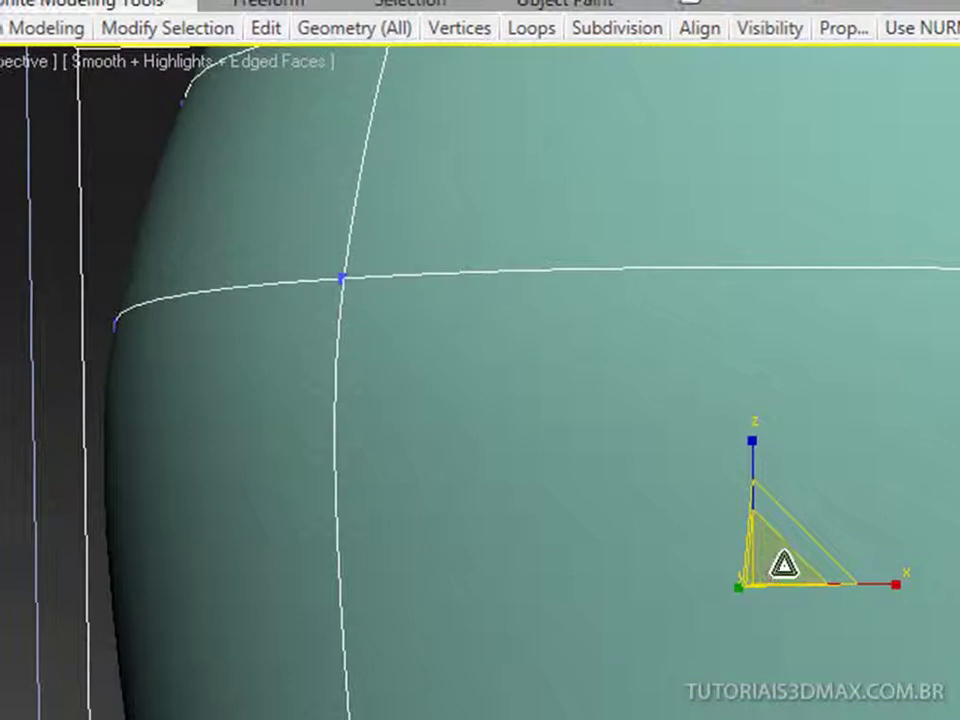
pyautogui.moveTo(783, 565); pyautogui.dragTo(787, 563)
# Step: Select the second-lowest vertex row of the head and fine-tune its scale in the perspective view
pyautogui.press('f')
pyautogui.press('z')
pyautogui.moveTo(788, 495); pyautogui.dragTo(773, 554, button='middle')
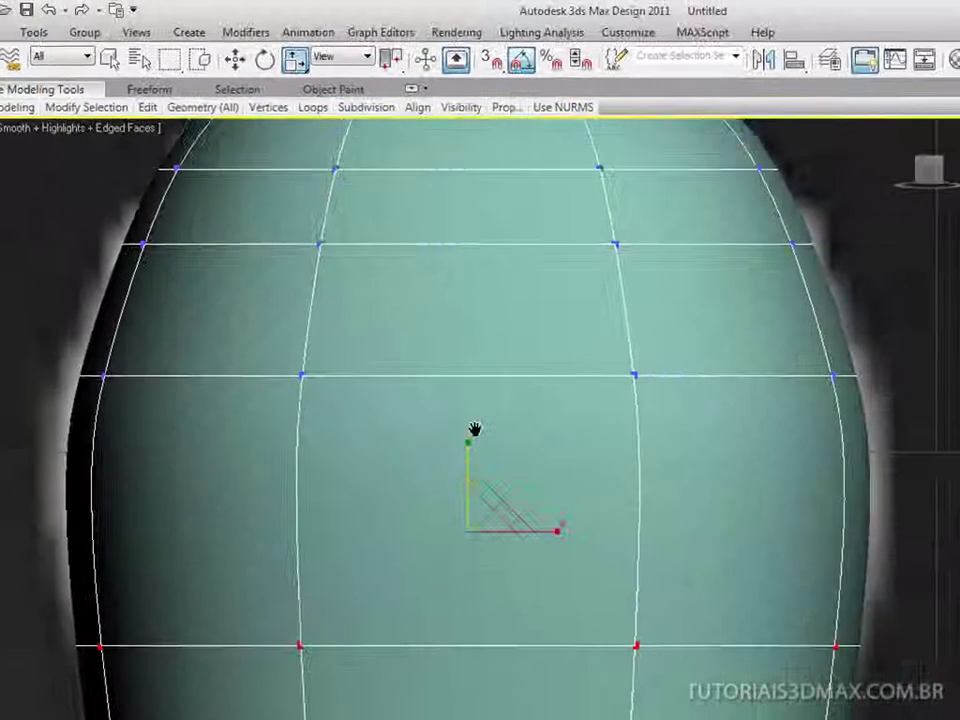
pyautogui.moveTo(467, 439); pyautogui.dragTo(463, 445, button='middle')
pyautogui.moveTo(30, 297); pyautogui.dragTo(932, 551)
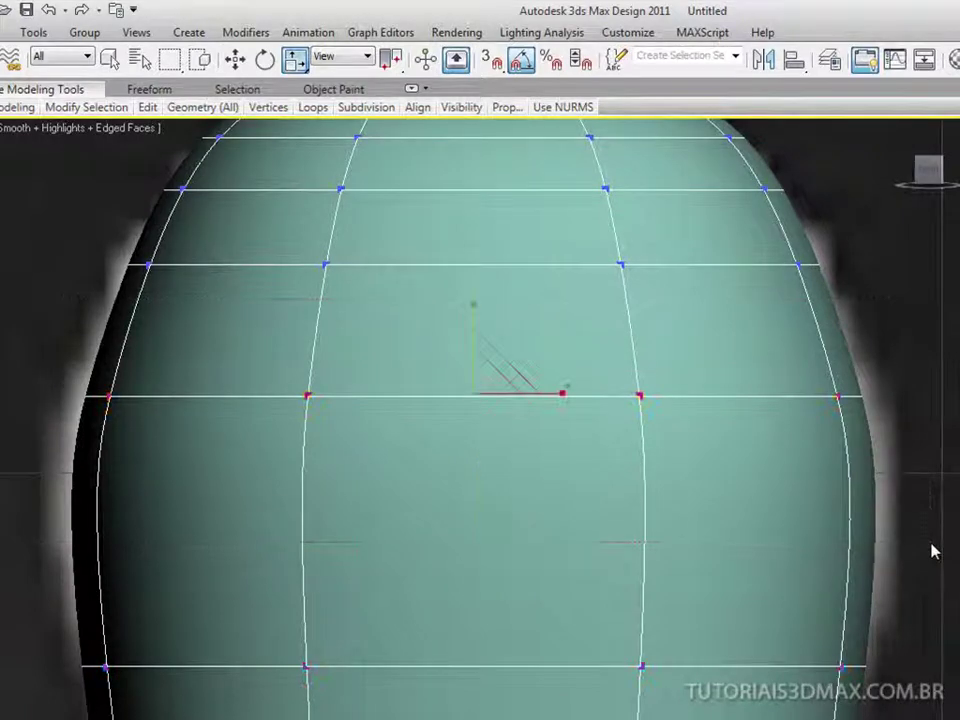
pyautogui.press('p')
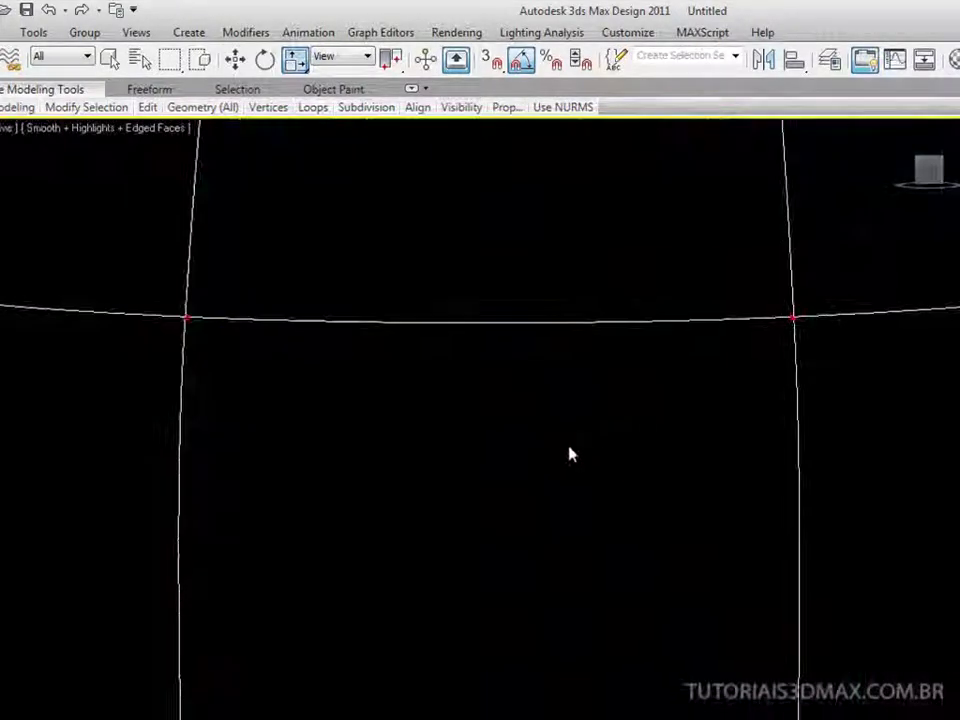
pyautogui.scroll(-3, 572, 453)
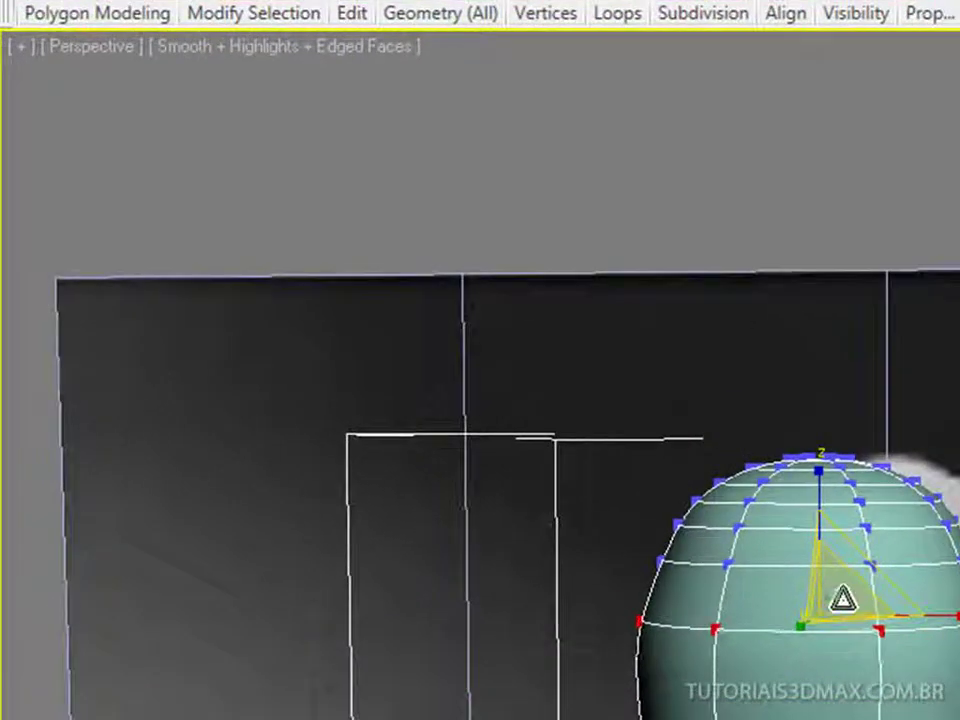
pyautogui.moveTo(843, 599); pyautogui.dragTo(836, 607)
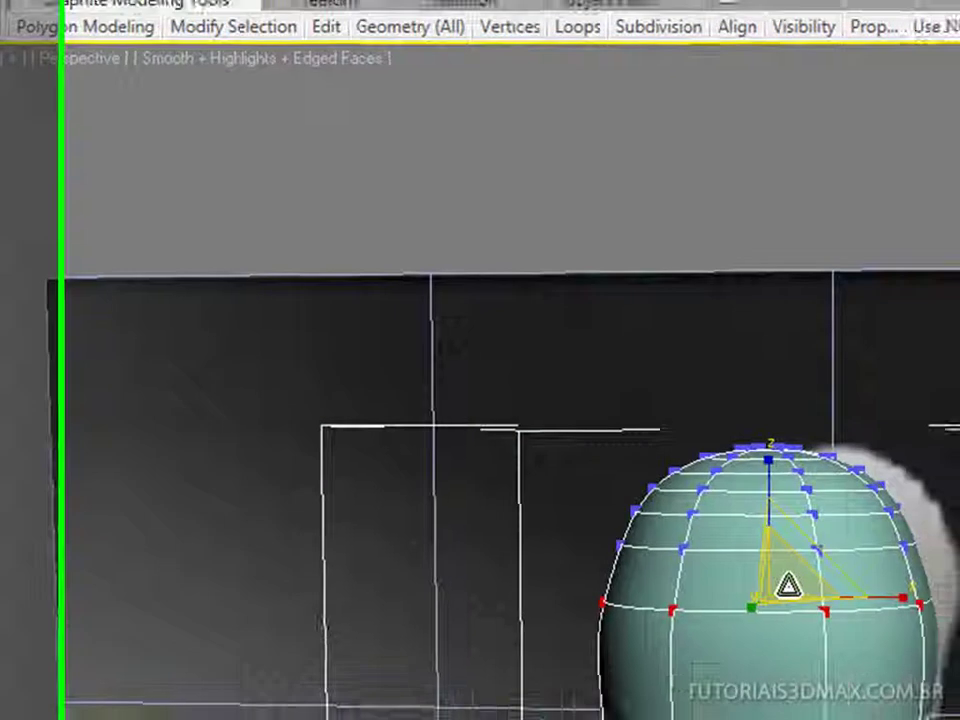
# Step: Select the third vertex row from the head's base, move it down in the front view and scale it outward in the perspective view
pyautogui.scroll(5, 838, 602)
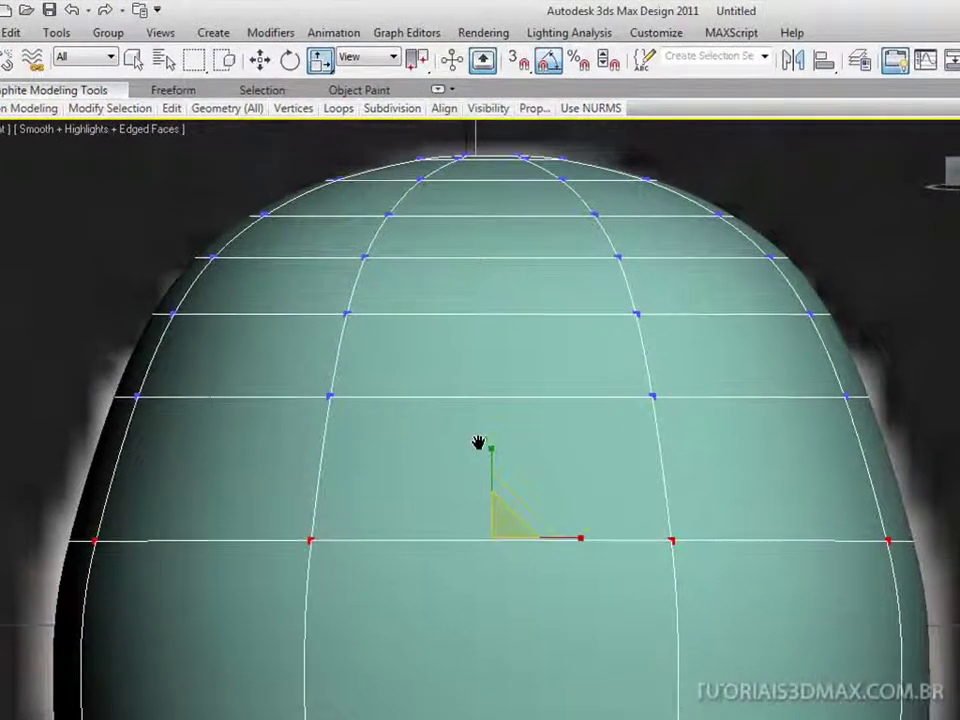
pyautogui.moveTo(28, 360); pyautogui.dragTo(930, 452)
pyautogui.press('w')
pyautogui.moveTo(482, 318); pyautogui.dragTo(466, 380)
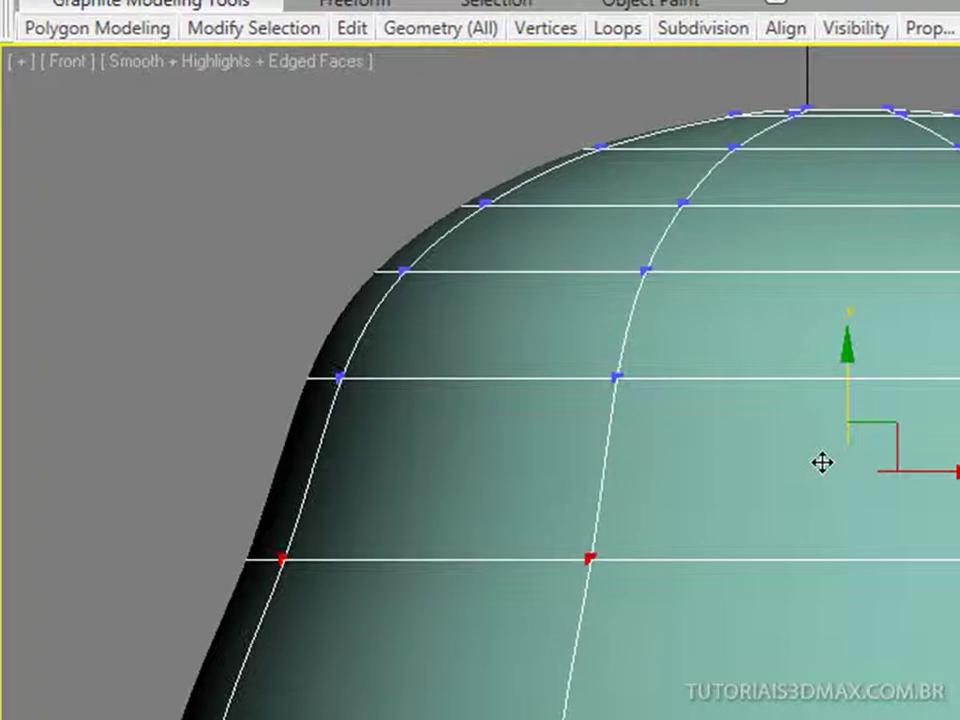
pyautogui.moveTo(822, 462); pyautogui.dragTo(820, 470)
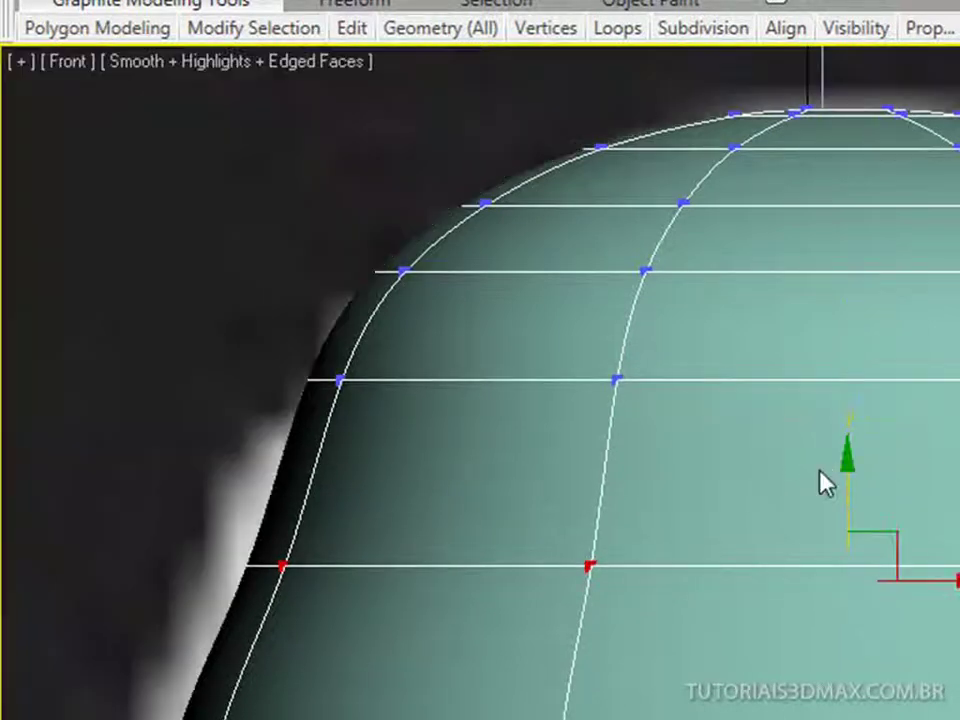
pyautogui.press('p')
pyautogui.scroll(-5, 814, 476)
pyautogui.scroll(2, 804, 596)
pyautogui.press('r')
pyautogui.moveTo(776, 625); pyautogui.dragTo(793, 610)
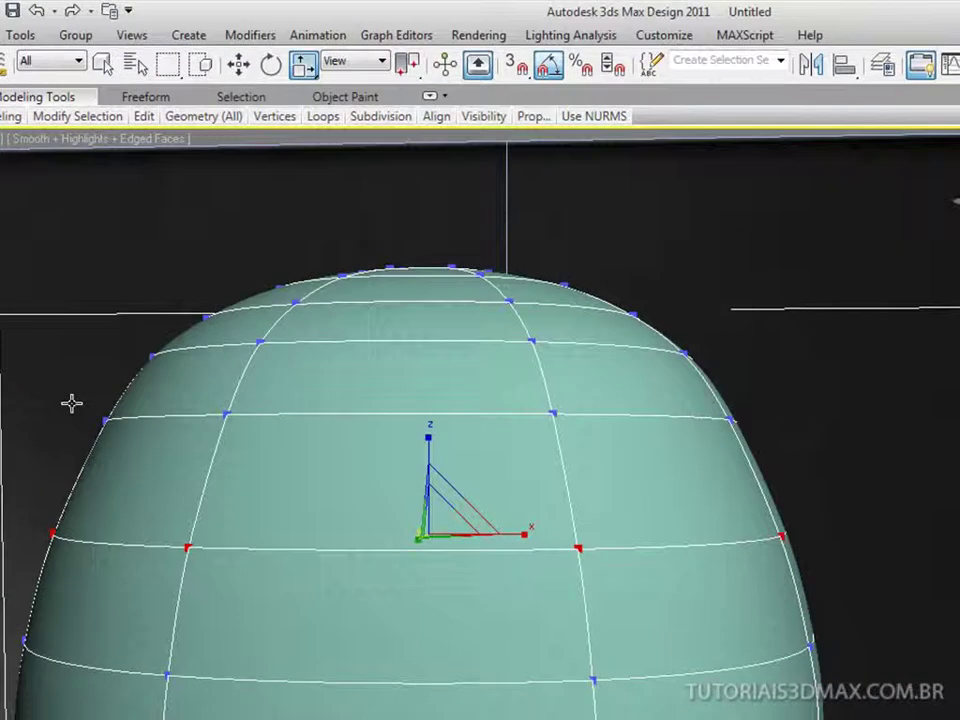
# Step: Select the fourth vertex row from the head's base, lower it in the front view and scale it outward to round the head
pyautogui.press('f')
pyautogui.press('z')
pyautogui.moveTo(488, 412); pyautogui.dragTo(928, 443)
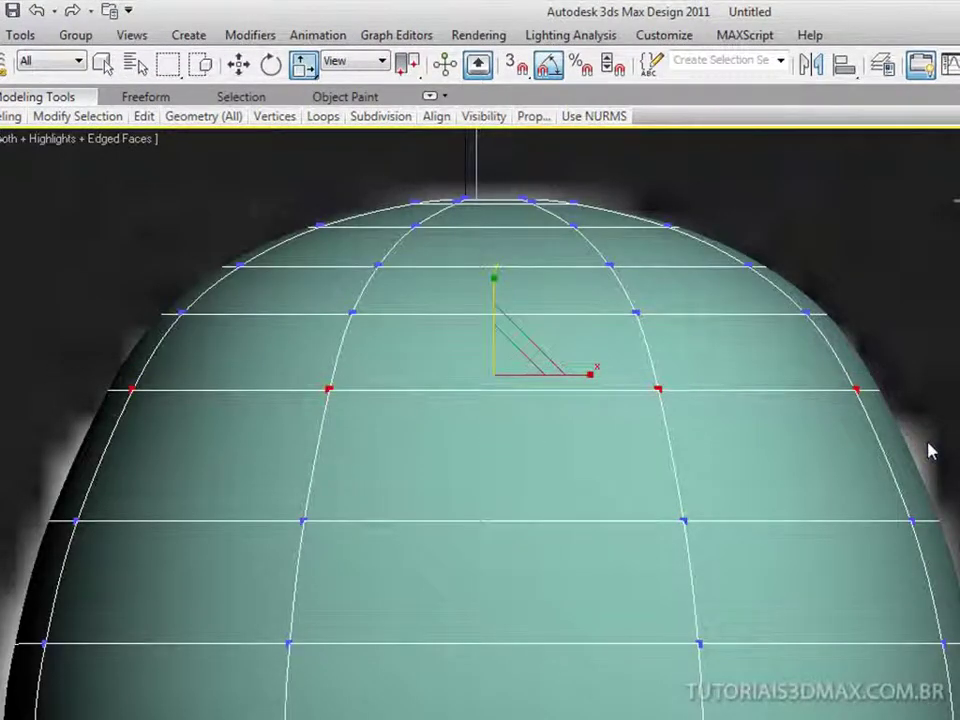
pyautogui.press('w')
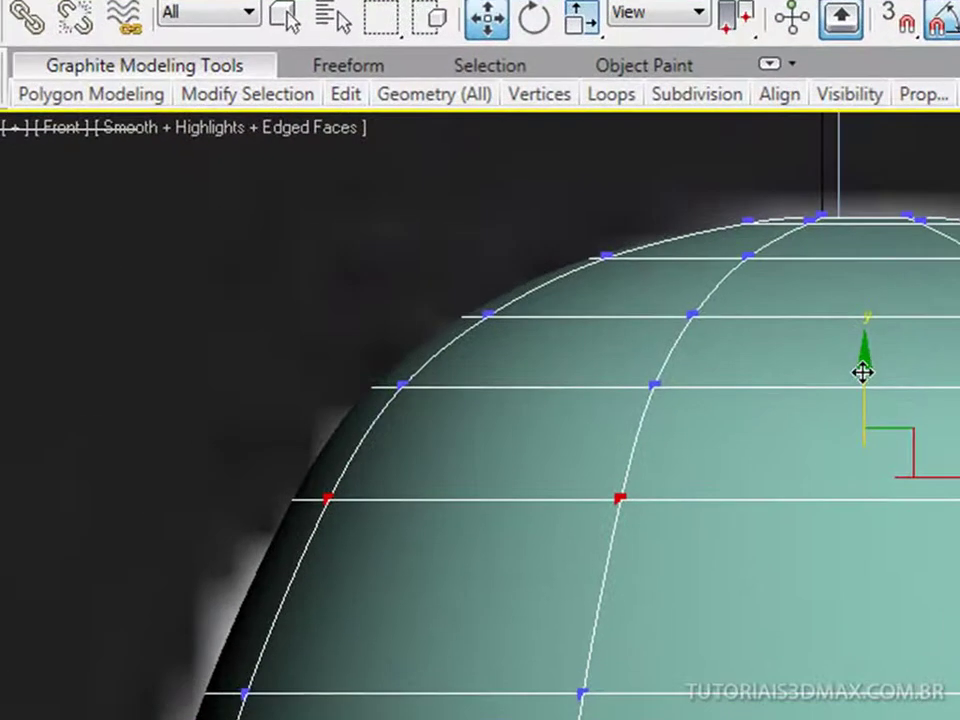
pyautogui.moveTo(862, 372); pyautogui.dragTo(857, 422)
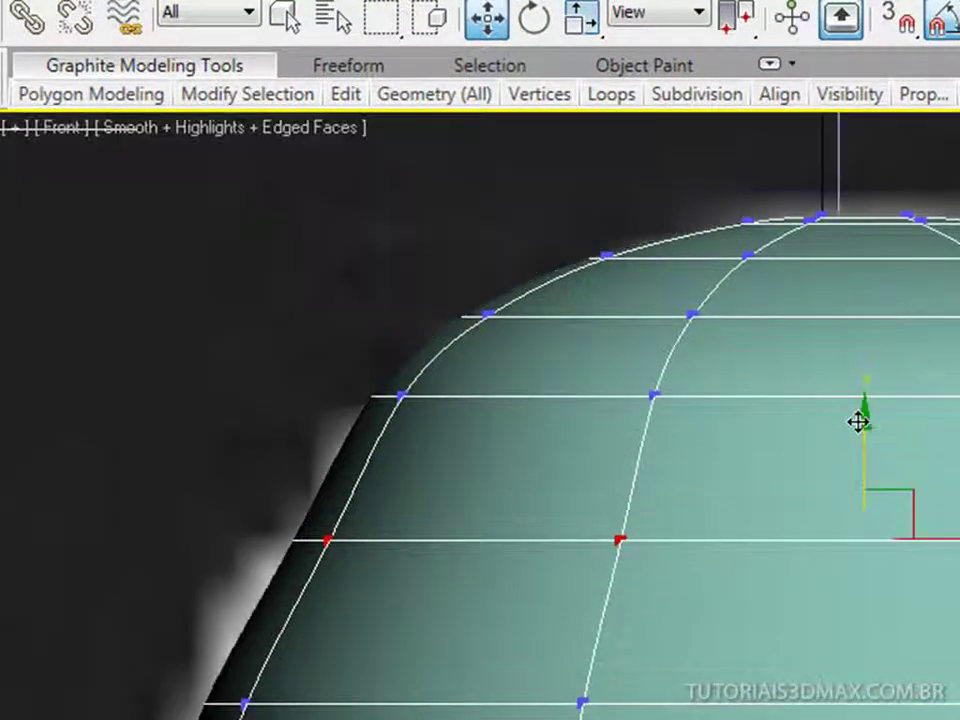
pyautogui.press('p')
pyautogui.scroll(-5, 845, 444)
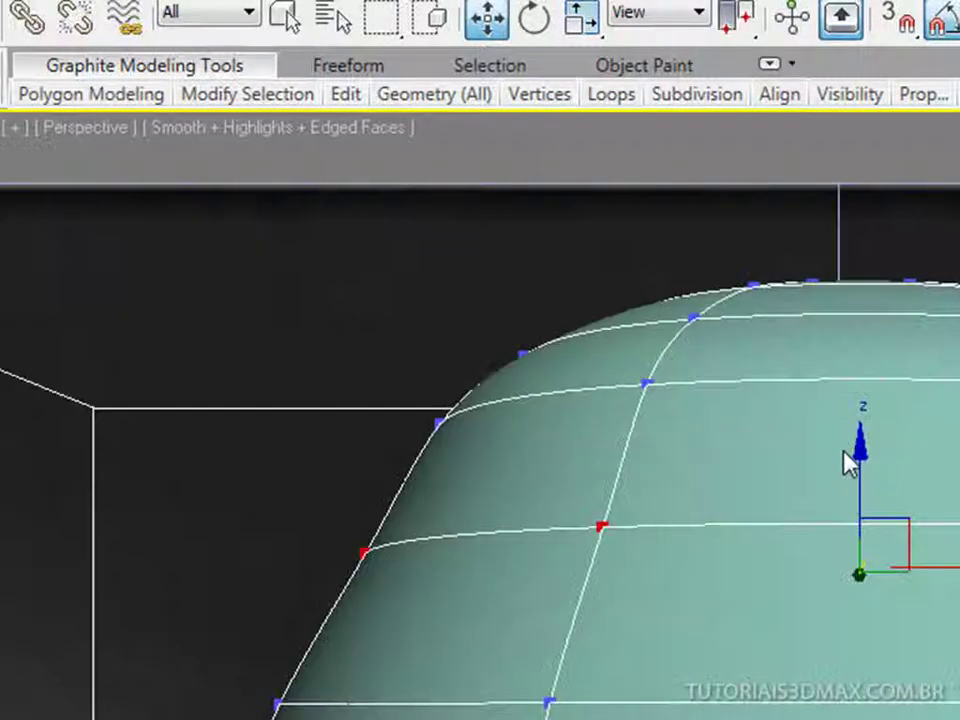
pyautogui.press('r')
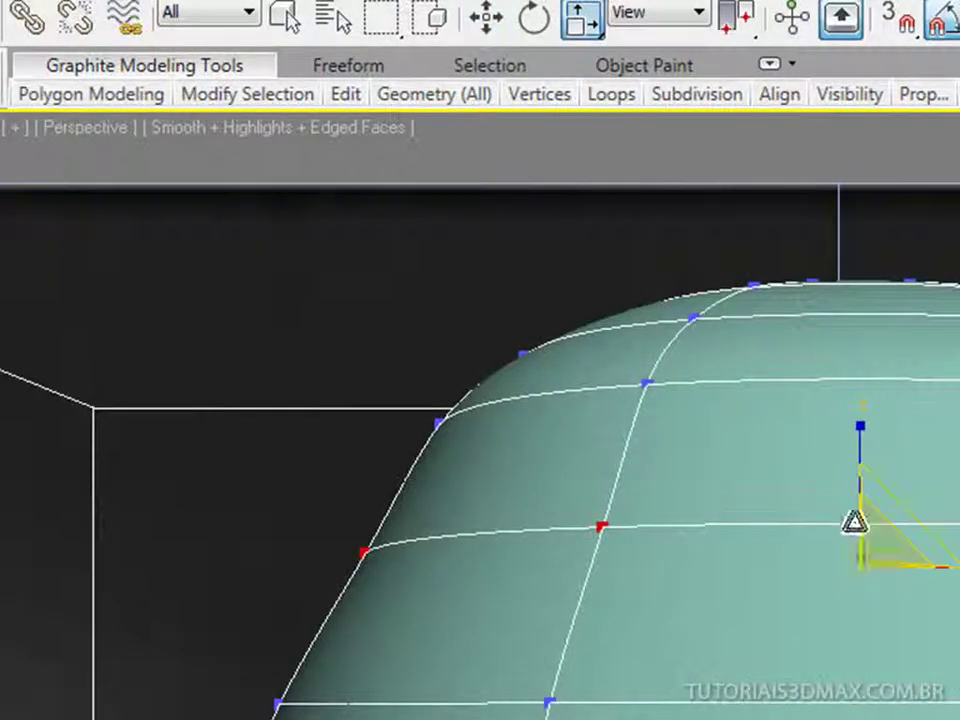
pyautogui.keyDown('alt'); pyautogui.moveTo(853, 514); pyautogui.dragTo(835, 565, button='middle'); pyautogui.keyUp('alt')
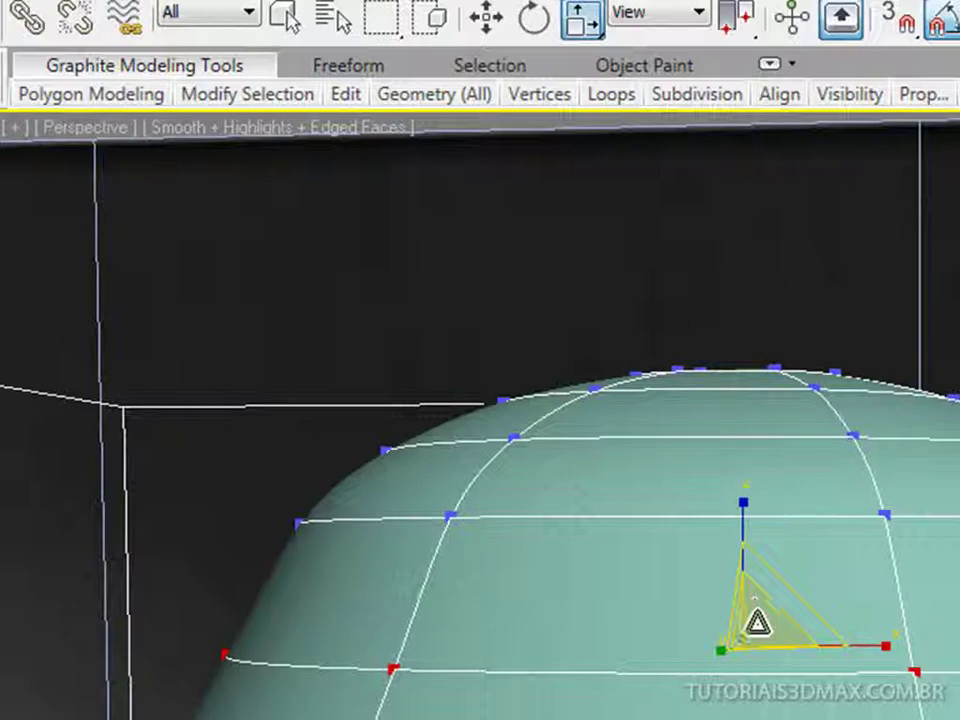
pyautogui.moveTo(758, 620); pyautogui.dragTo(764, 611)
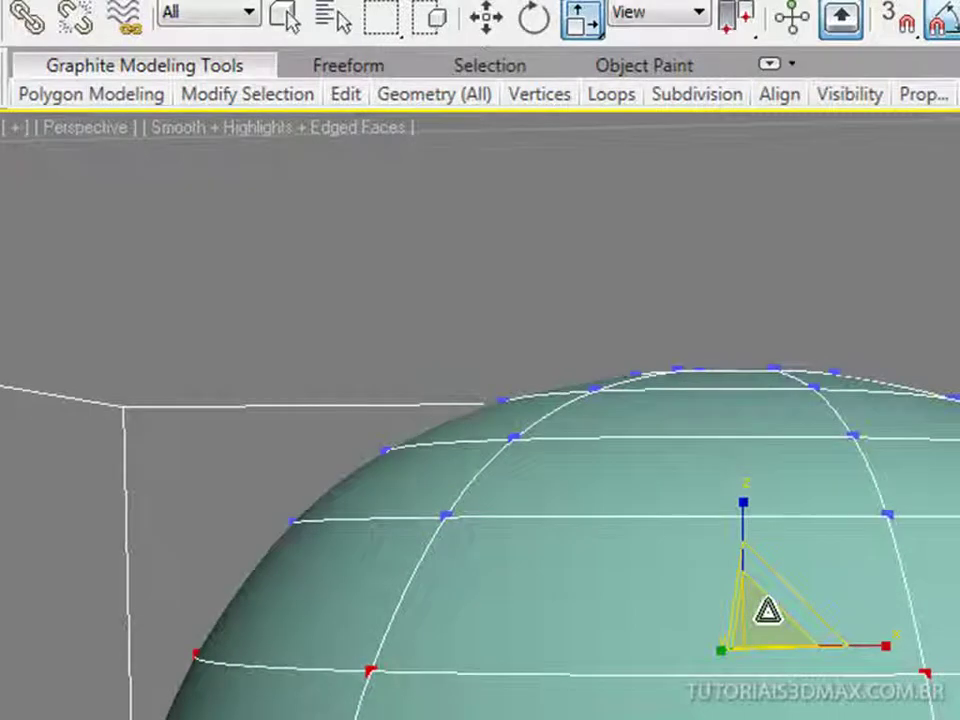
# Step: Select the two adjacent vertex rows on the upper head, lower them in the front view and scale them slightly outward in perspective
pyautogui.press('f')
pyautogui.scroll(6, 806, 536)
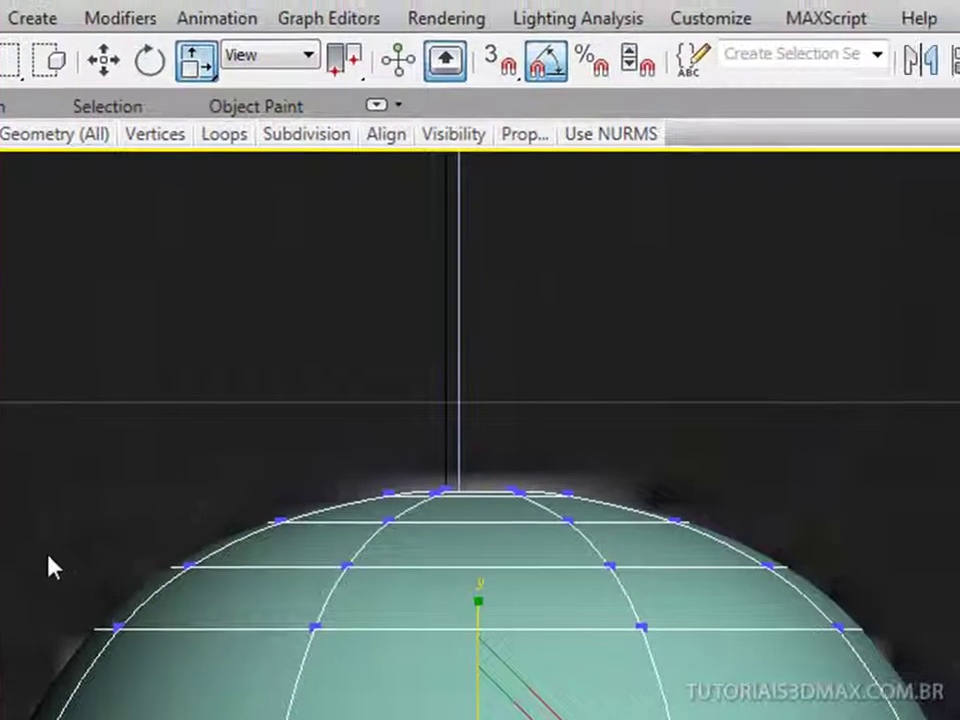
pyautogui.moveTo(45, 556); pyautogui.dragTo(912, 668)
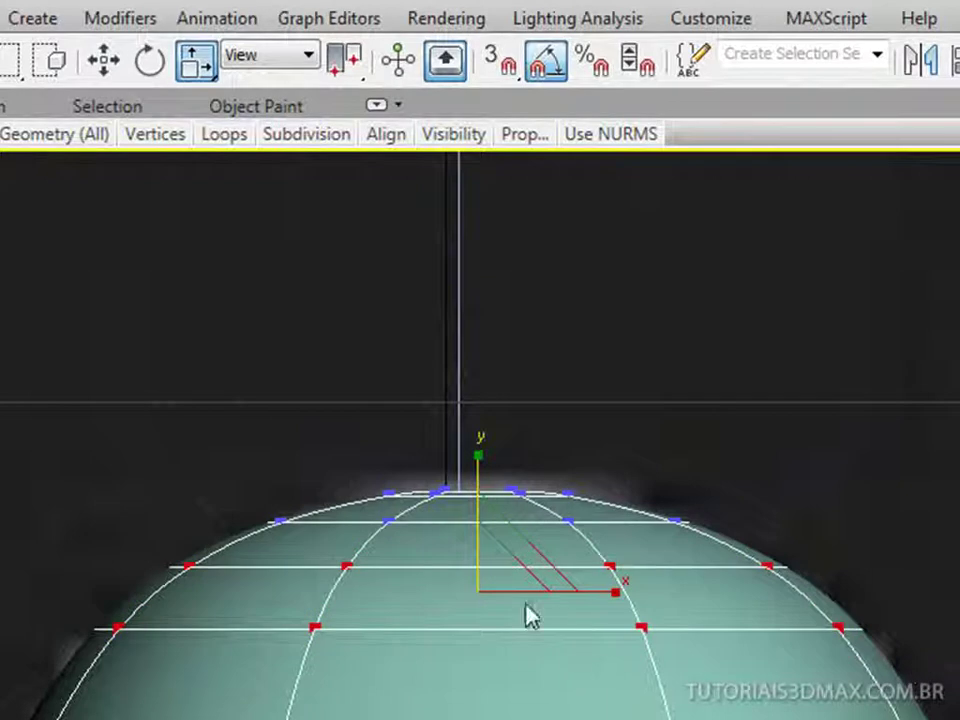
pyautogui.press('w')
pyautogui.moveTo(476, 502); pyautogui.dragTo(474, 515)
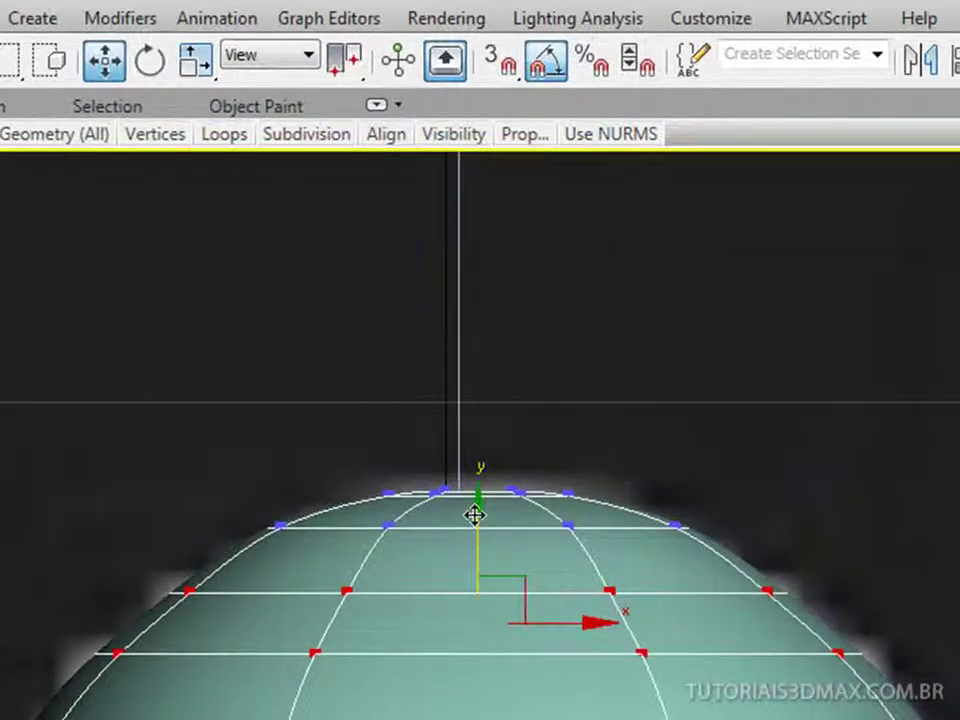
pyautogui.press('f')
pyautogui.scroll(-5, 474, 515)
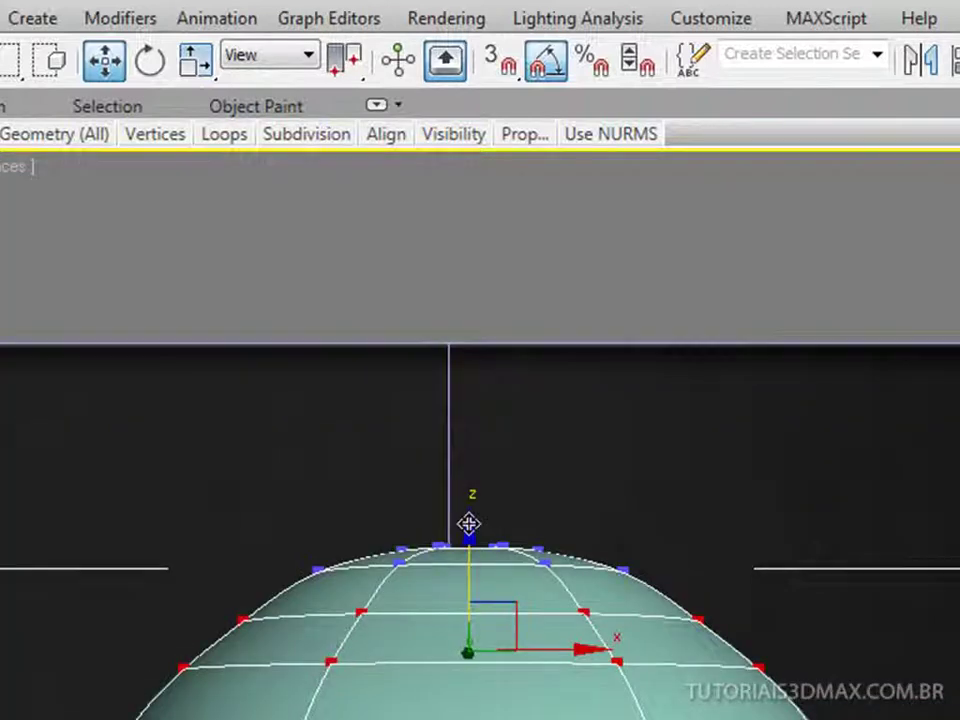
pyautogui.press('r')
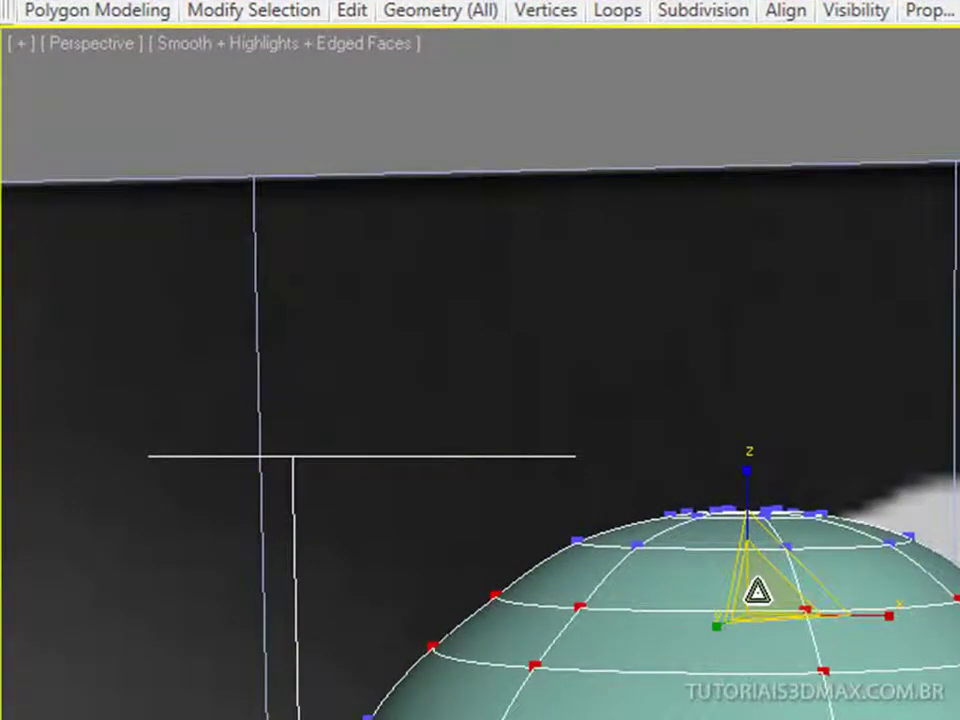
pyautogui.moveTo(758, 595); pyautogui.dragTo(762, 585)
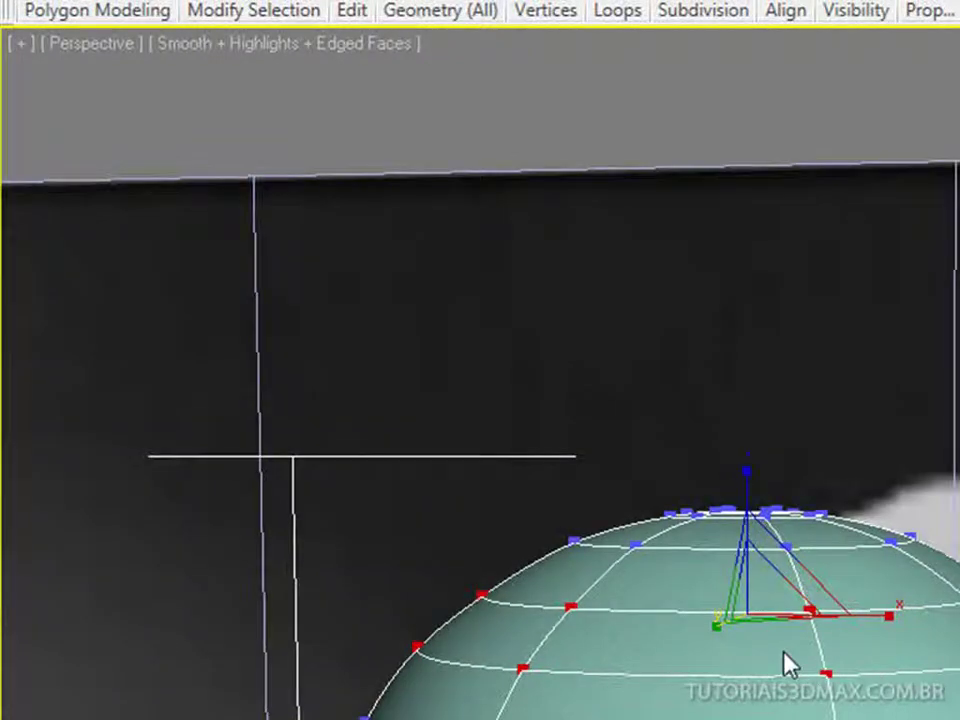
# Step: Render the whole pin in the perspective view and close the render window
pyautogui.scroll(-8, 788, 660)
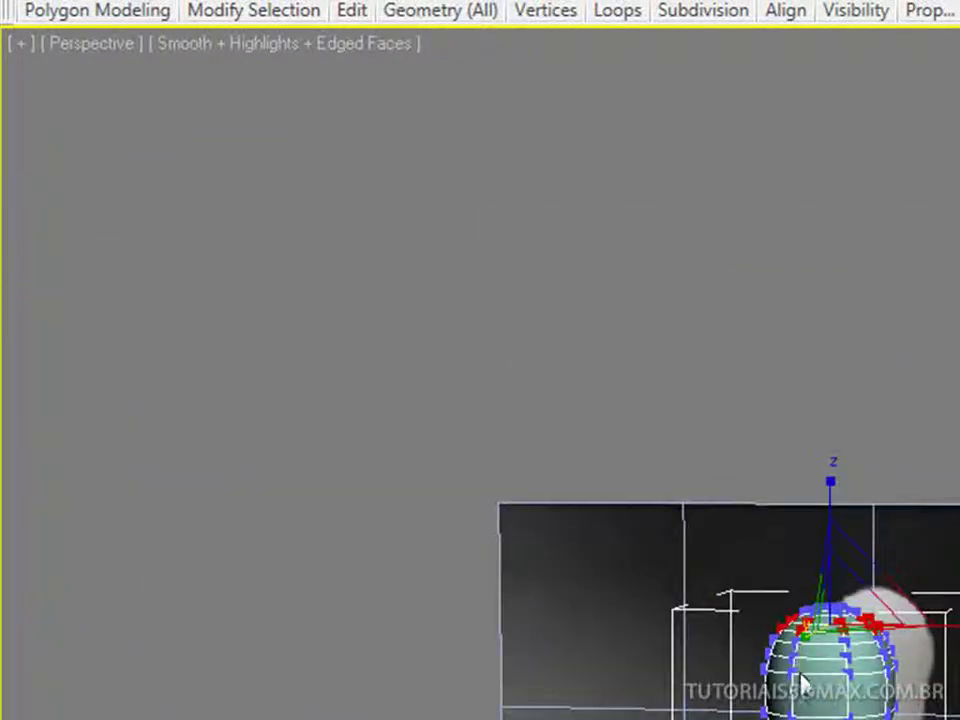
pyautogui.scroll(-3, 800, 682)
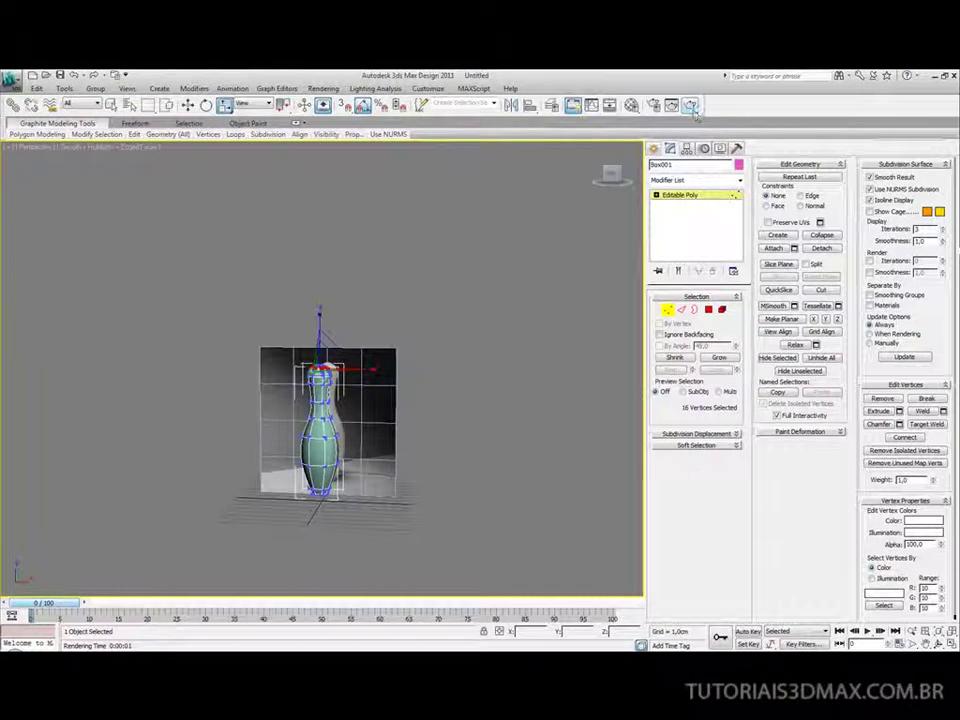
pyautogui.click(691, 107)
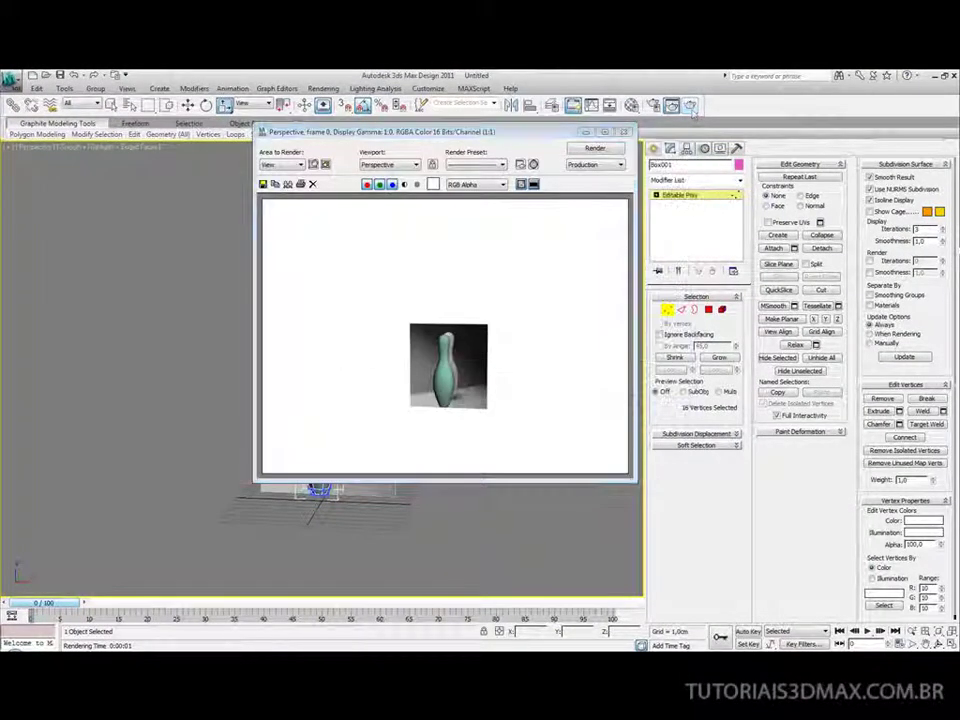
pyautogui.click(623, 131)
pyautogui.scroll(-2, 415, 290)
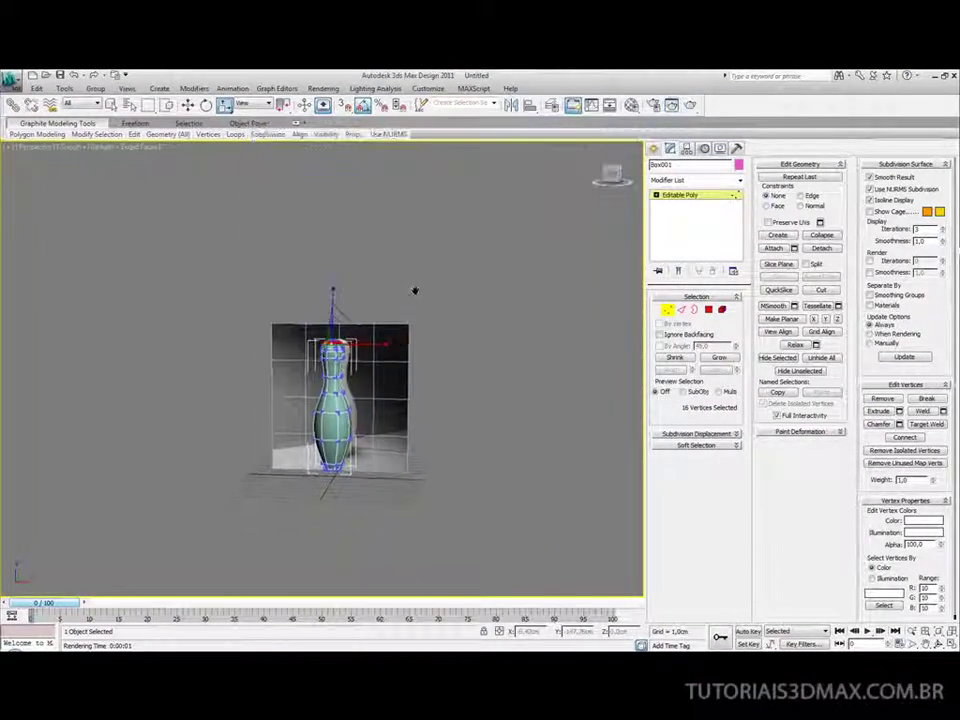
pyautogui.scroll(4, 415, 290)
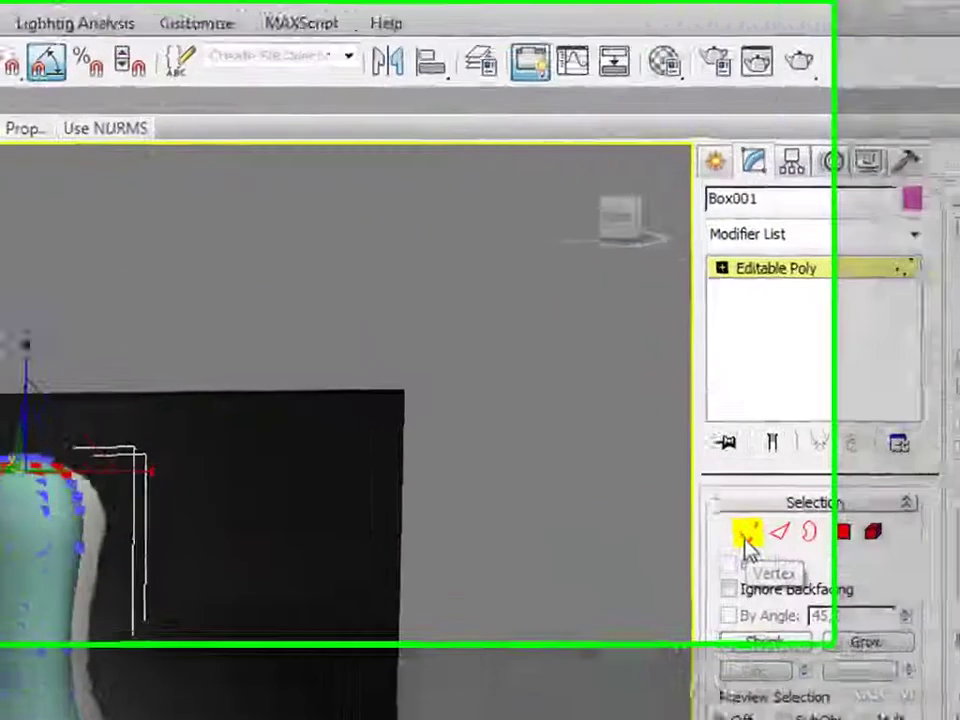
# Step: Leave vertex editing and examine the smoothed head's silhouette up close with edged faces toggled on and off
pyautogui.click(746, 537)
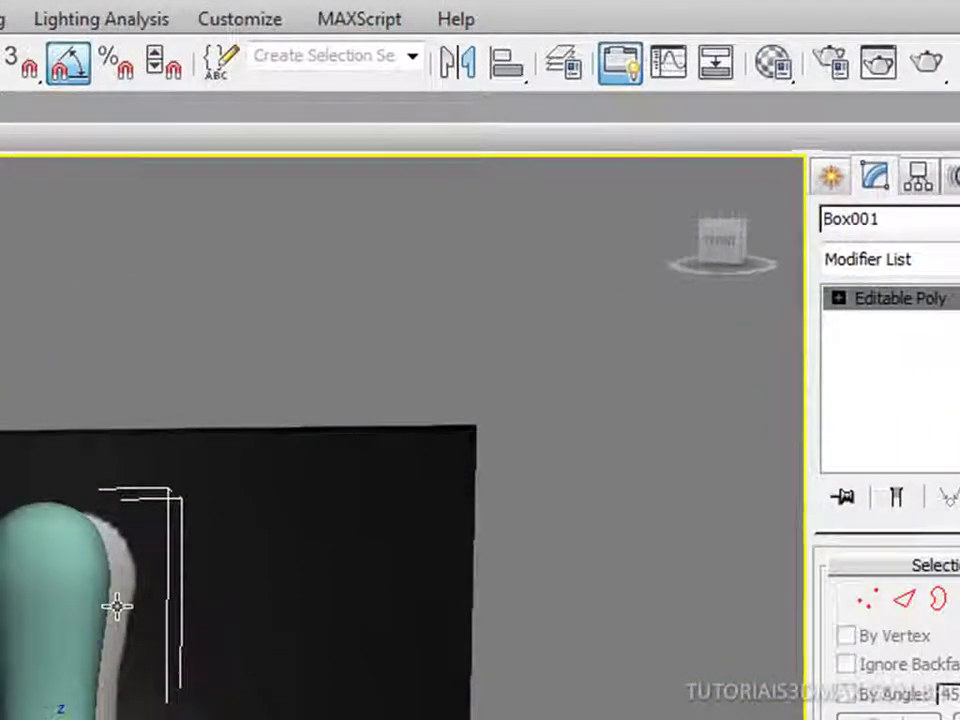
pyautogui.scroll(3, 105, 568)
pyautogui.moveTo(105, 568); pyautogui.dragTo(55, 660, button='middle')
pyautogui.scroll(6, 55, 660)
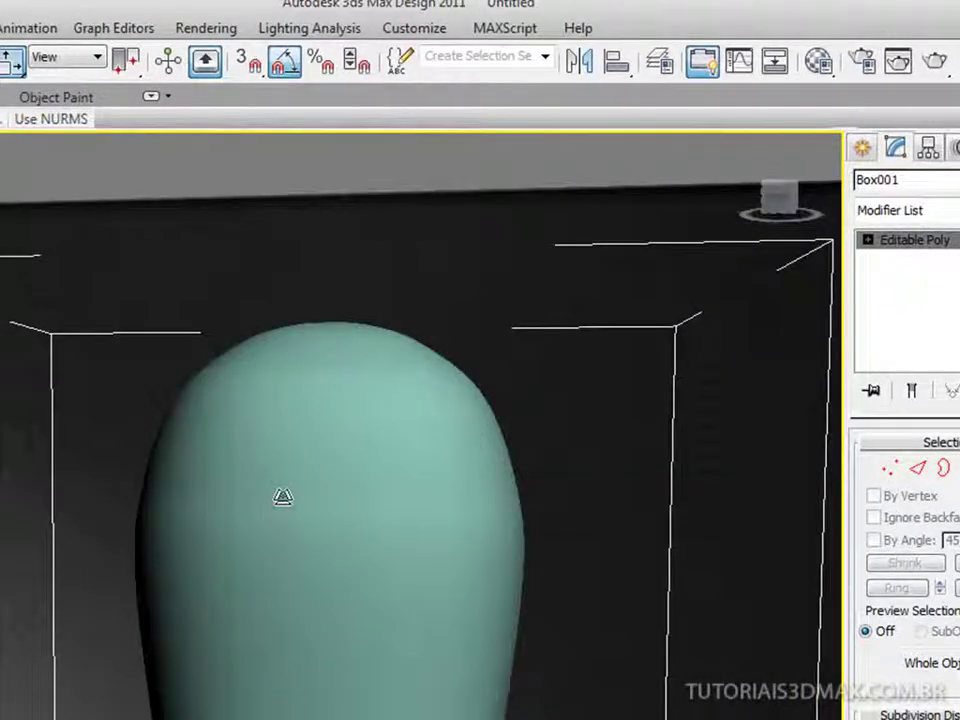
pyautogui.keyDown('alt'); pyautogui.moveTo(280, 510); pyautogui.dragTo(87, 667, button='middle'); pyautogui.keyUp('alt')
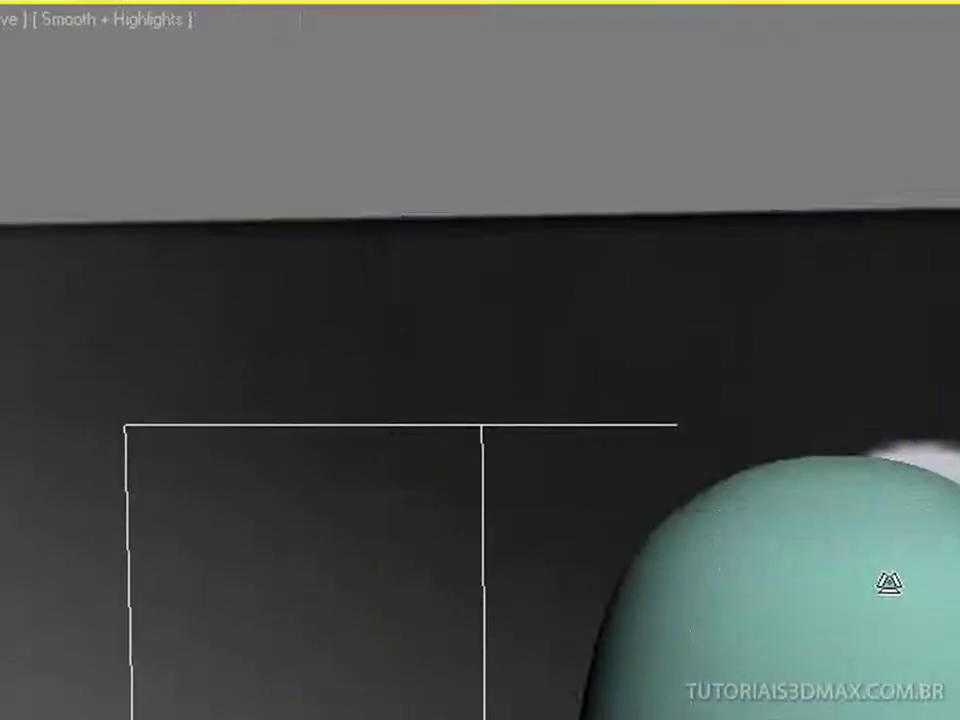
pyautogui.keyDown('alt'); pyautogui.moveTo(889, 583); pyautogui.dragTo(825, 480, button='middle'); pyautogui.keyUp('alt')
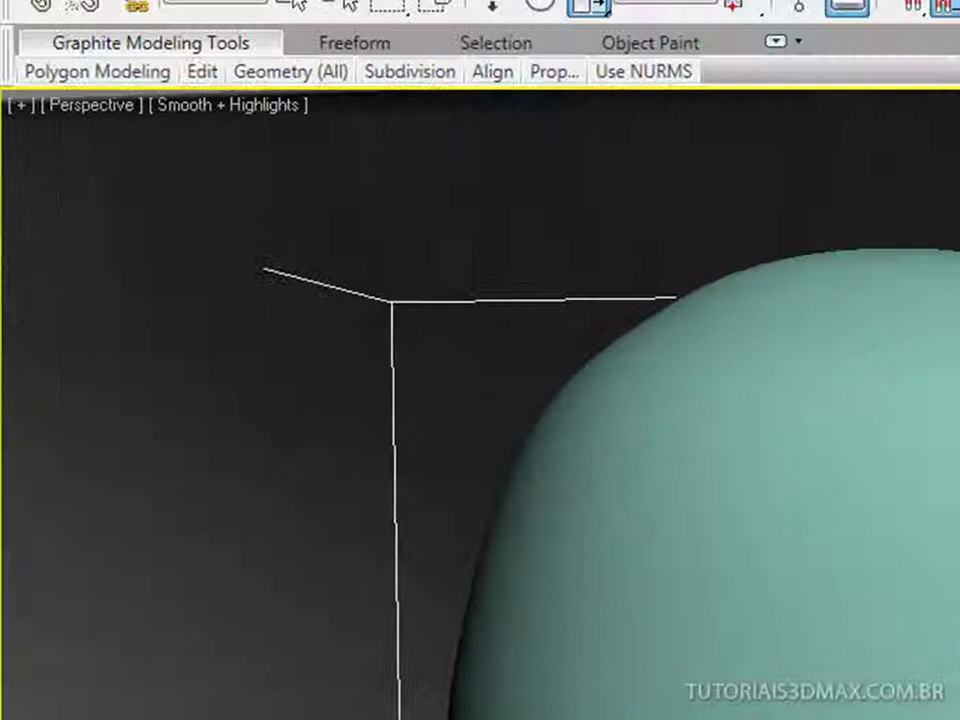
pyautogui.press('F4')
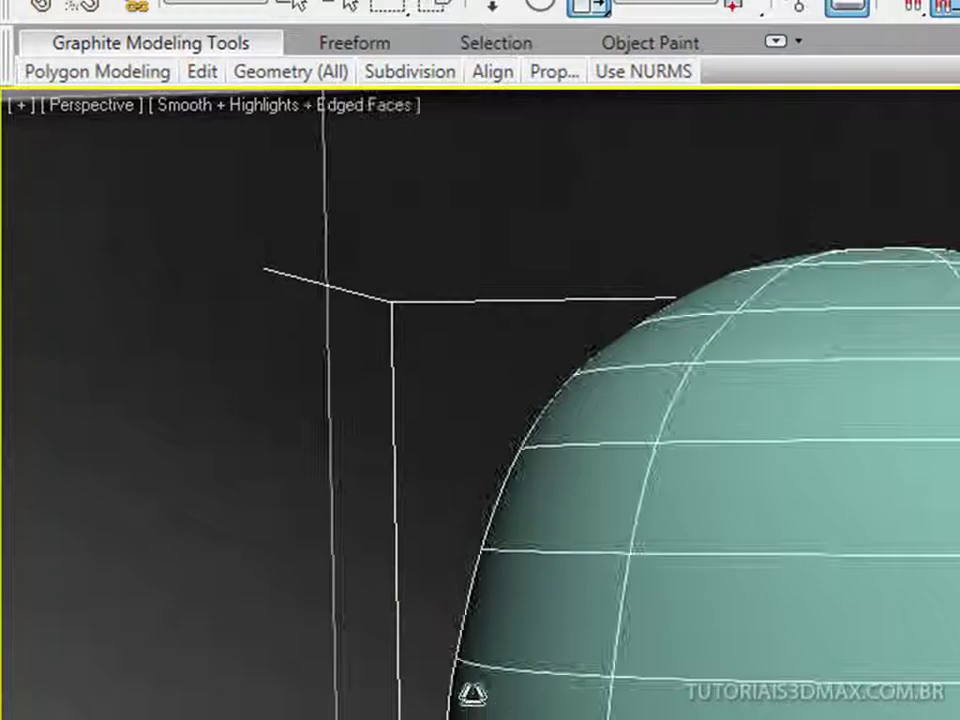
pyautogui.press('F4')
pyautogui.press('F4')
pyautogui.press('F4')
pyautogui.press('F4')
pyautogui.press('F4')
pyautogui.press('F4')
pyautogui.press('F4')
pyautogui.press('F4')
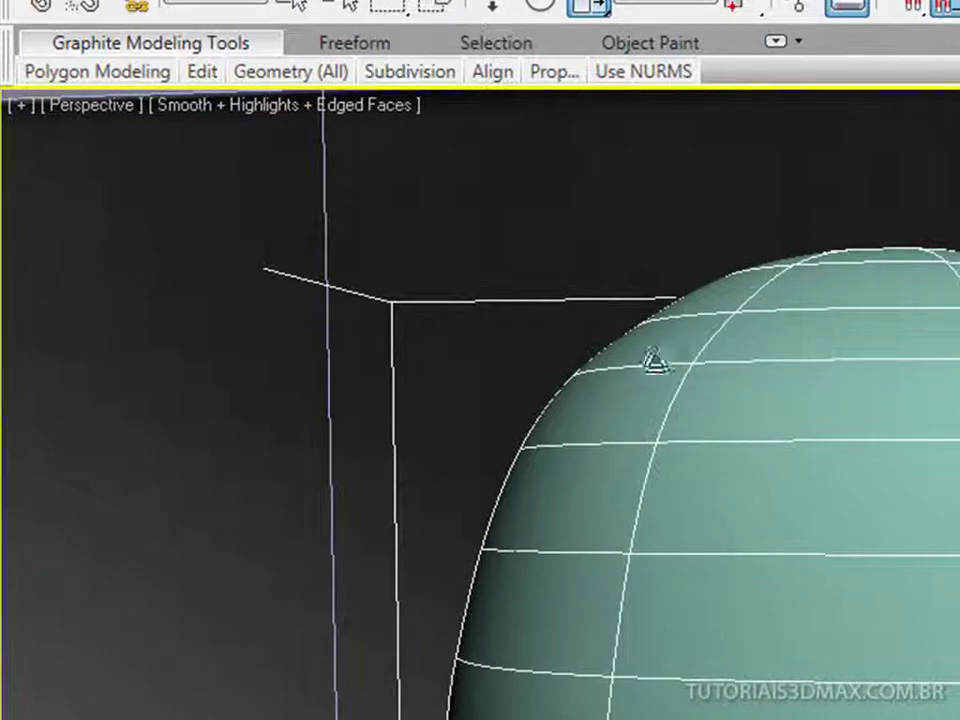
pyautogui.press('F4')
pyautogui.press('F4')
pyautogui.press('F4')
pyautogui.press('F4')
pyautogui.press('F4')
pyautogui.press('F4')
pyautogui.press('F4')
pyautogui.press('F4')
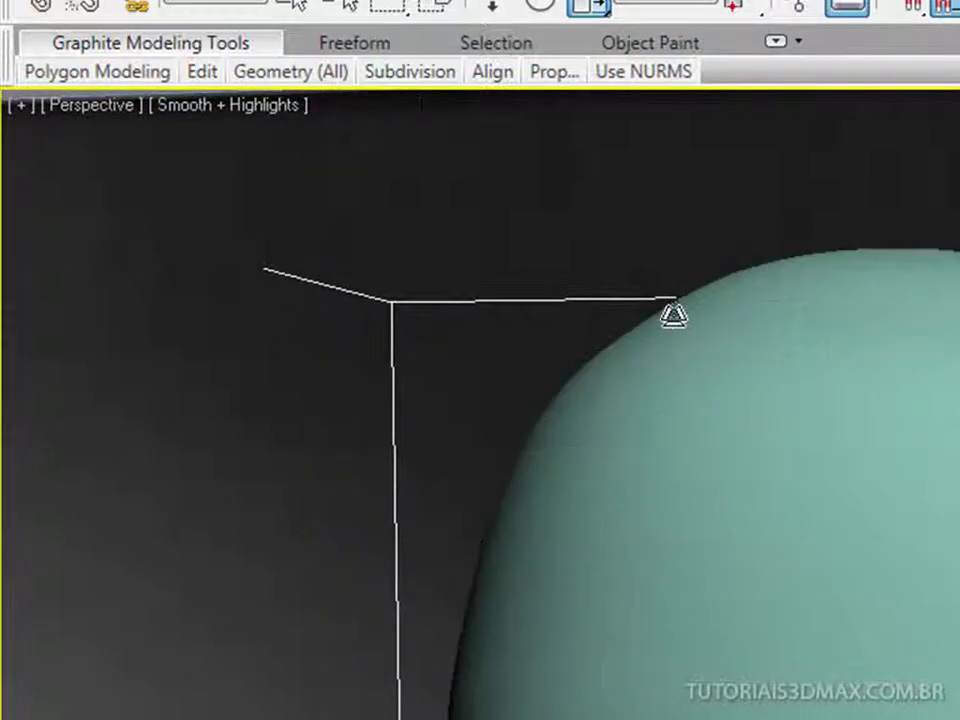
pyautogui.press('F4')
pyautogui.press('F4')
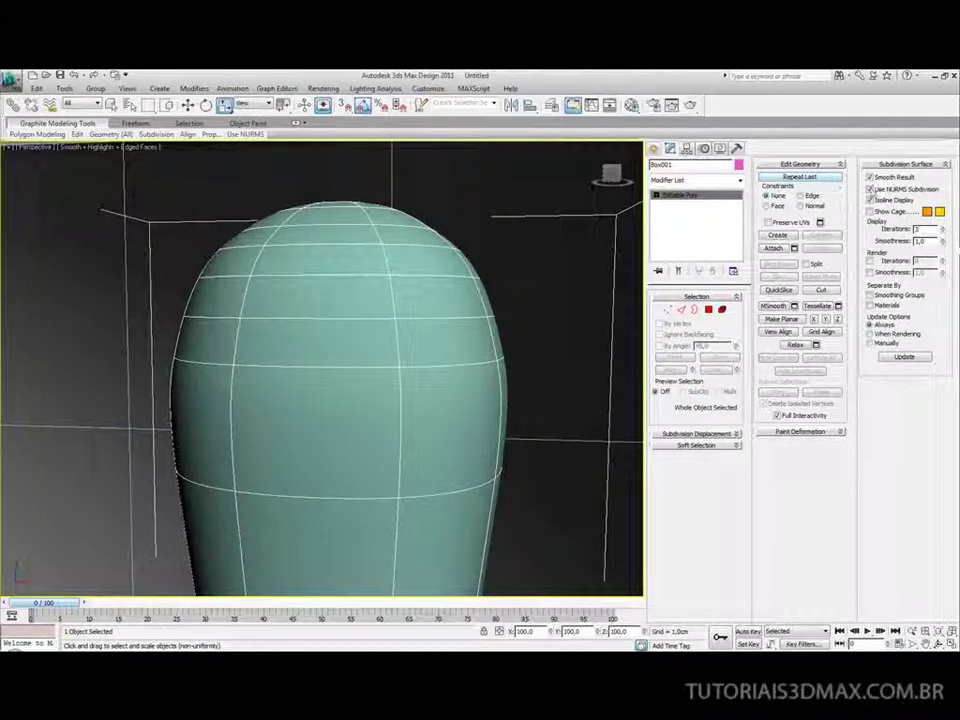
# Step: Turn off NURMS subdivision and switch the pin to edge editing with no edges selected
pyautogui.click(869, 189)
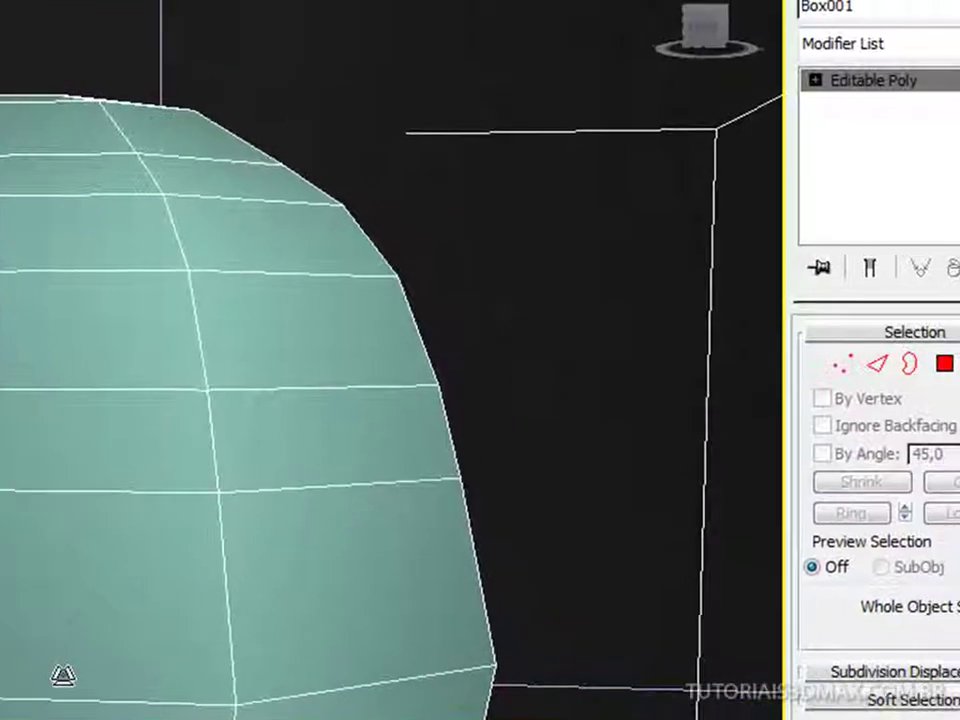
pyautogui.moveTo(64, 673); pyautogui.dragTo(44, 580, button='middle')
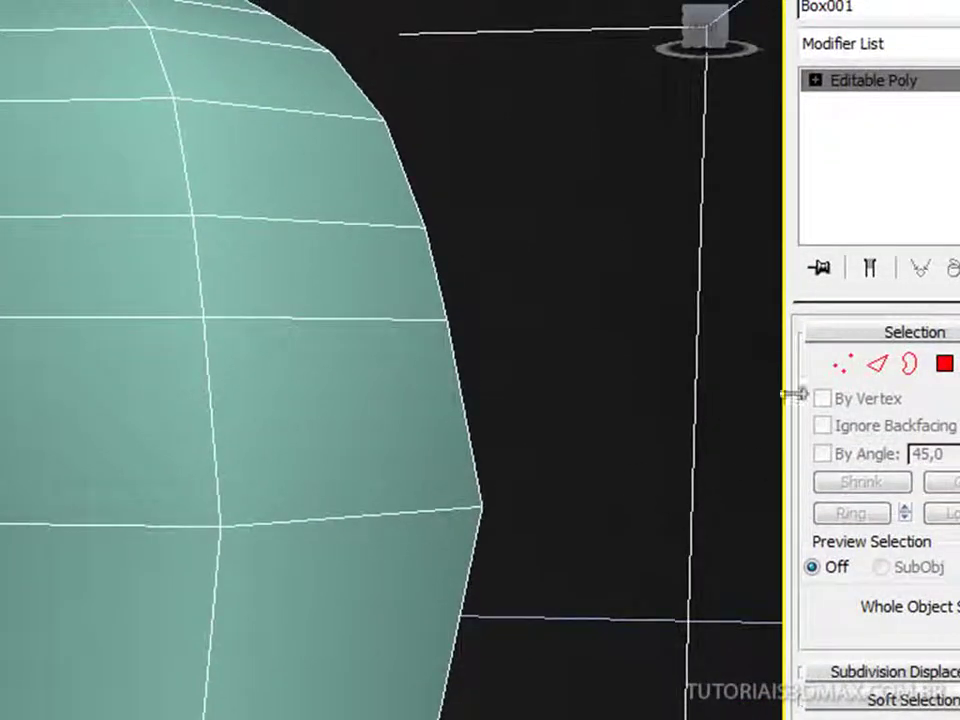
pyautogui.click(872, 365)
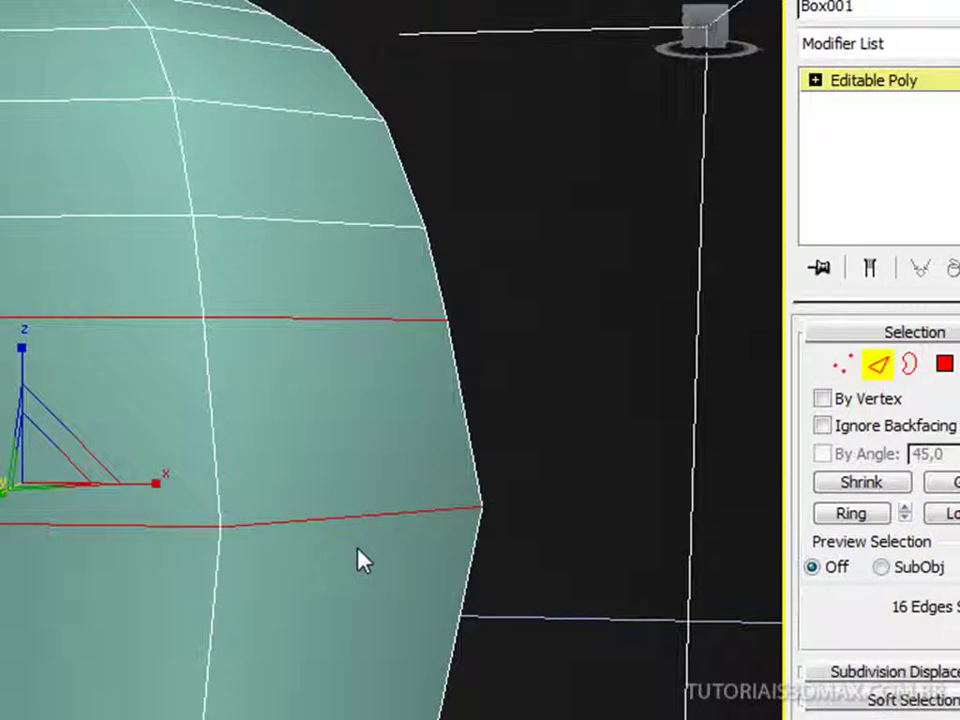
pyautogui.click(355, 585)
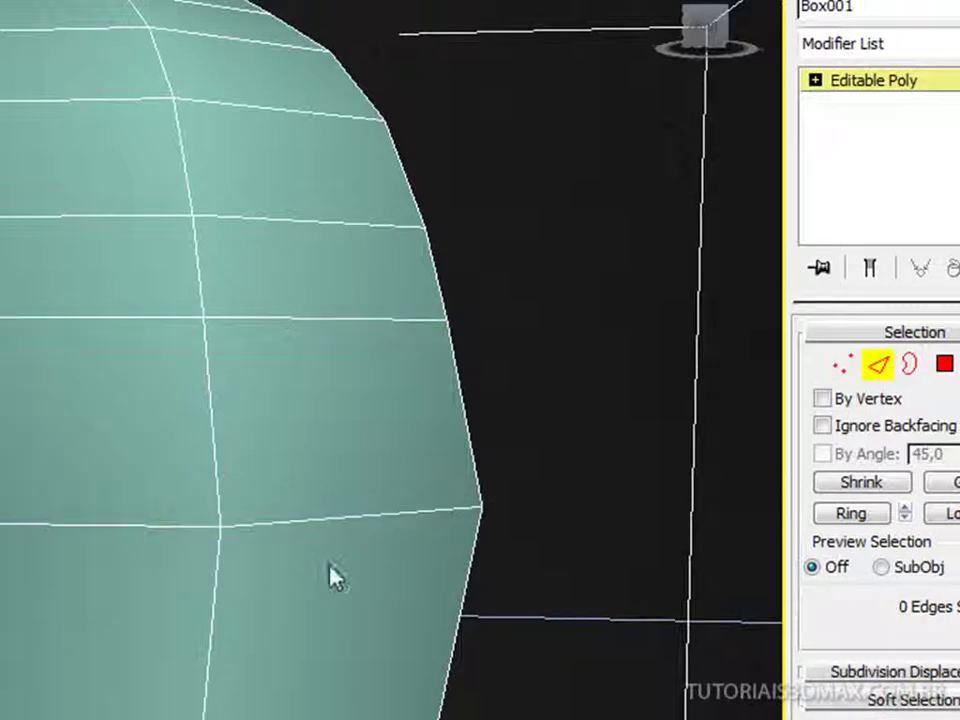
# Step: Select the complete edge loop around the widest part of the head and chamfer it into two loops
pyautogui.click(320, 519)
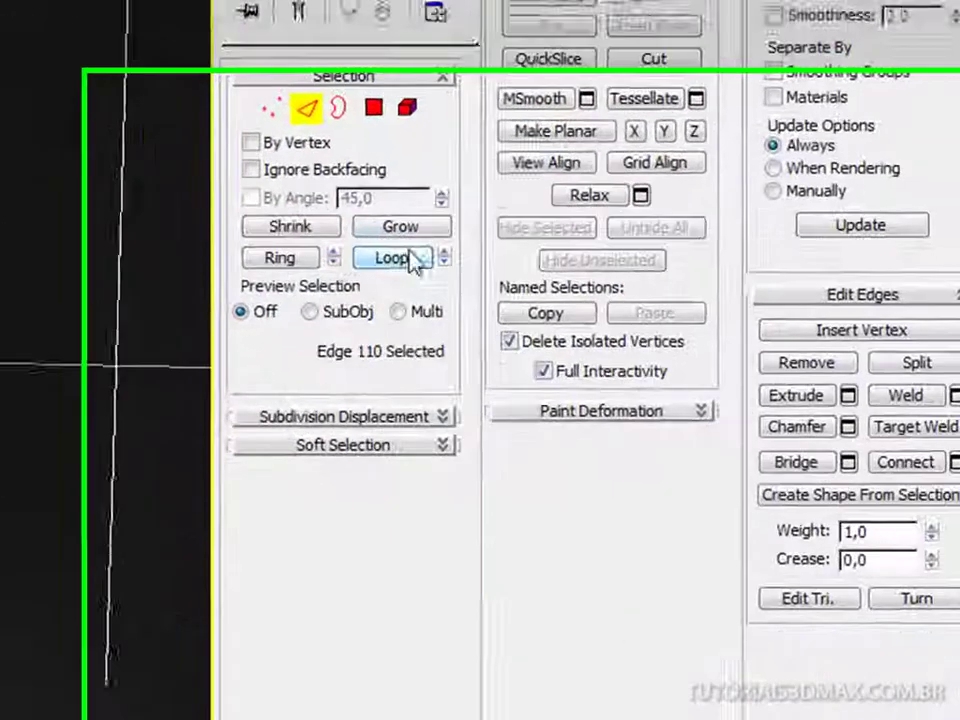
pyautogui.click(722, 558)
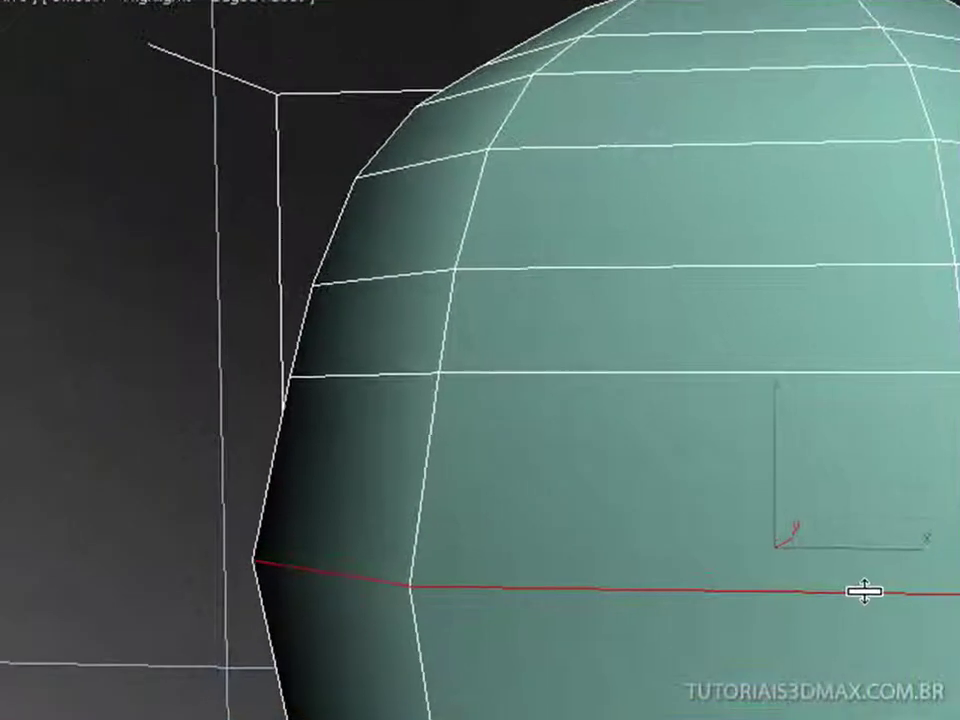
pyautogui.moveTo(864, 592); pyautogui.dragTo(855, 557)
# Step: Select the complete edge loop on the upper head, just below the closely spaced crown rows, and chamfer it
pyautogui.moveTo(825, 440); pyautogui.dragTo(833, 553, button='middle')
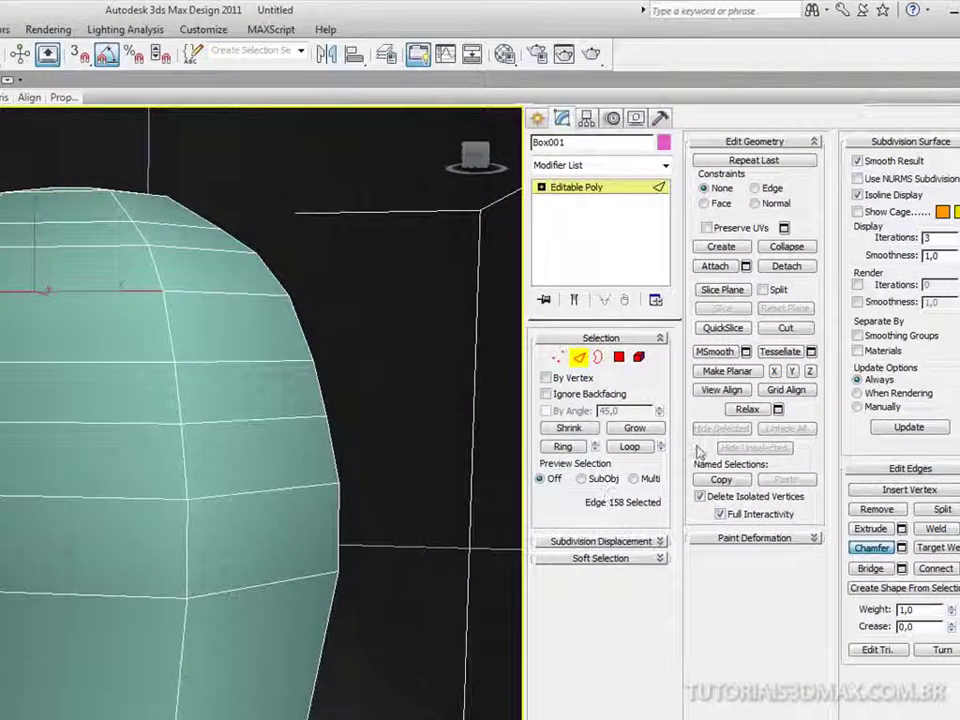
pyautogui.click(630, 446)
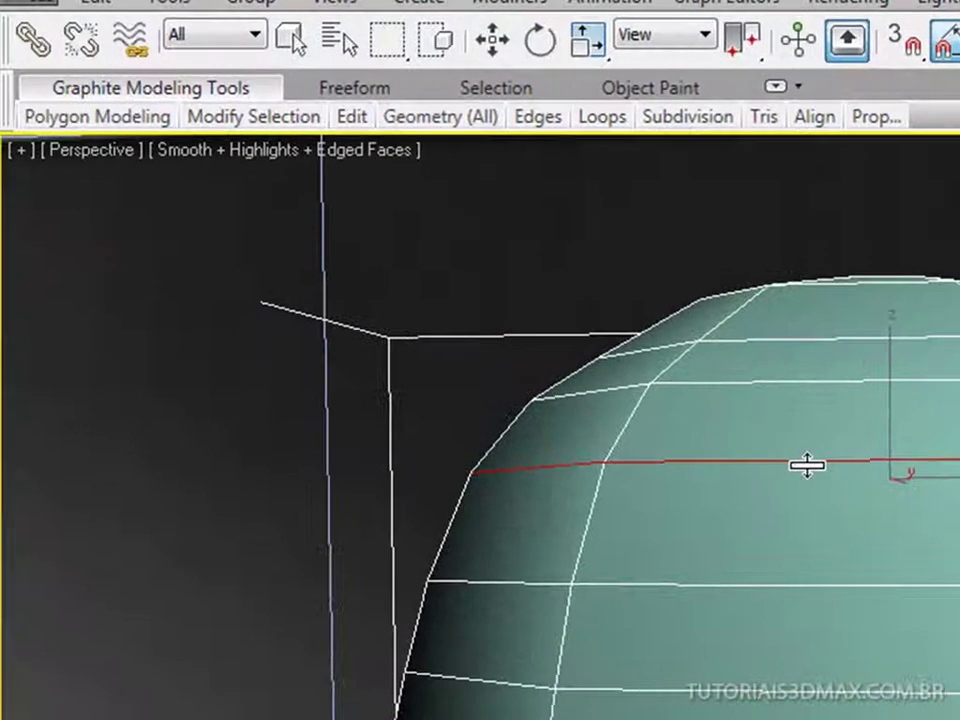
pyautogui.moveTo(806, 458); pyautogui.dragTo(808, 451)
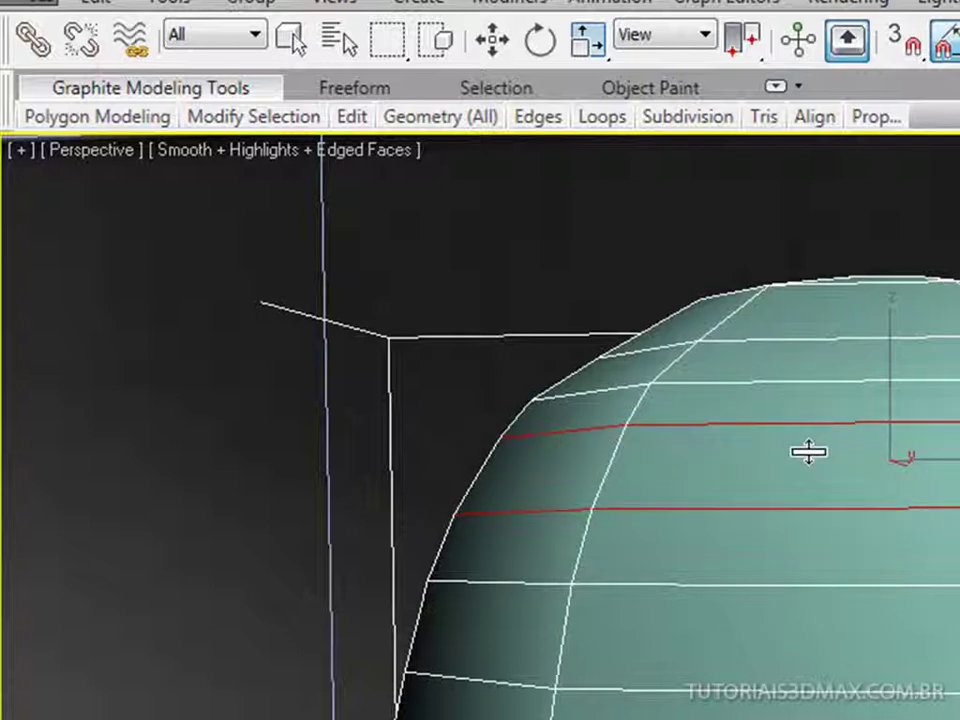
pyautogui.moveTo(808, 451); pyautogui.dragTo(813, 453)
# Step: Select the complete lowest edge loop of the head, just above the neck, and chamfer it
pyautogui.moveTo(786, 664); pyautogui.dragTo(810, 538, button='middle')
pyautogui.scroll(-3, 810, 538)
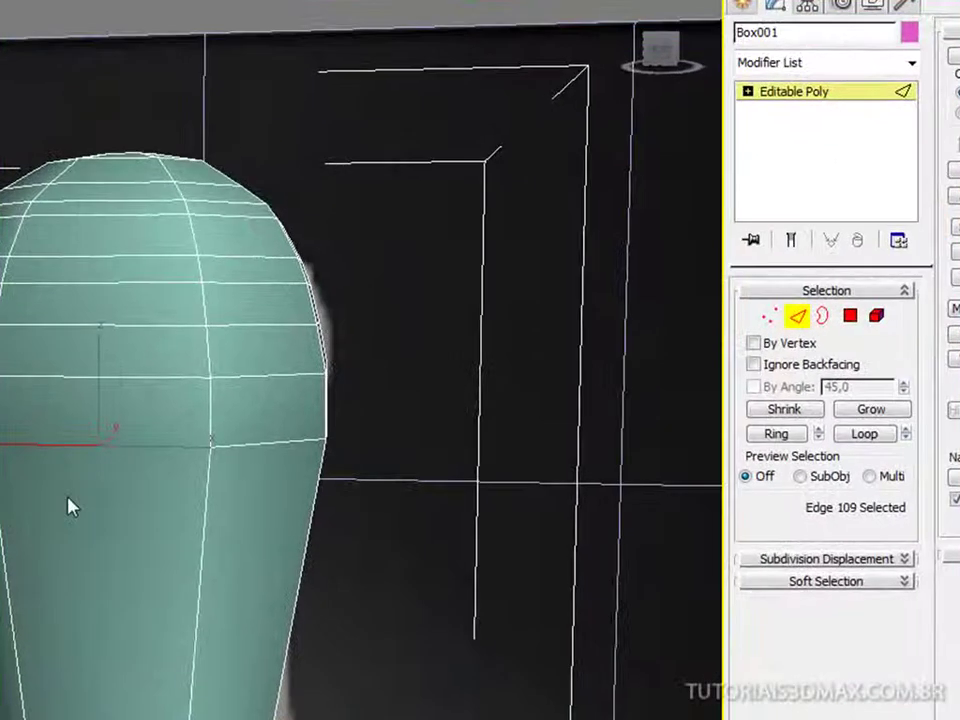
pyautogui.click(883, 436)
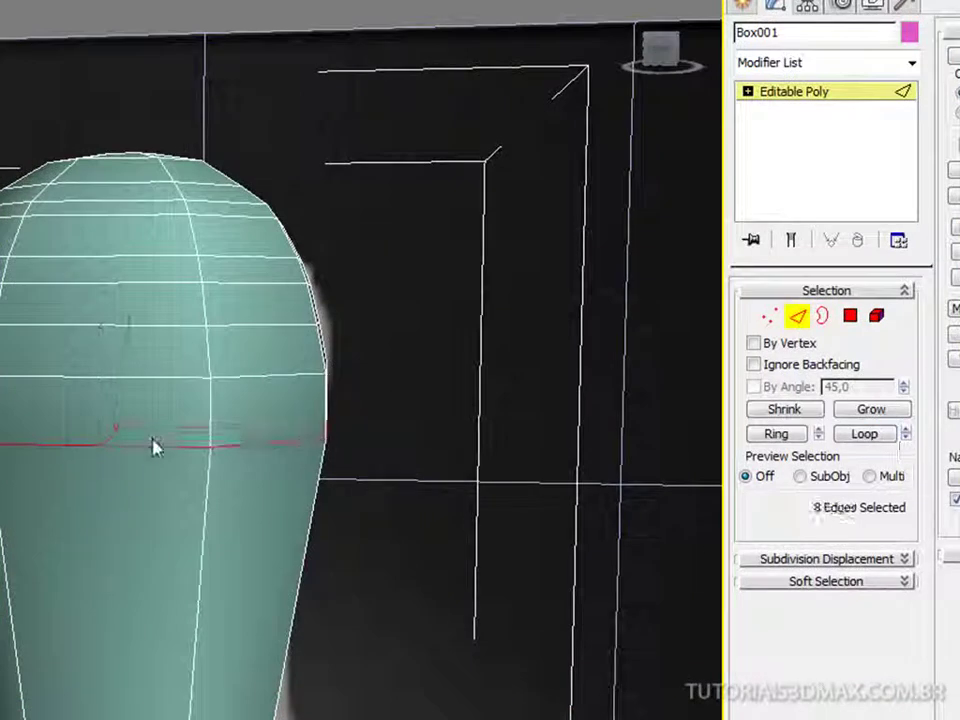
pyautogui.moveTo(128, 443); pyautogui.dragTo(131, 436)
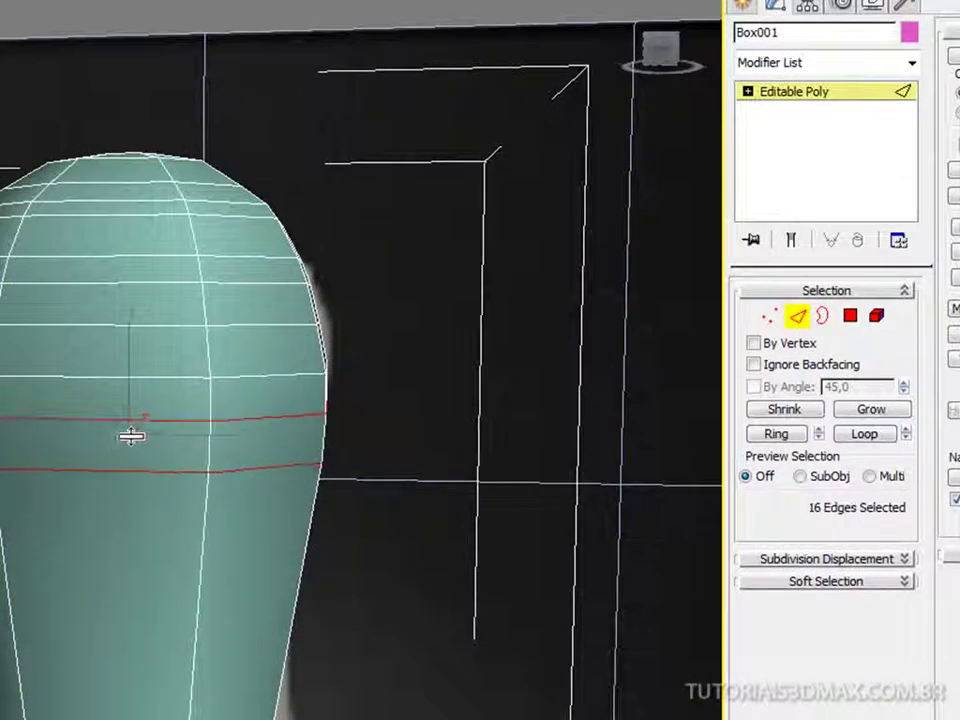
# Step: Try chamfering the complete edge loop around the narrowest part of the neck
pyautogui.moveTo(164, 678); pyautogui.dragTo(174, 498, button='middle')
pyautogui.click(118, 584)
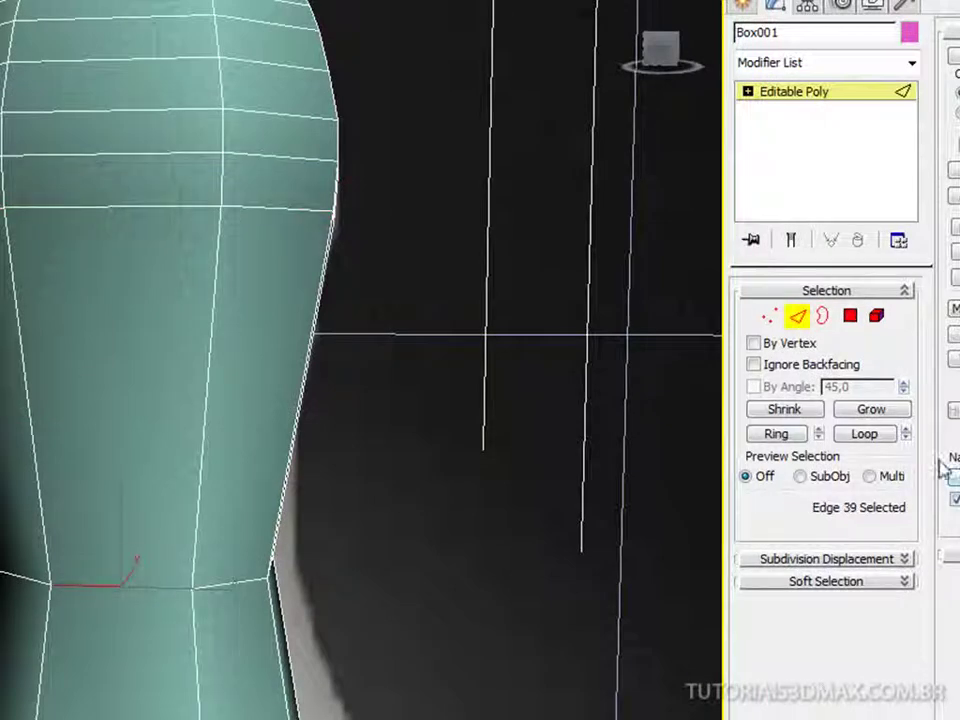
pyautogui.click(870, 434)
pyautogui.moveTo(131, 587); pyautogui.dragTo(133, 576)
# Step: Turn NURMS subdivision back on, render the whole pin in the perspective view and close the render window
pyautogui.moveTo(143, 719); pyautogui.dragTo(159, 703, button='middle')
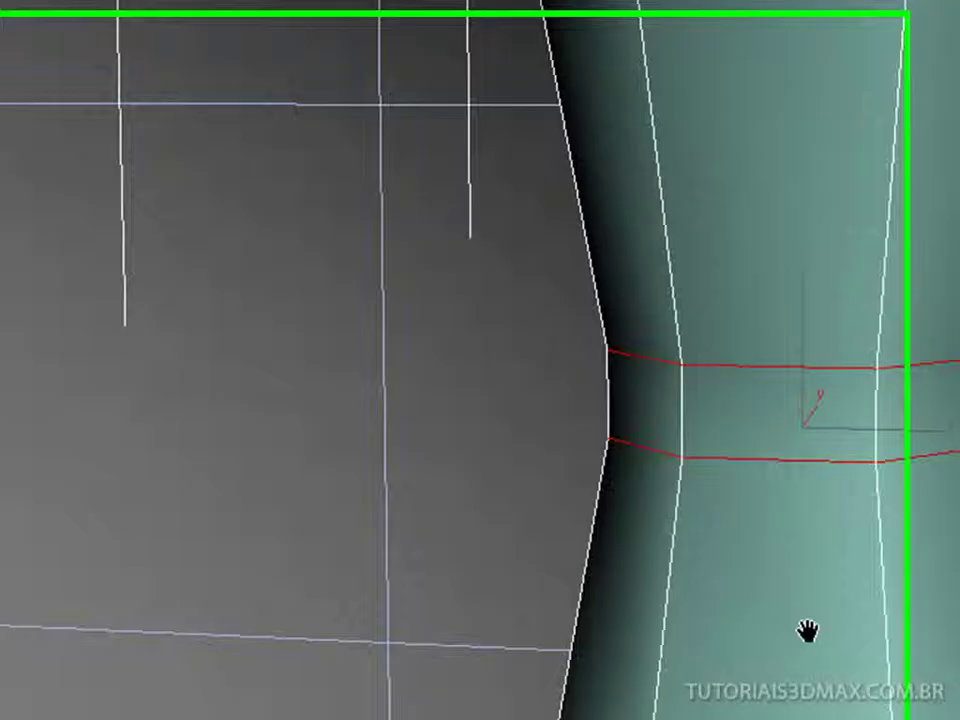
pyautogui.moveTo(808, 630); pyautogui.dragTo(913, 439, button='middle')
pyautogui.scroll(-6, 823, 450)
pyautogui.scroll(2, 821, 449)
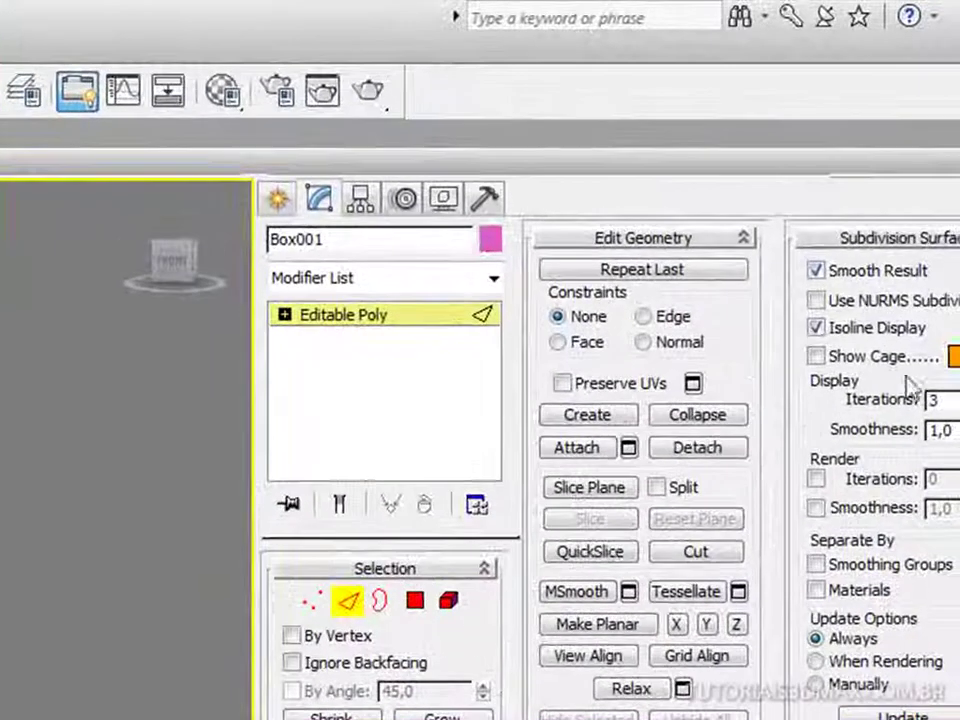
pyautogui.click(816, 300)
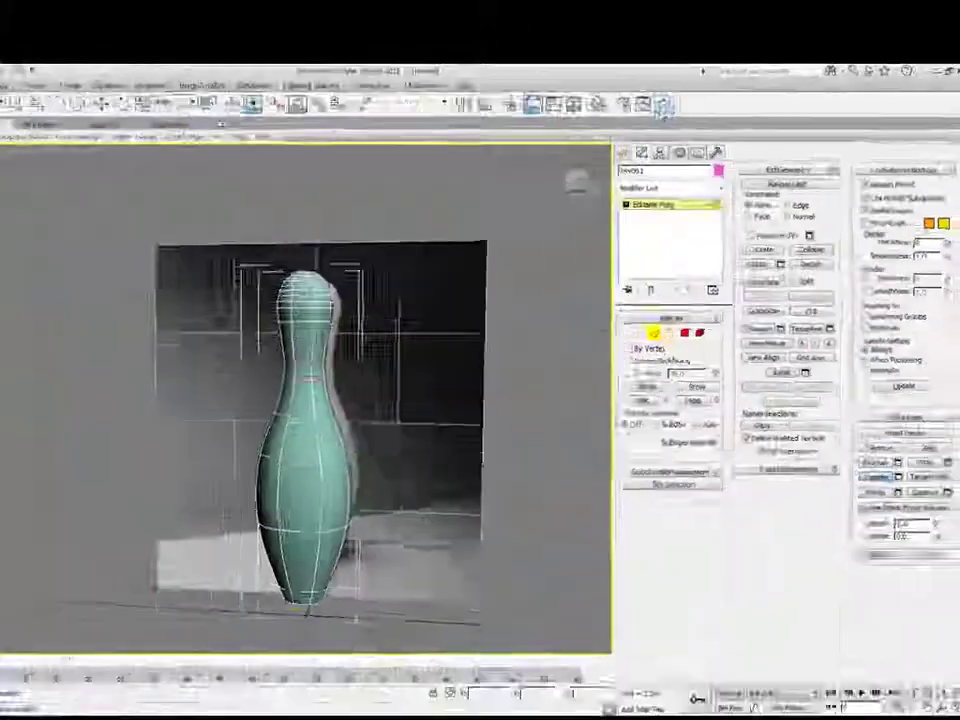
pyautogui.click(439, 93)
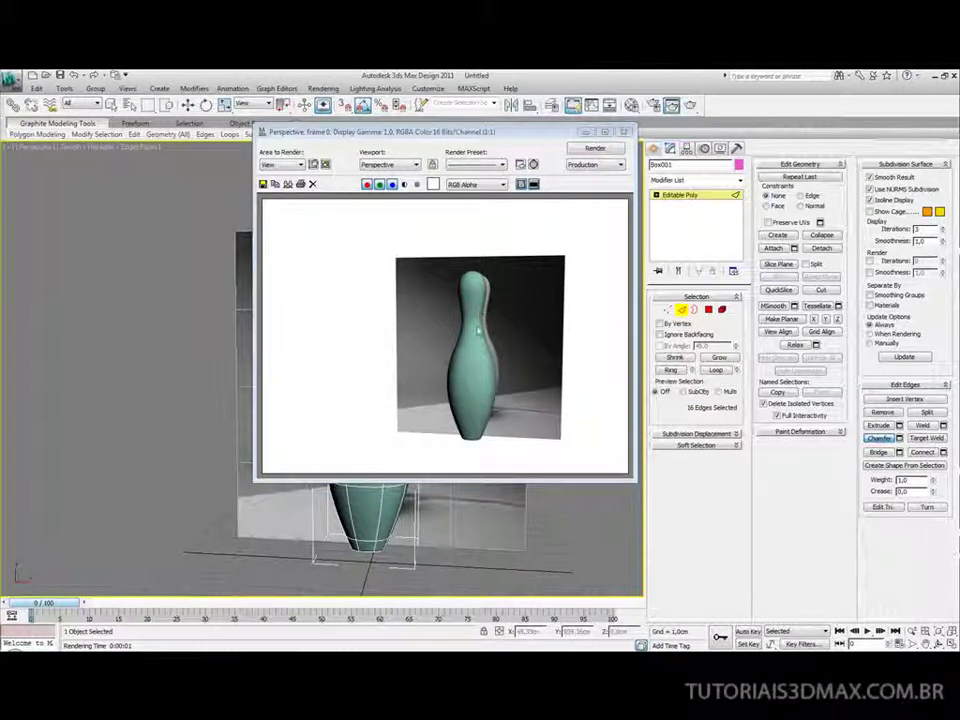
pyautogui.click(624, 131)
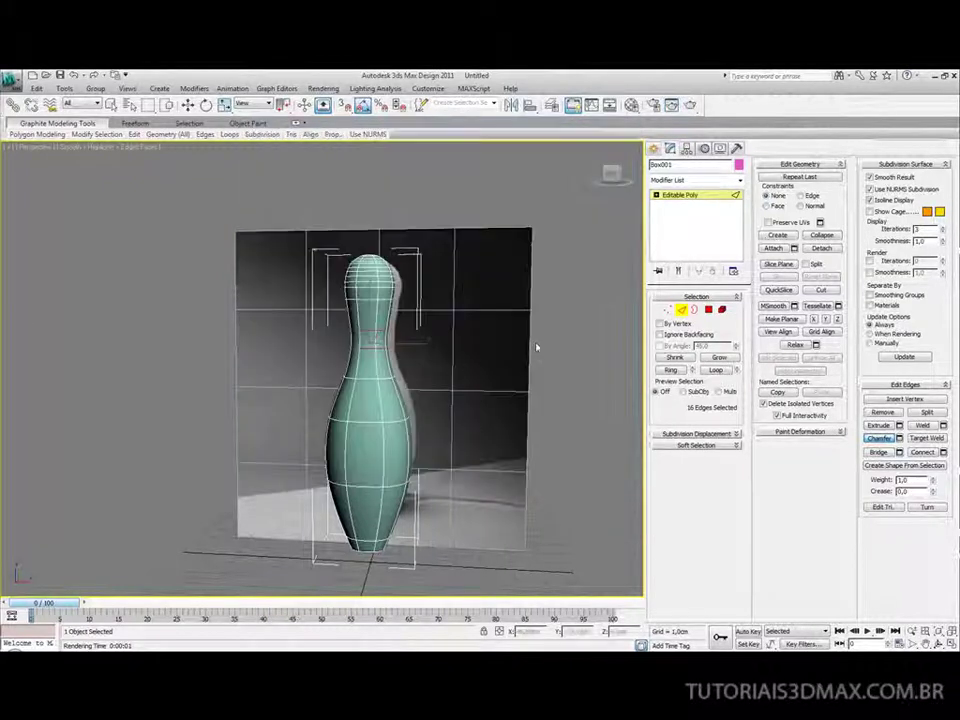
# Step: Undo the neck loop's chamfer with NURMS subdivision off, re-enable the subdivision and render the pin again
pyautogui.hotkey('ctrl', 'q')
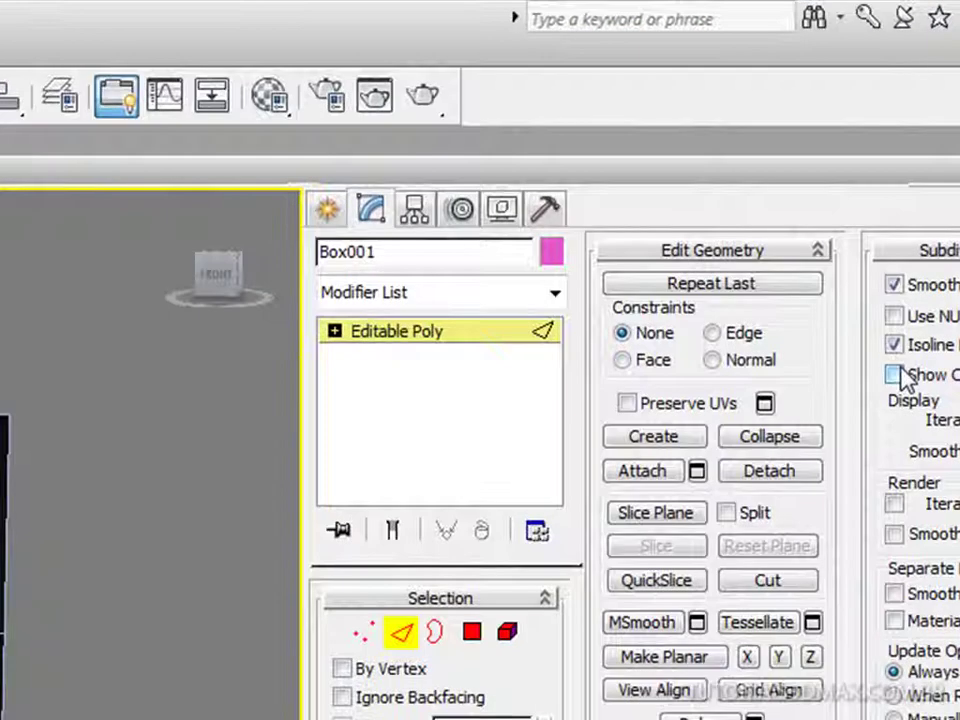
pyautogui.hotkey('ctrl', 'q')
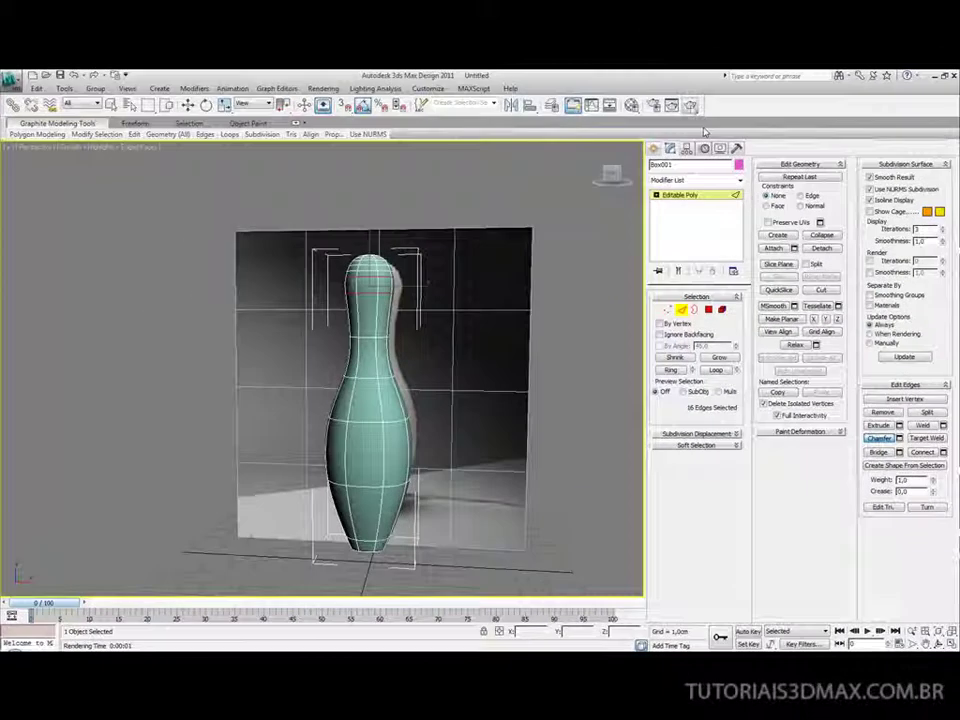
pyautogui.click(423, 95)
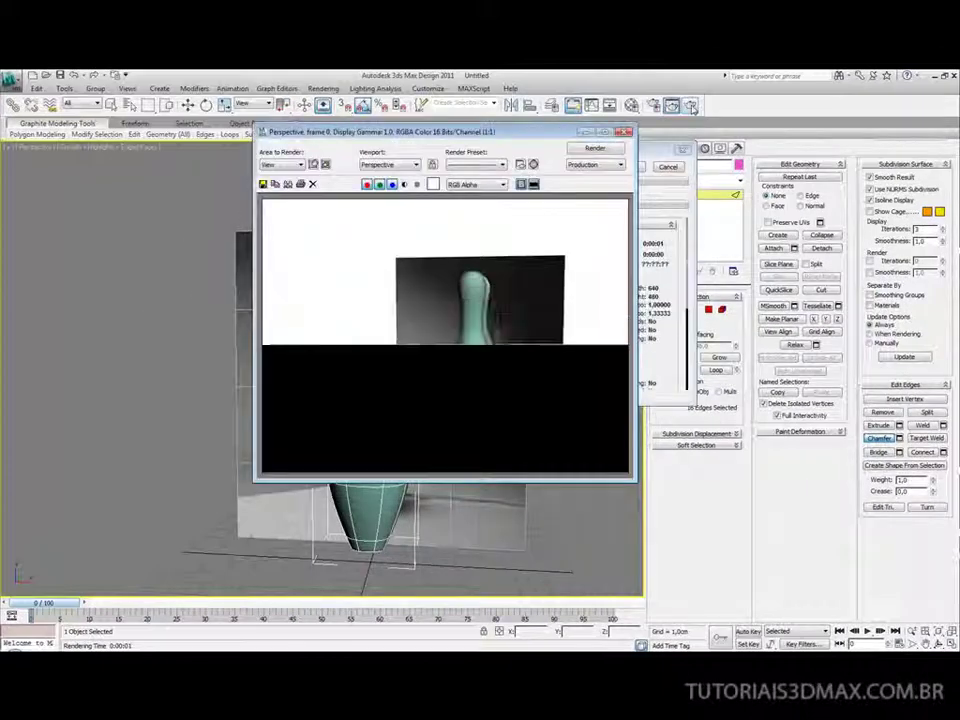